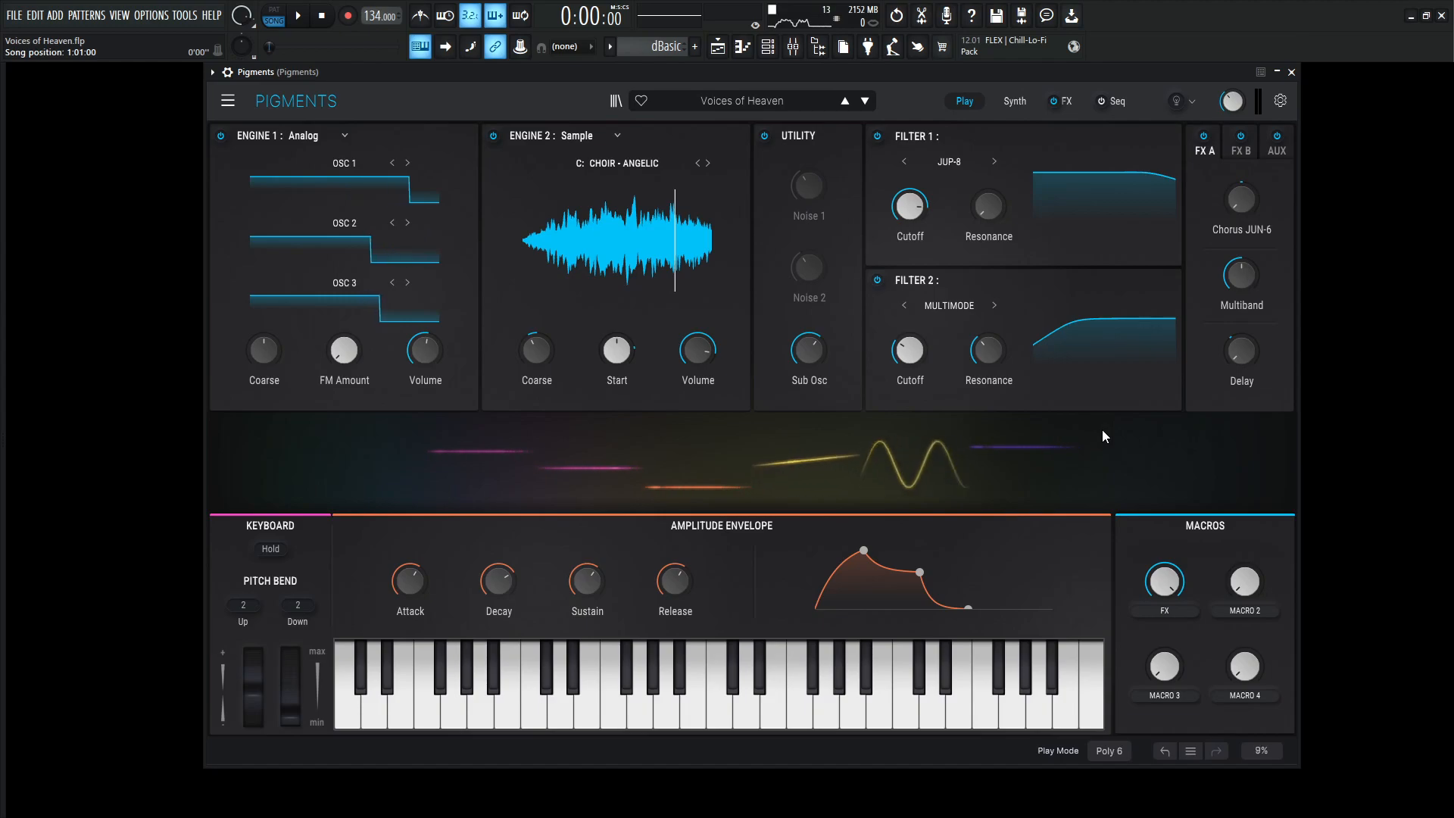
Play a sequence of chords and melody notes around D4, G4 and A4 to audition the Voices of Heaven preset
key(x)
key(9)
key(n)
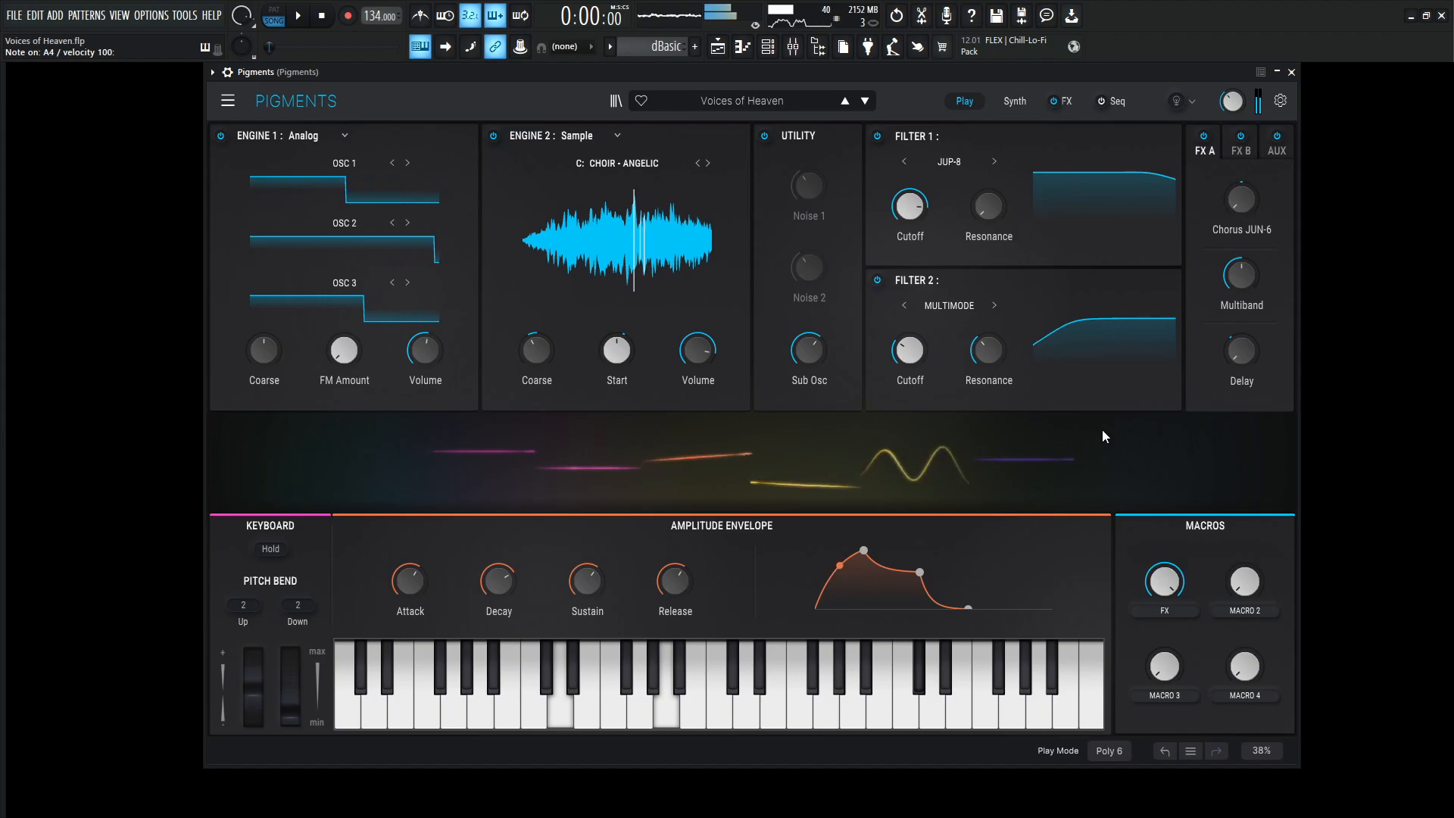
key(o)
key(b)
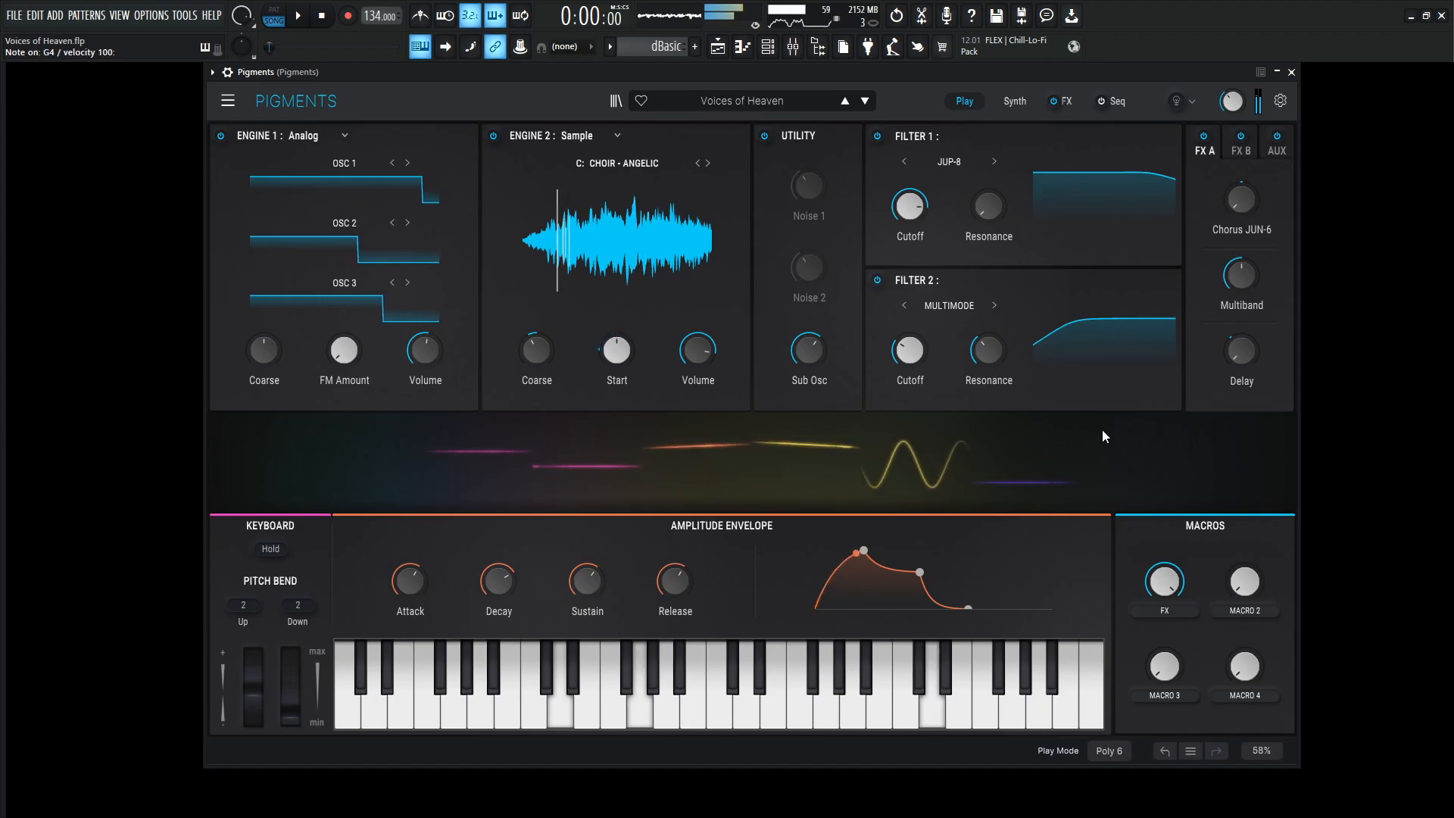
key(p)
key(v)
key([)
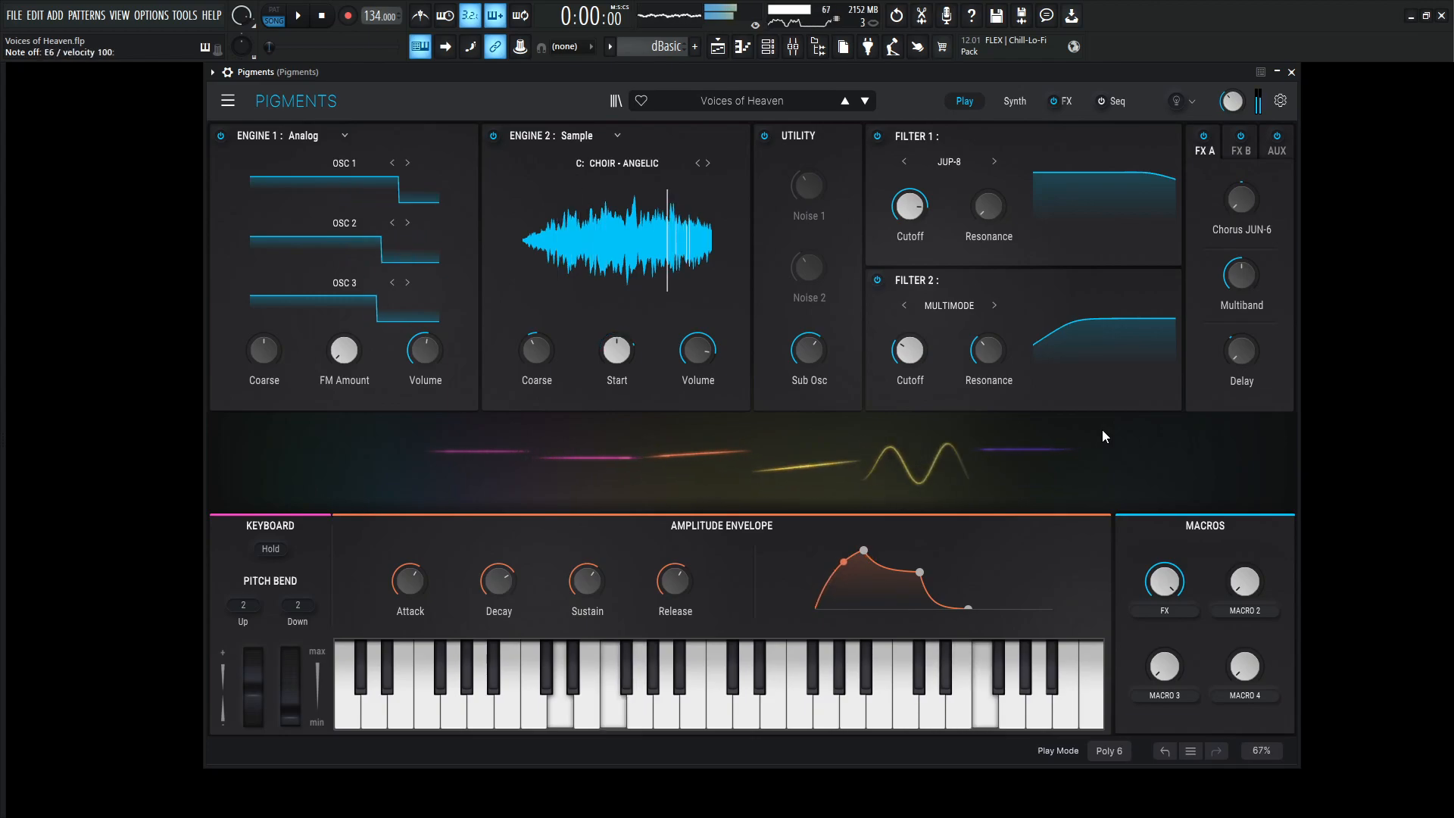
key(b)
key(x)
key(7)
key(v)
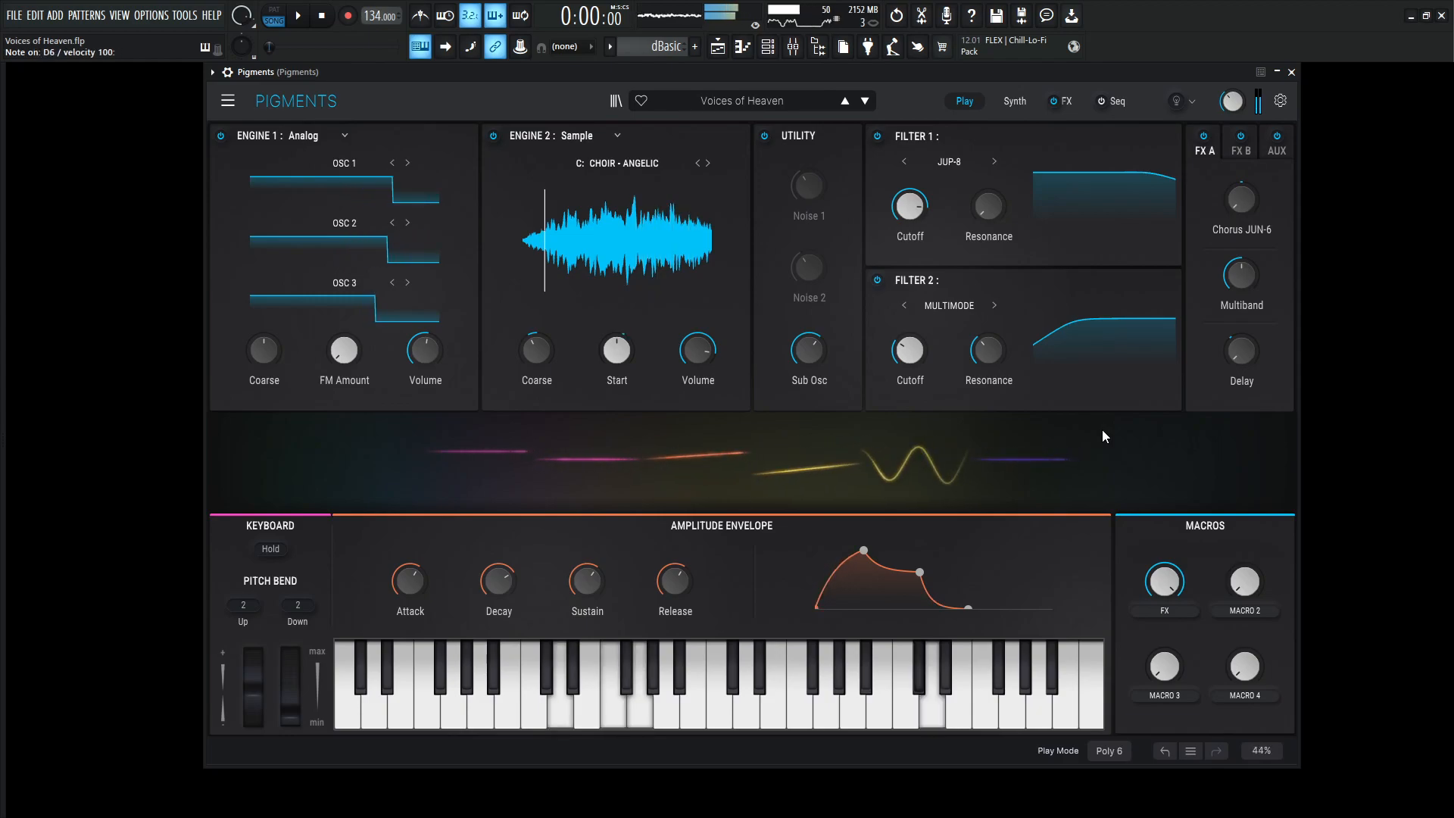
key(o)
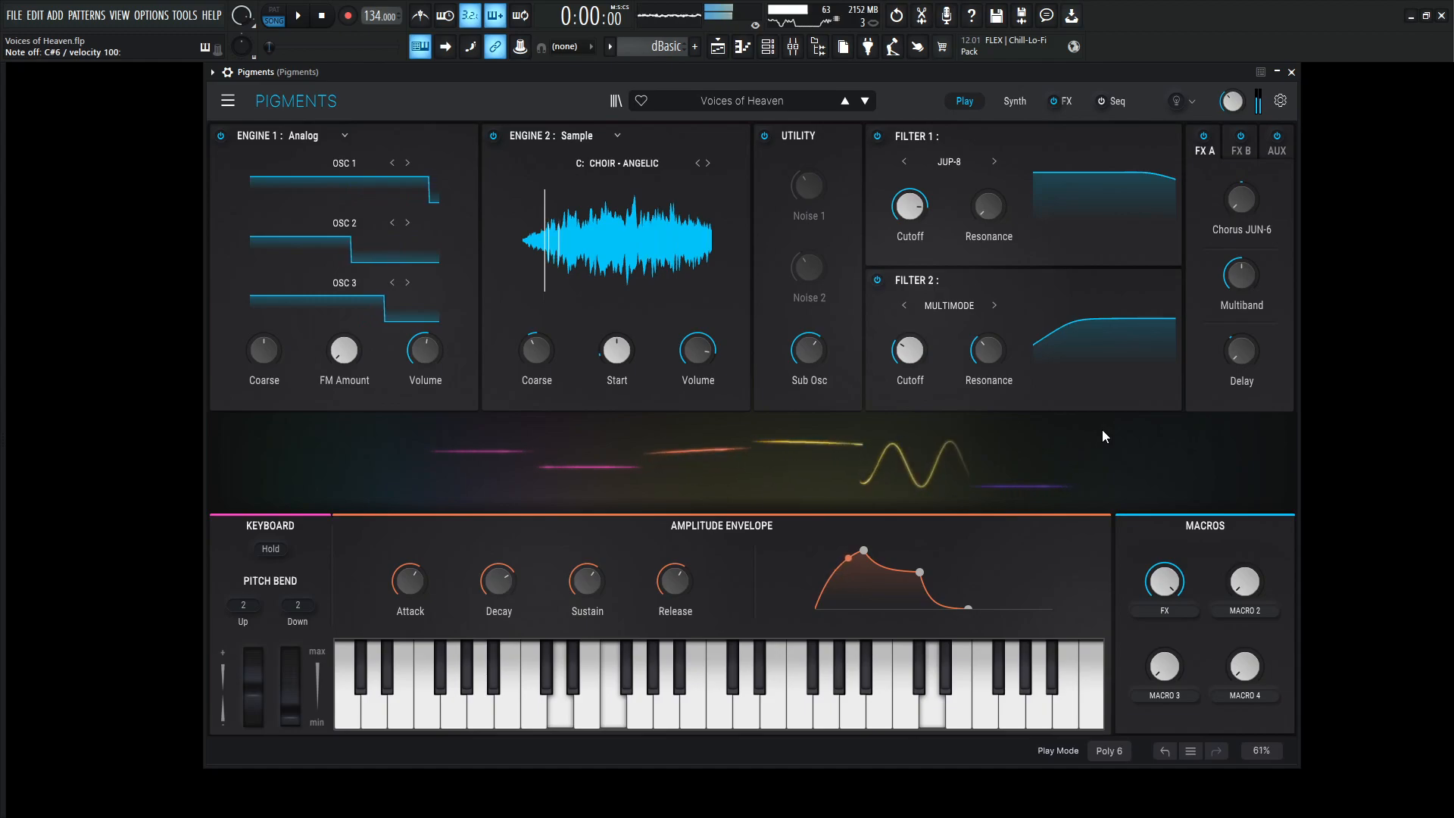
key(b)
key(x)
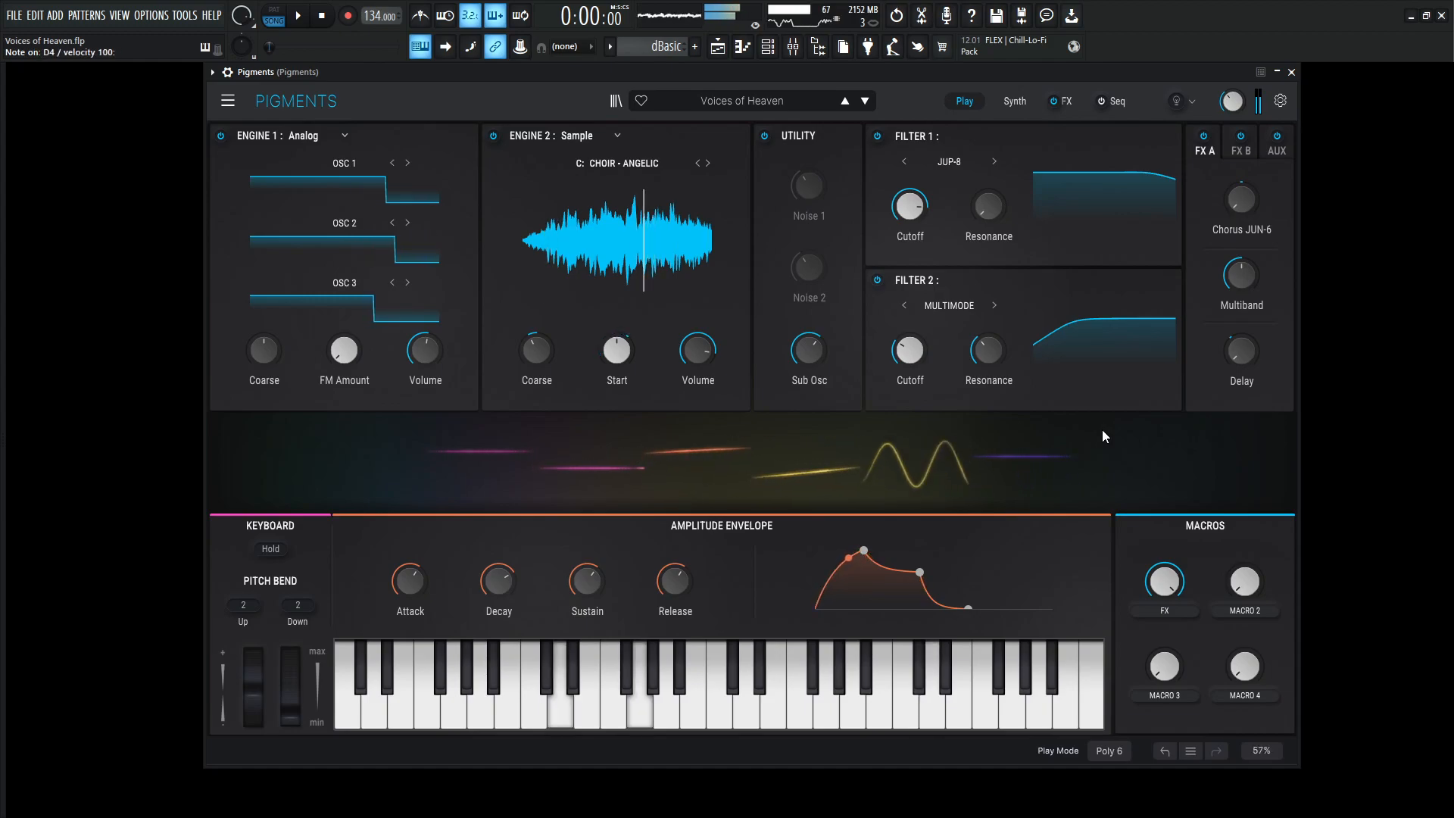
key(v)
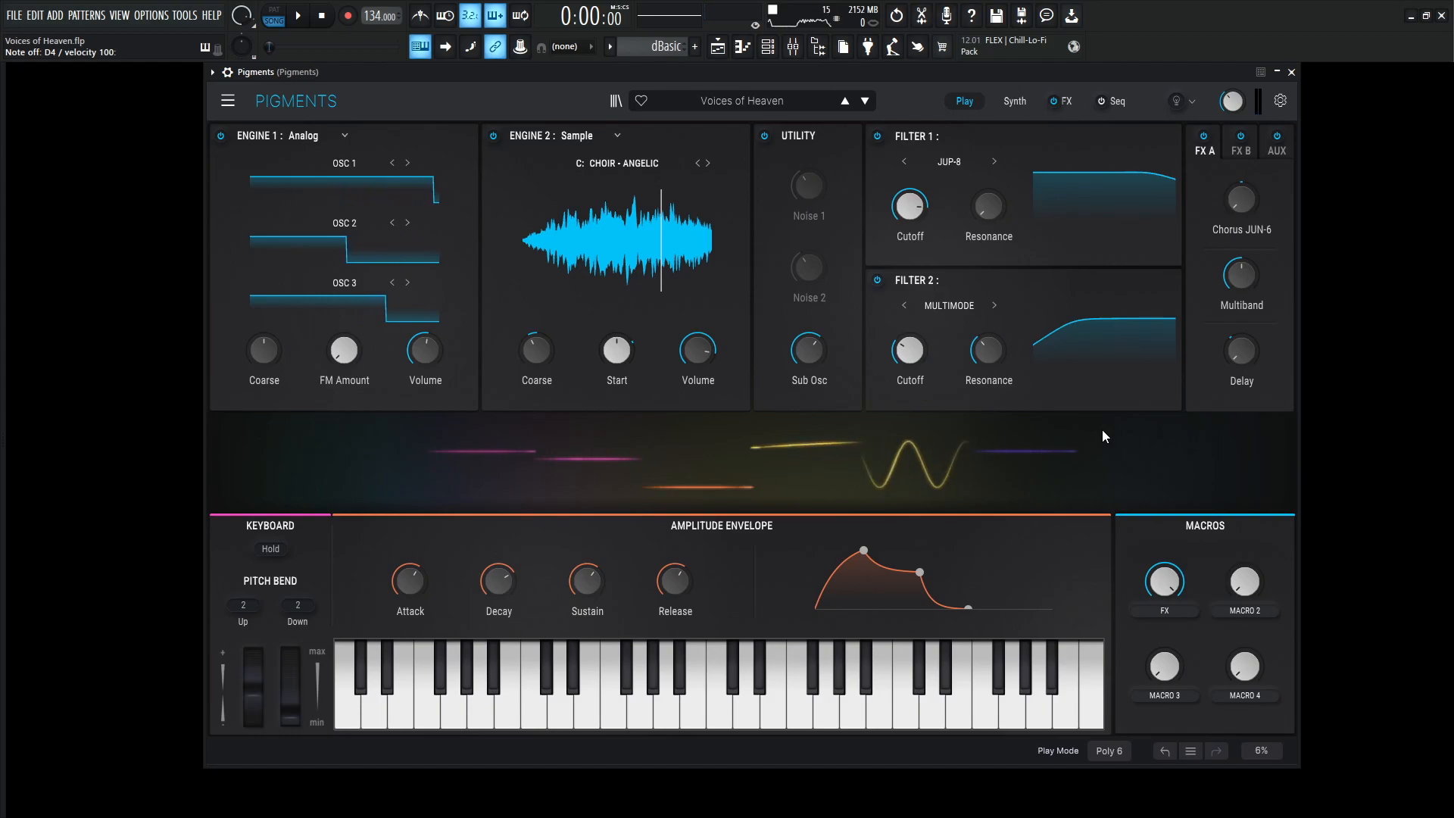
Bypass all of the preset's effects globally
click(1016, 101)
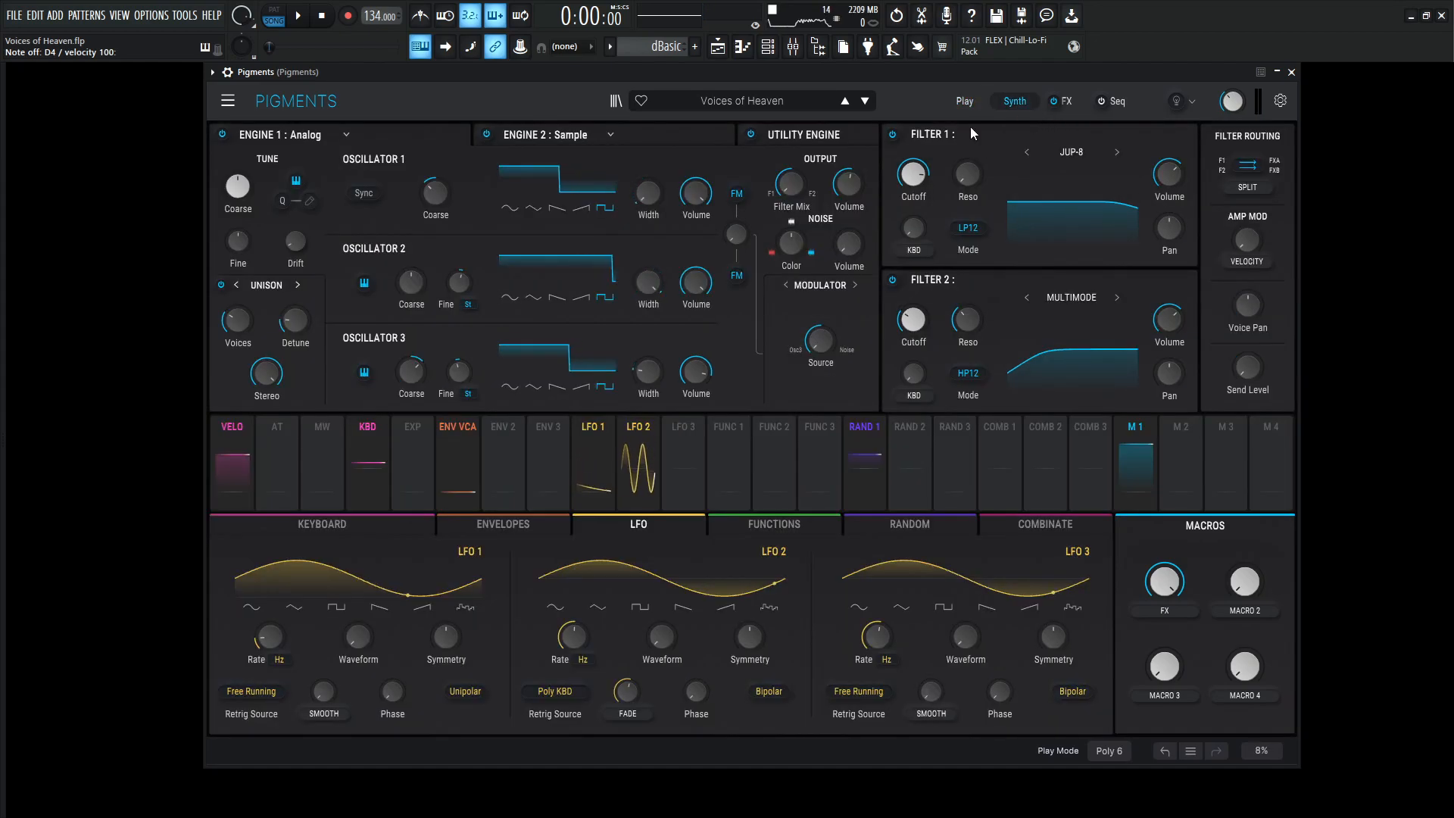
click(1073, 102)
click(1053, 101)
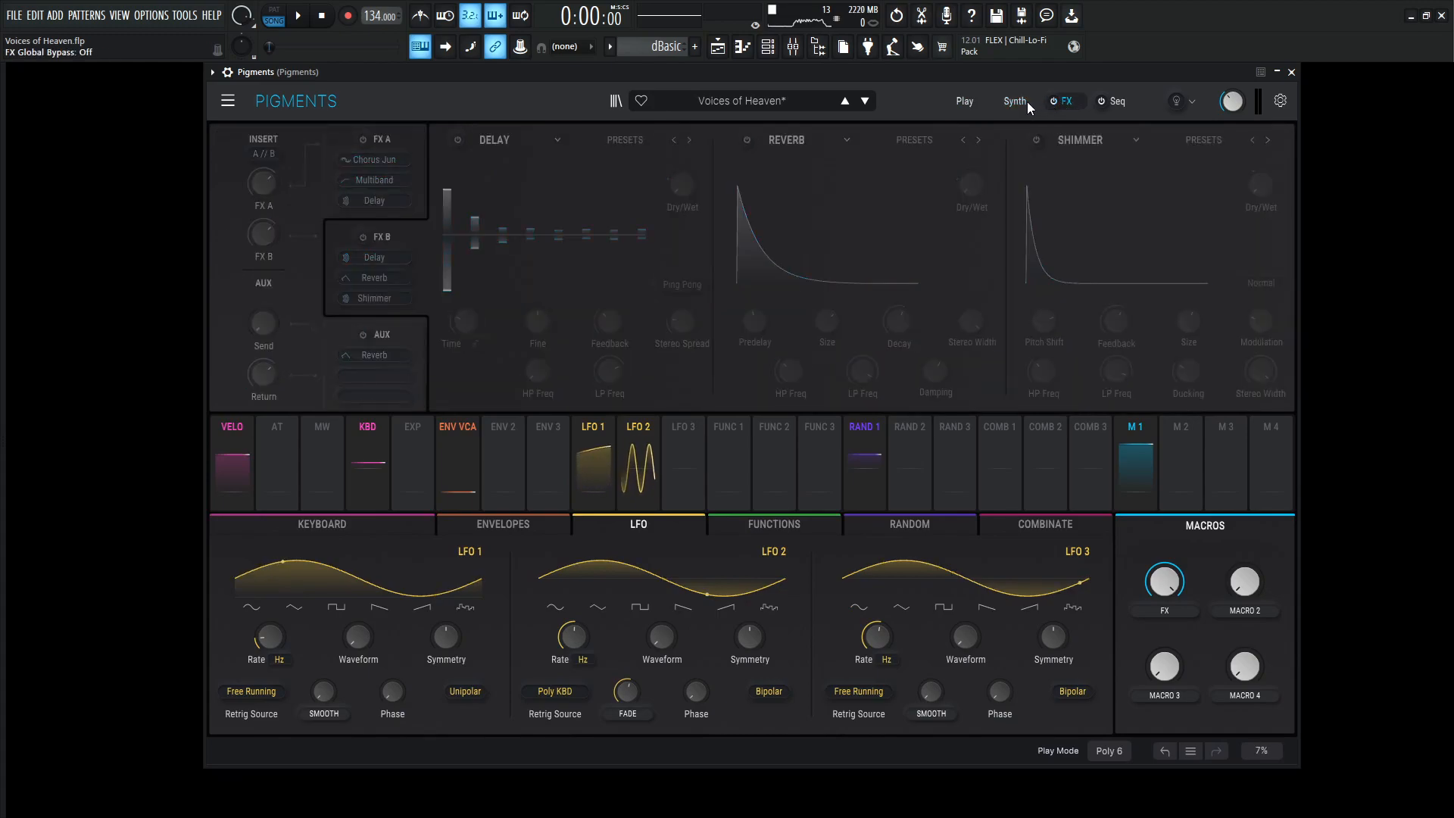
Turn off the Utility Engine and Engine 2 to isolate the analog Engine 1, and show Engine 1's oscillator settings
click(1015, 101)
click(789, 138)
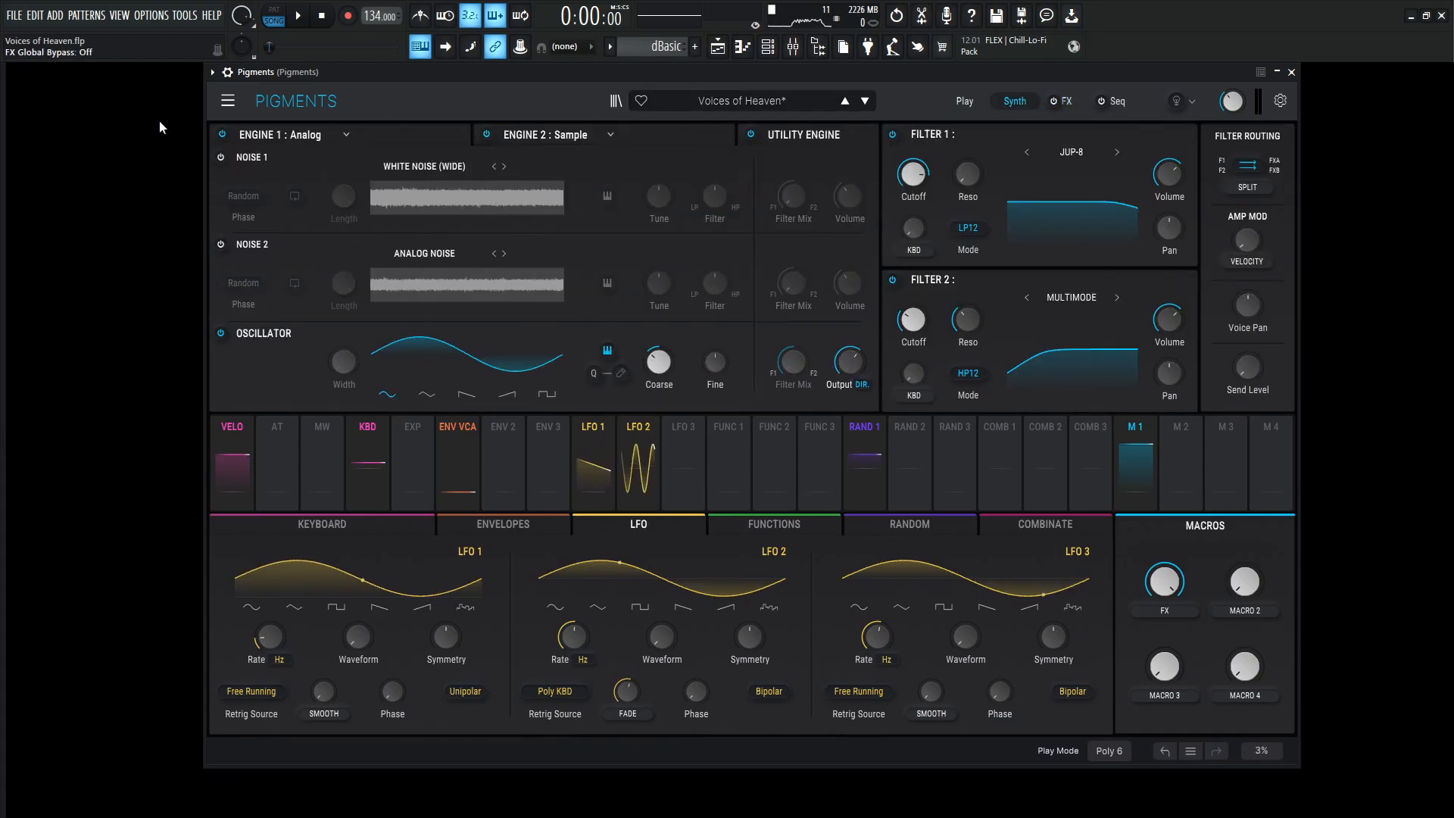
click(752, 134)
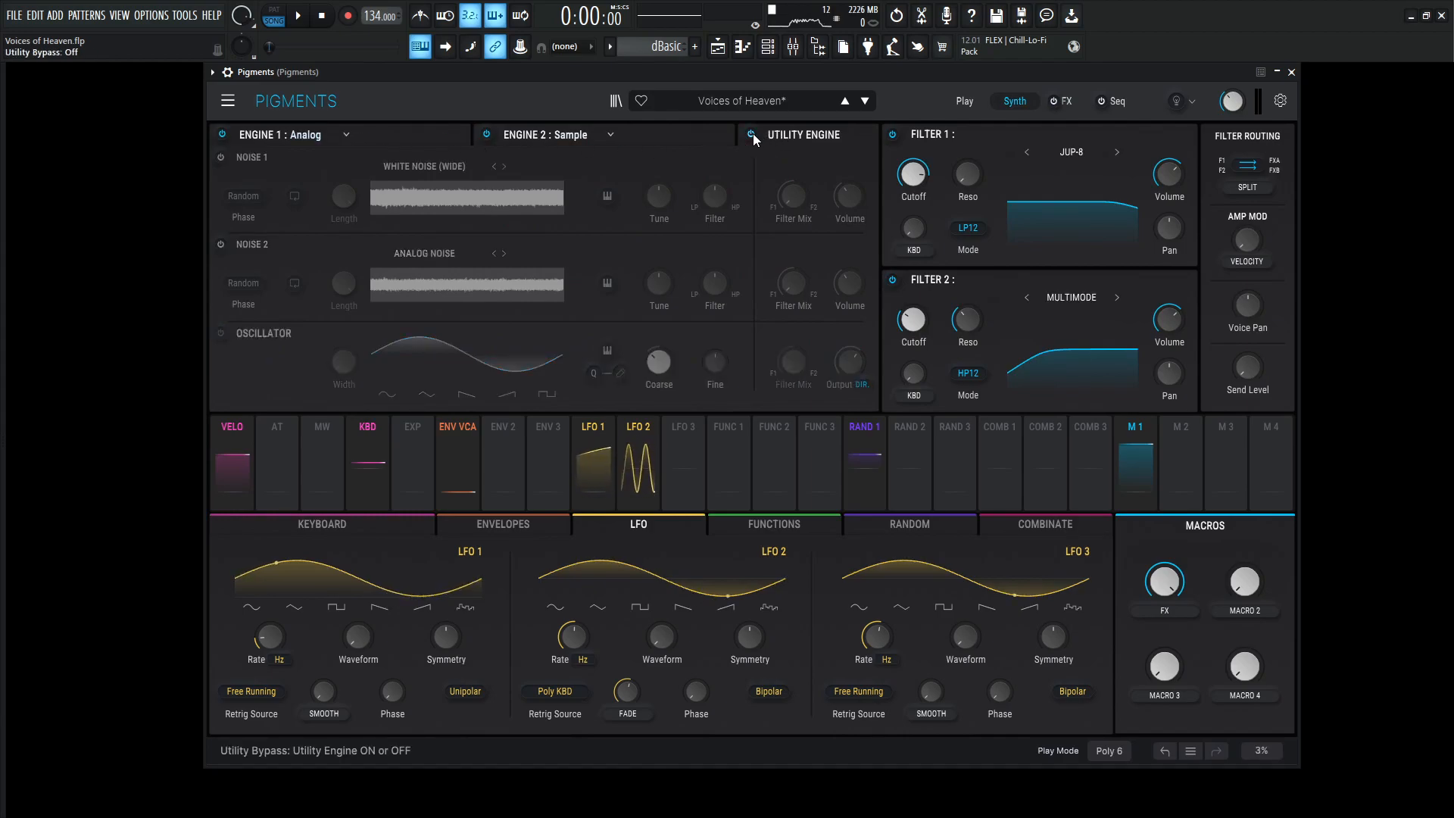
click(487, 135)
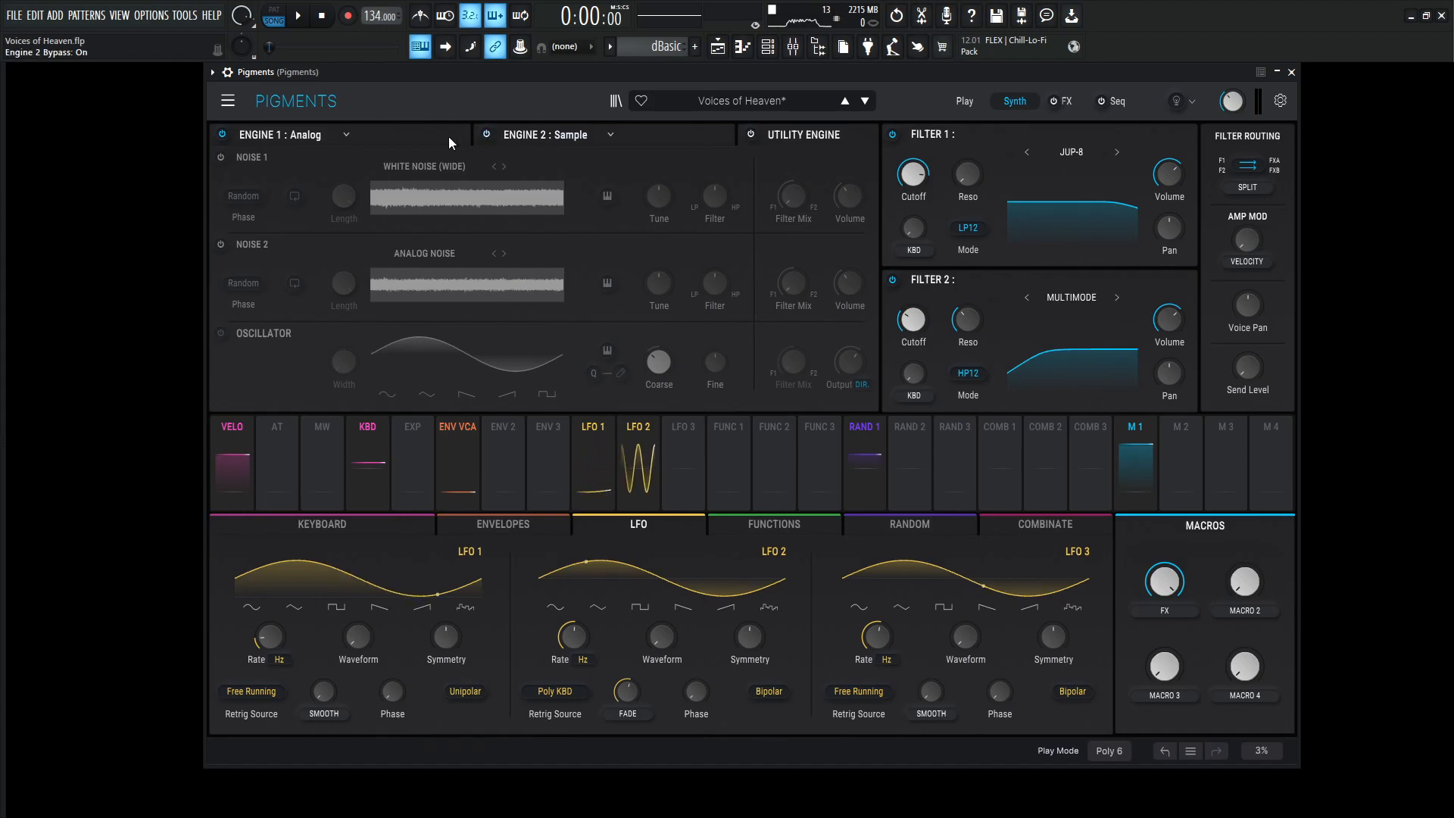
click(429, 138)
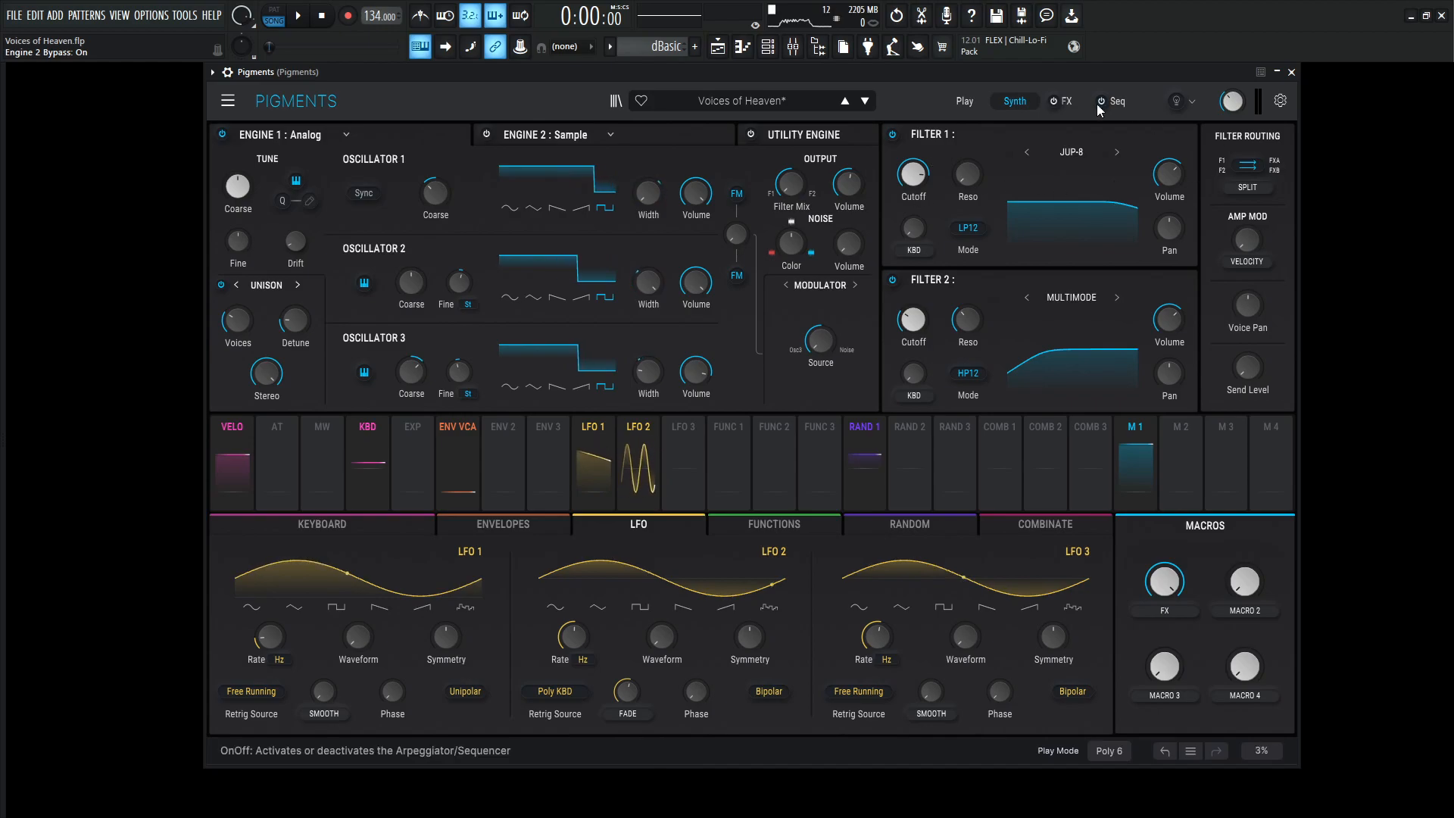
click(1063, 101)
click(1033, 102)
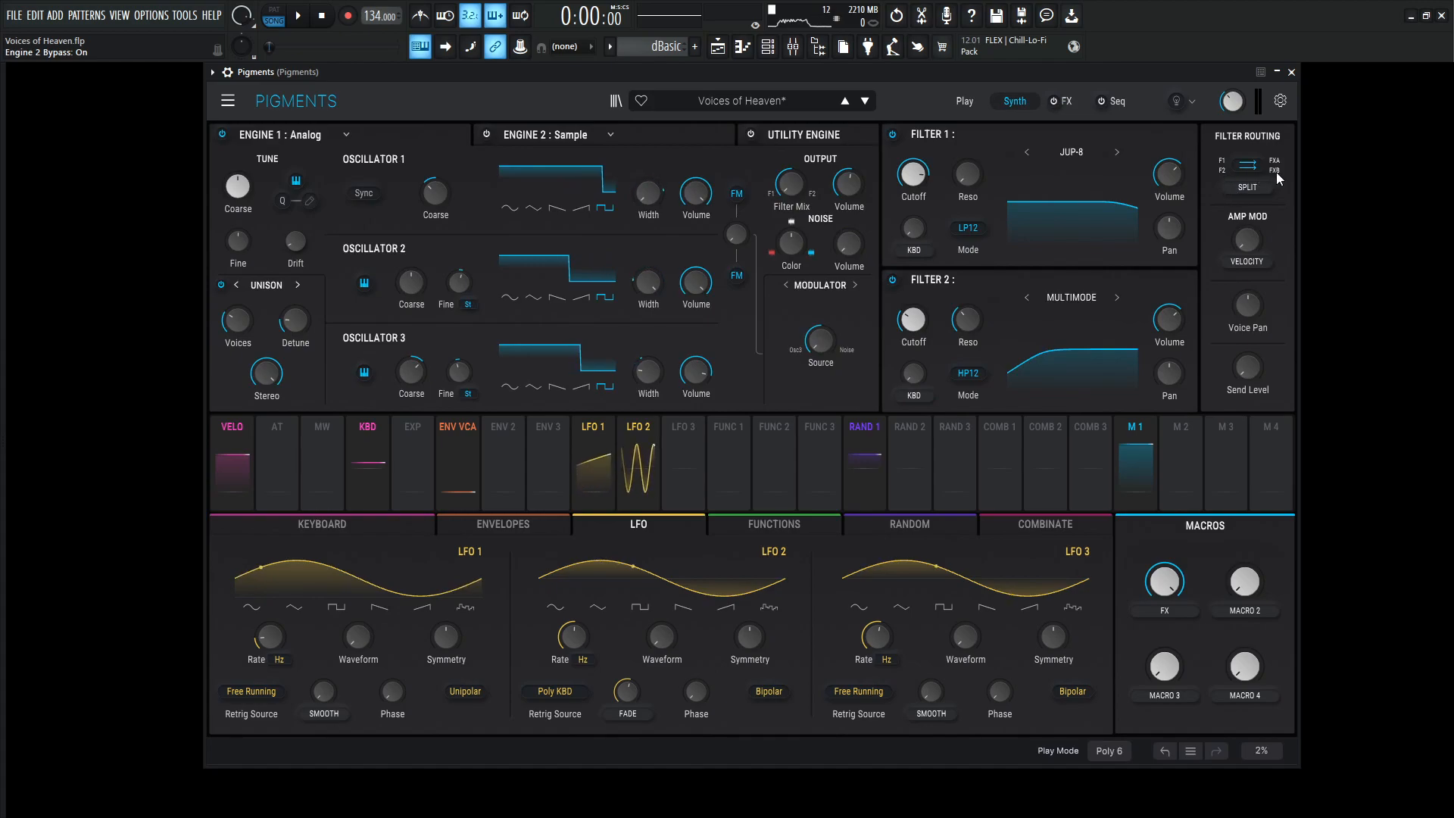
click(1065, 101)
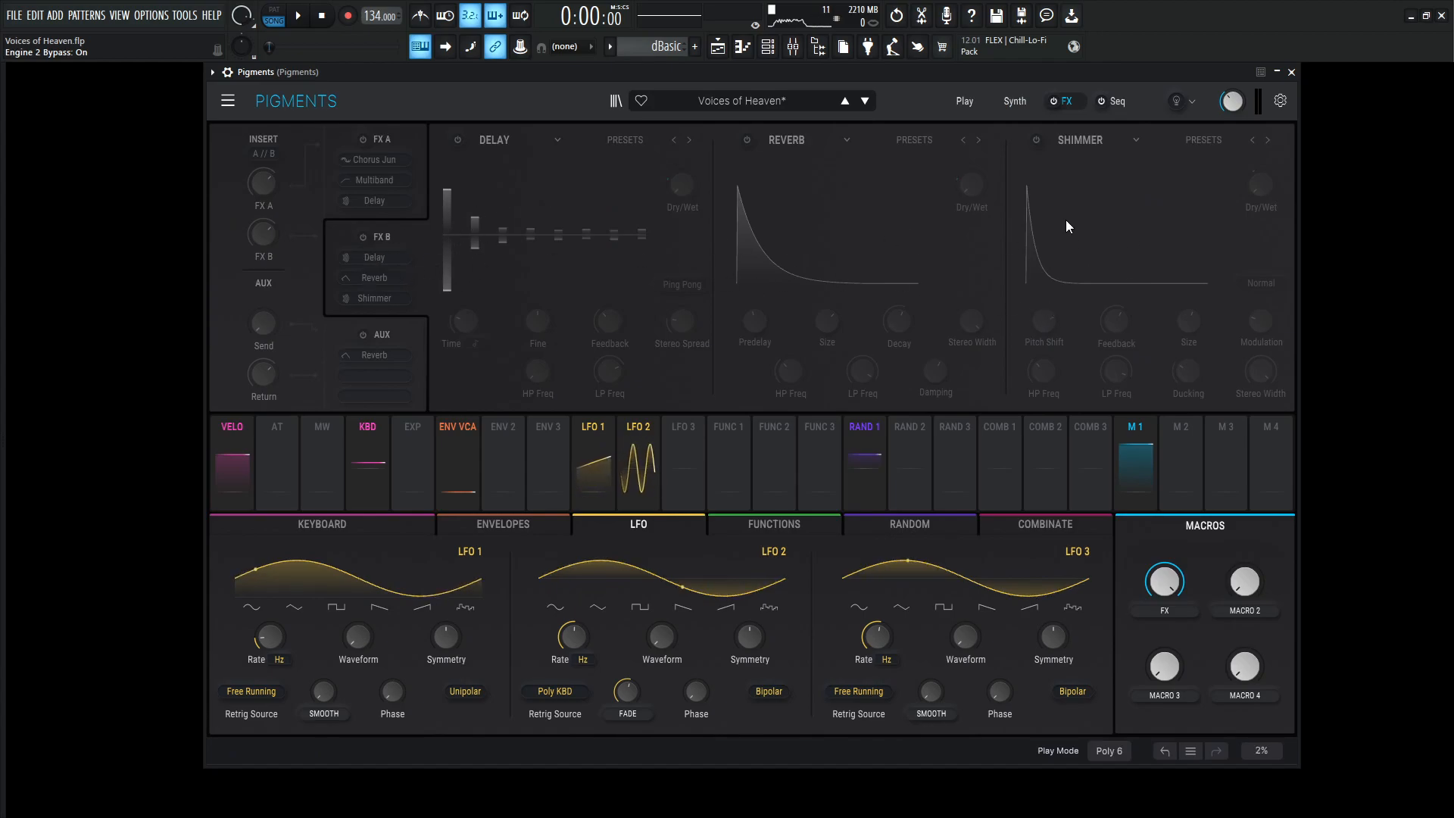
Examine the coarse and fine tuning of Engine 1's Oscillator 3 and play D4 and G4 to hear it
click(1017, 100)
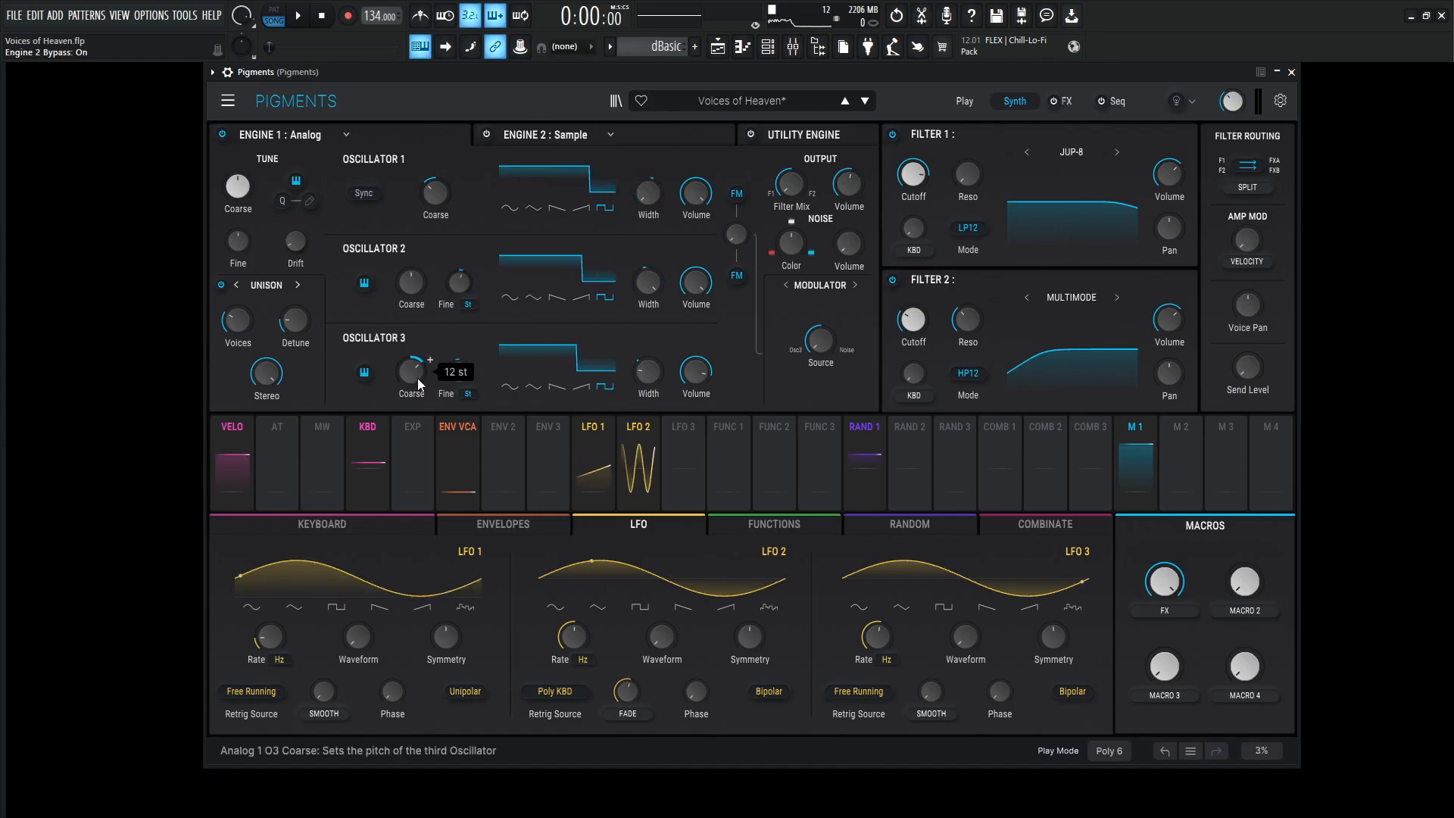
mouse_move(463, 376)
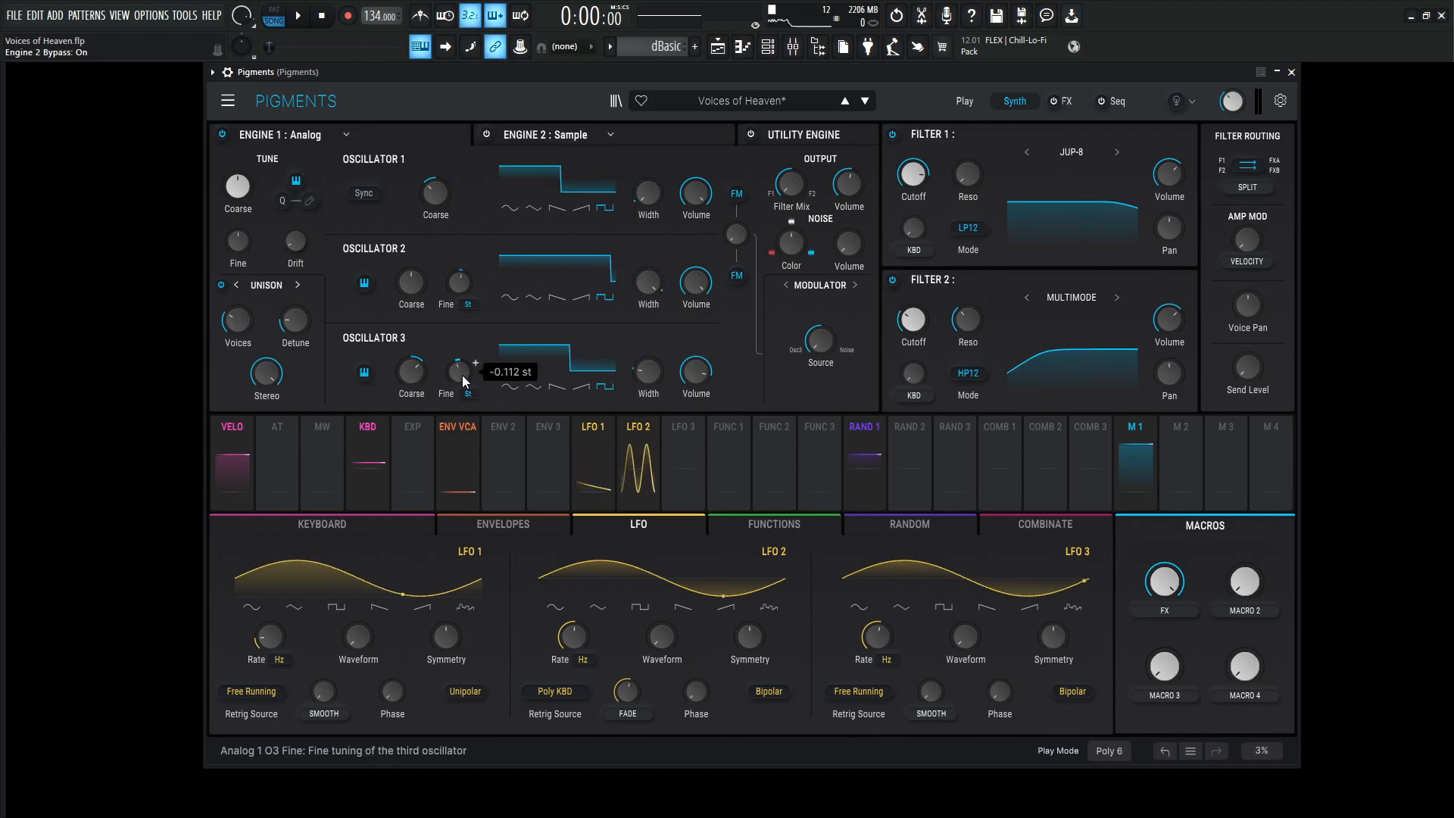
key(x)
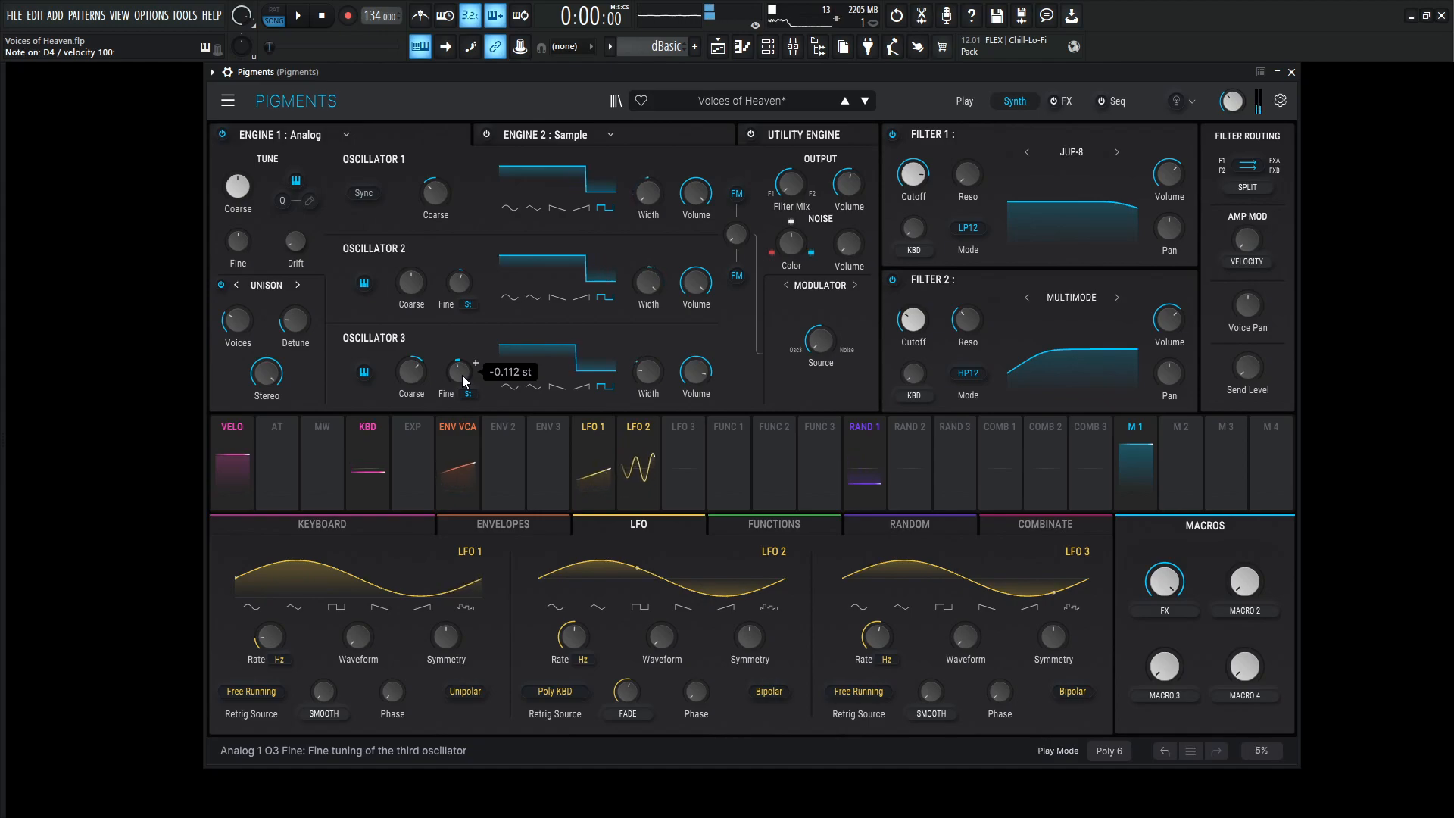
key(b)
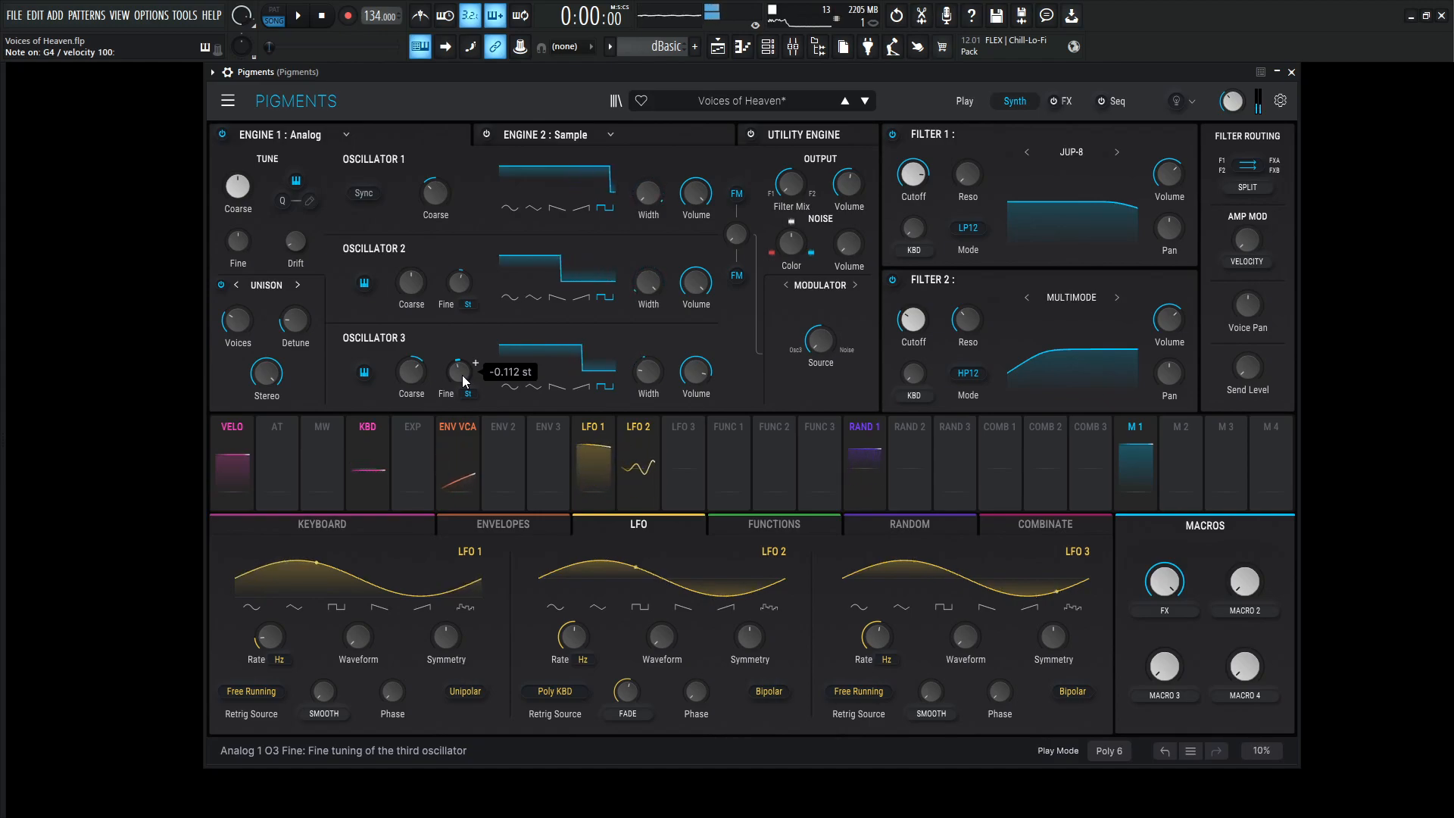
key(x)
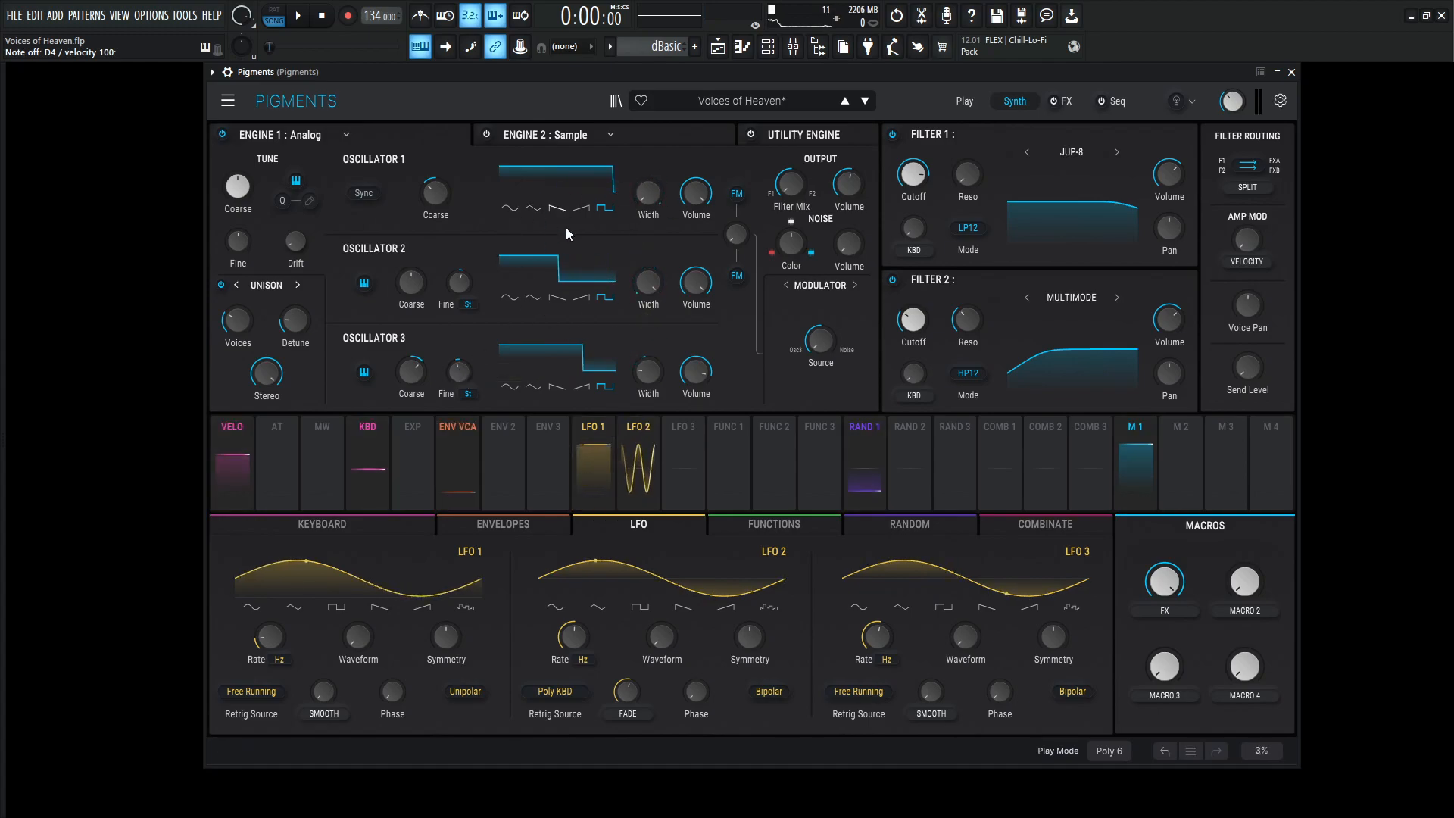
Examine the three oscillators' pulse widths with their LFO 1 modulation amounts, and check the oscillator volumes and Oscillator 3's coarse tuning
mouse_move(657, 184)
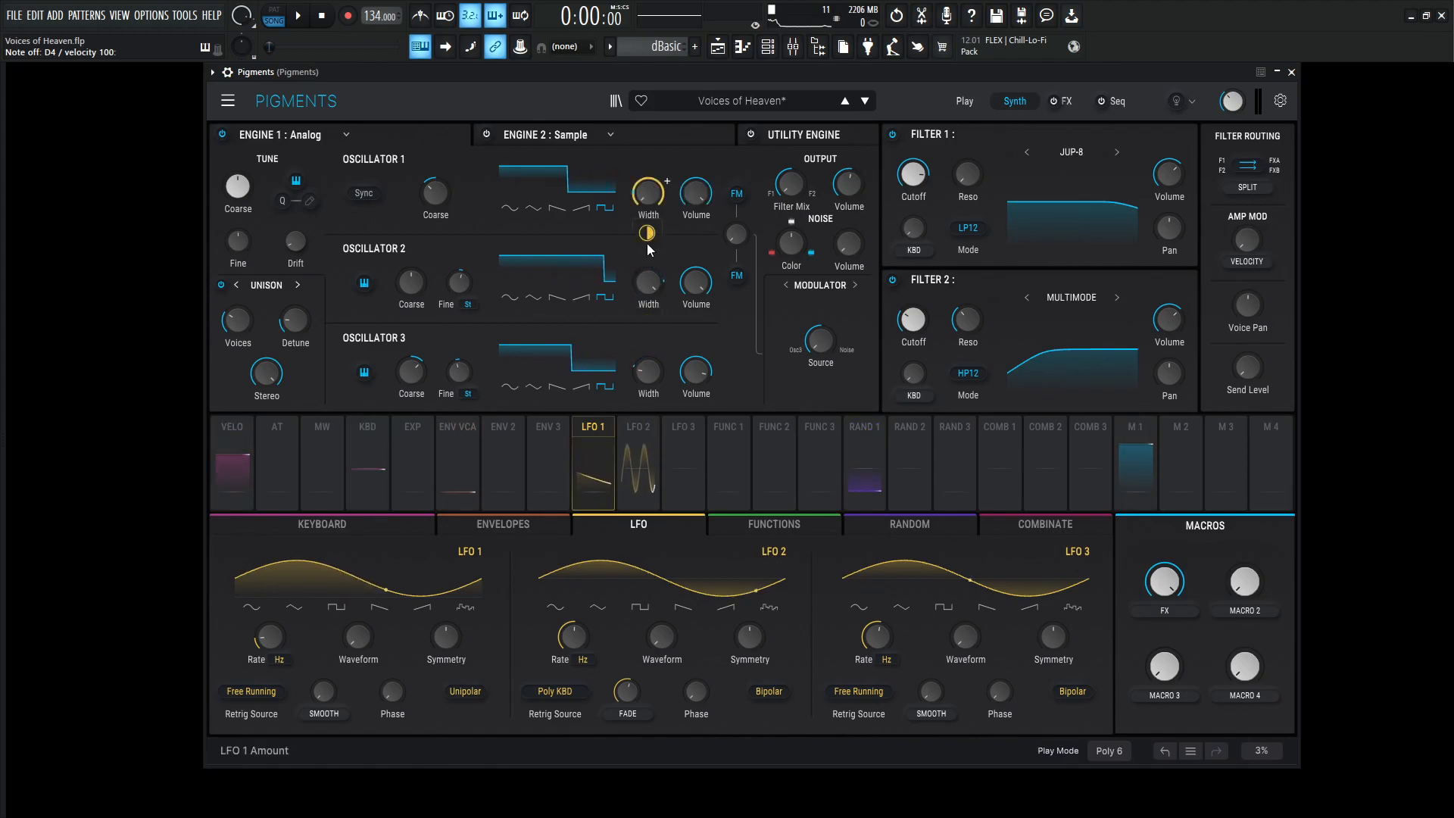
mouse_move(645, 236)
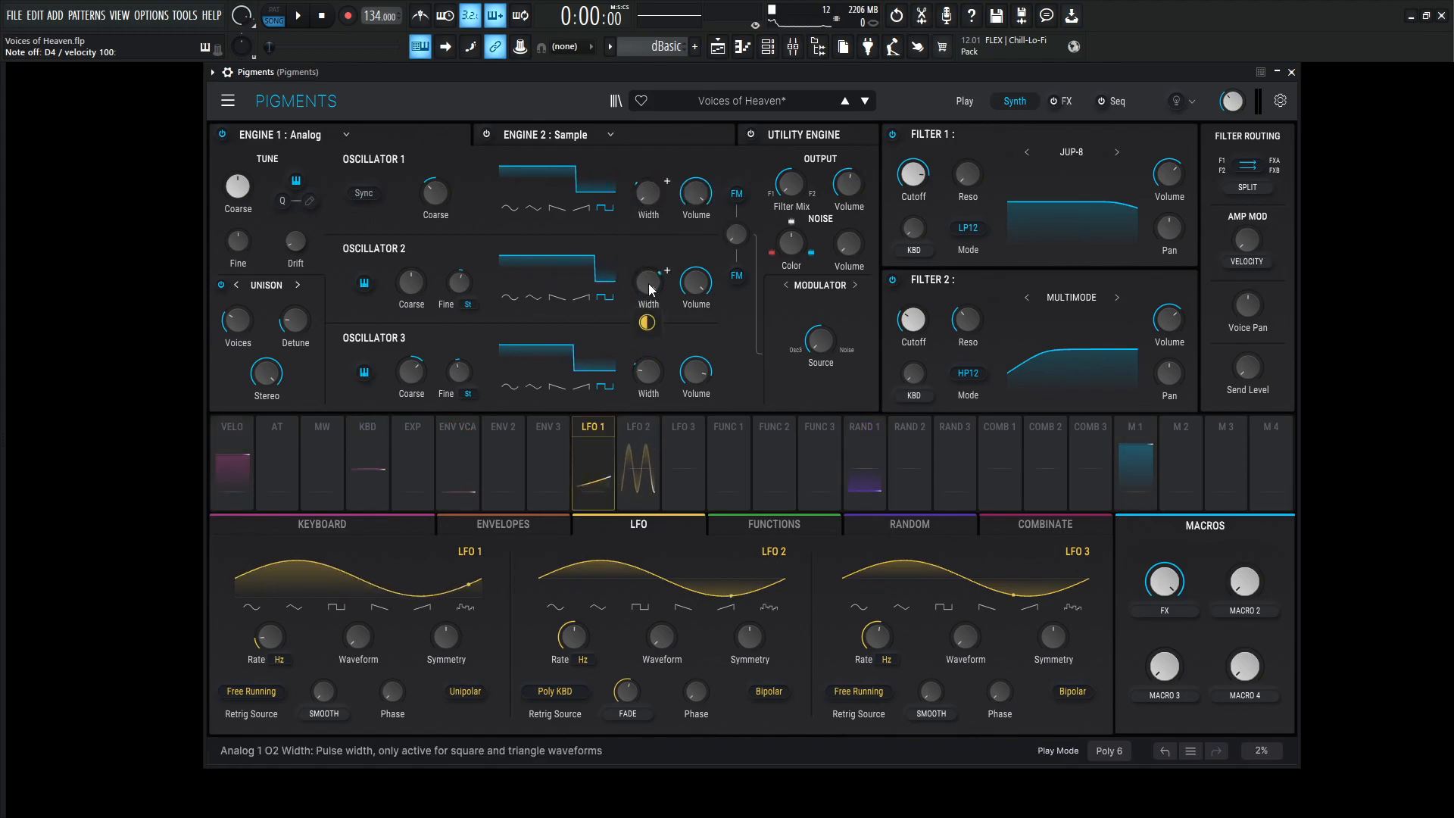
mouse_move(646, 413)
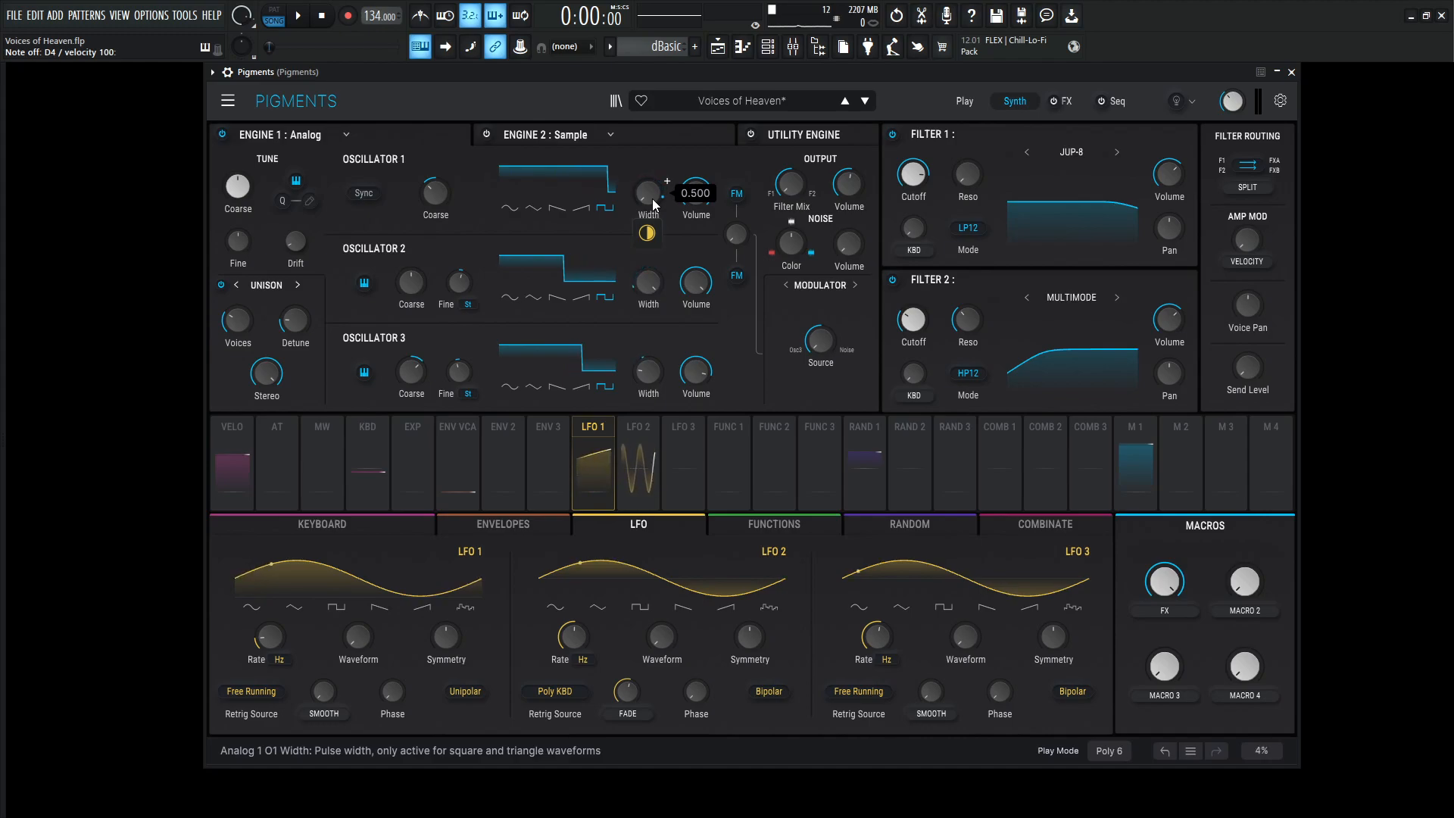
mouse_move(649, 288)
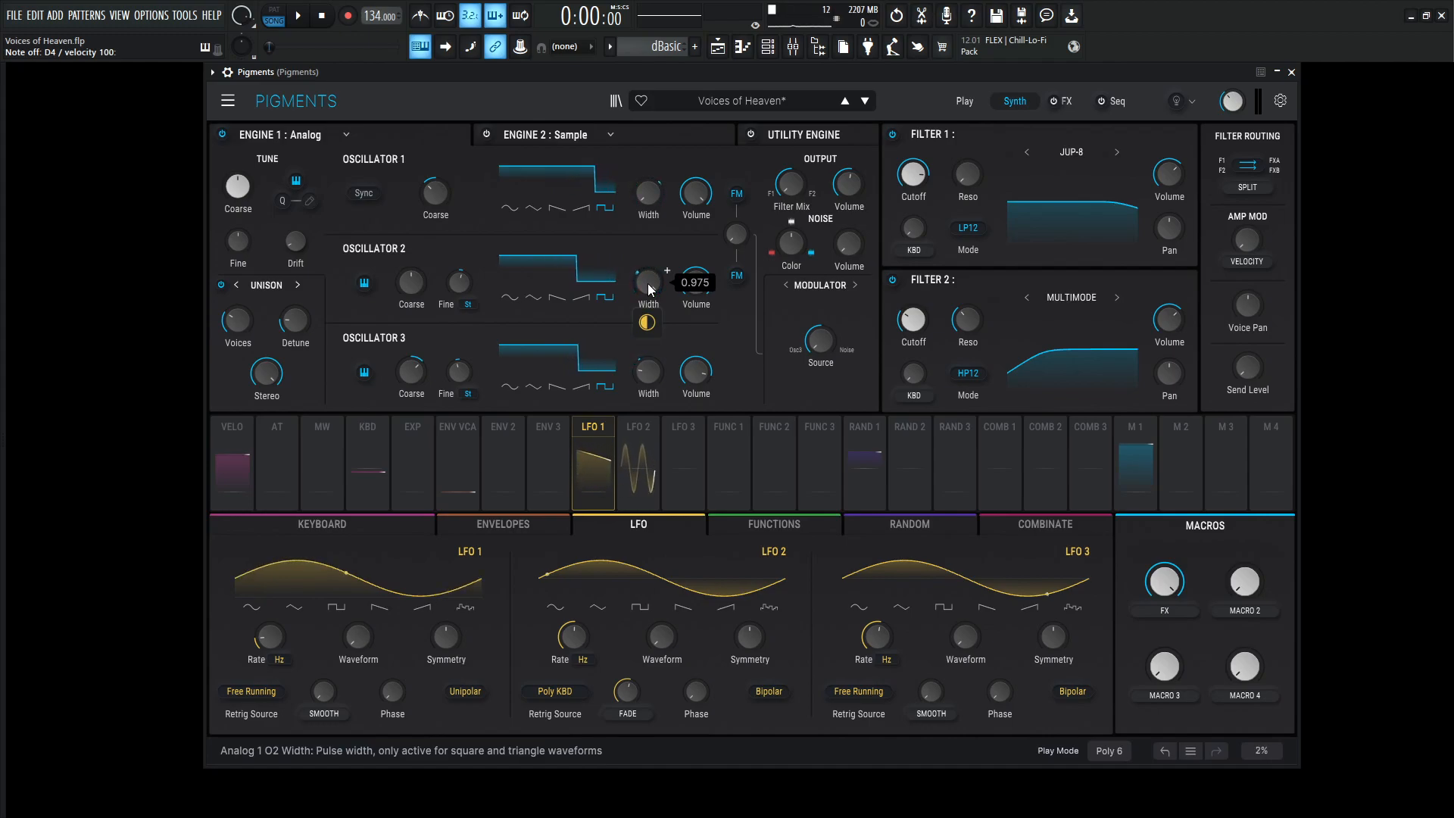
mouse_move(655, 326)
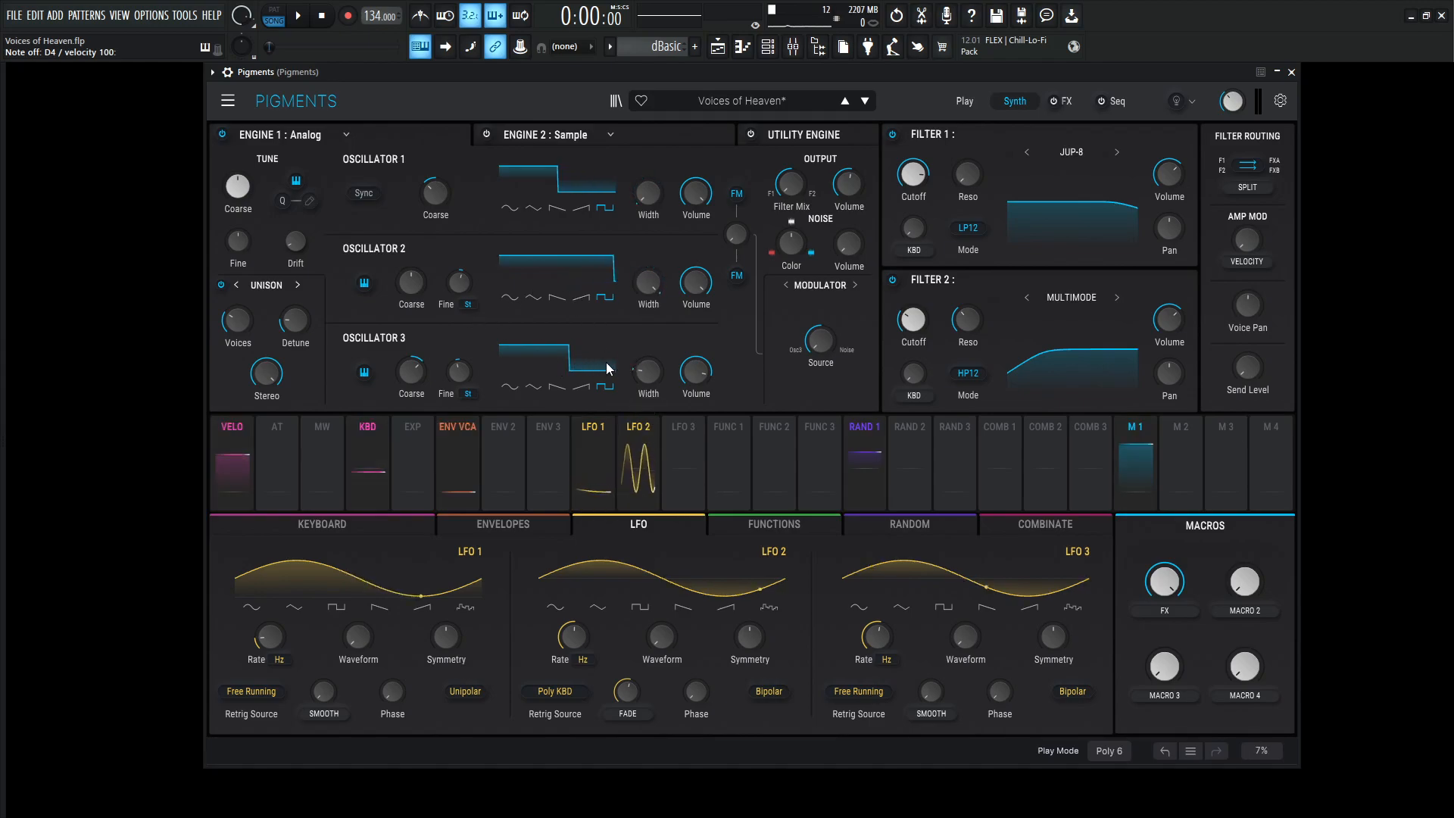
mouse_move(648, 371)
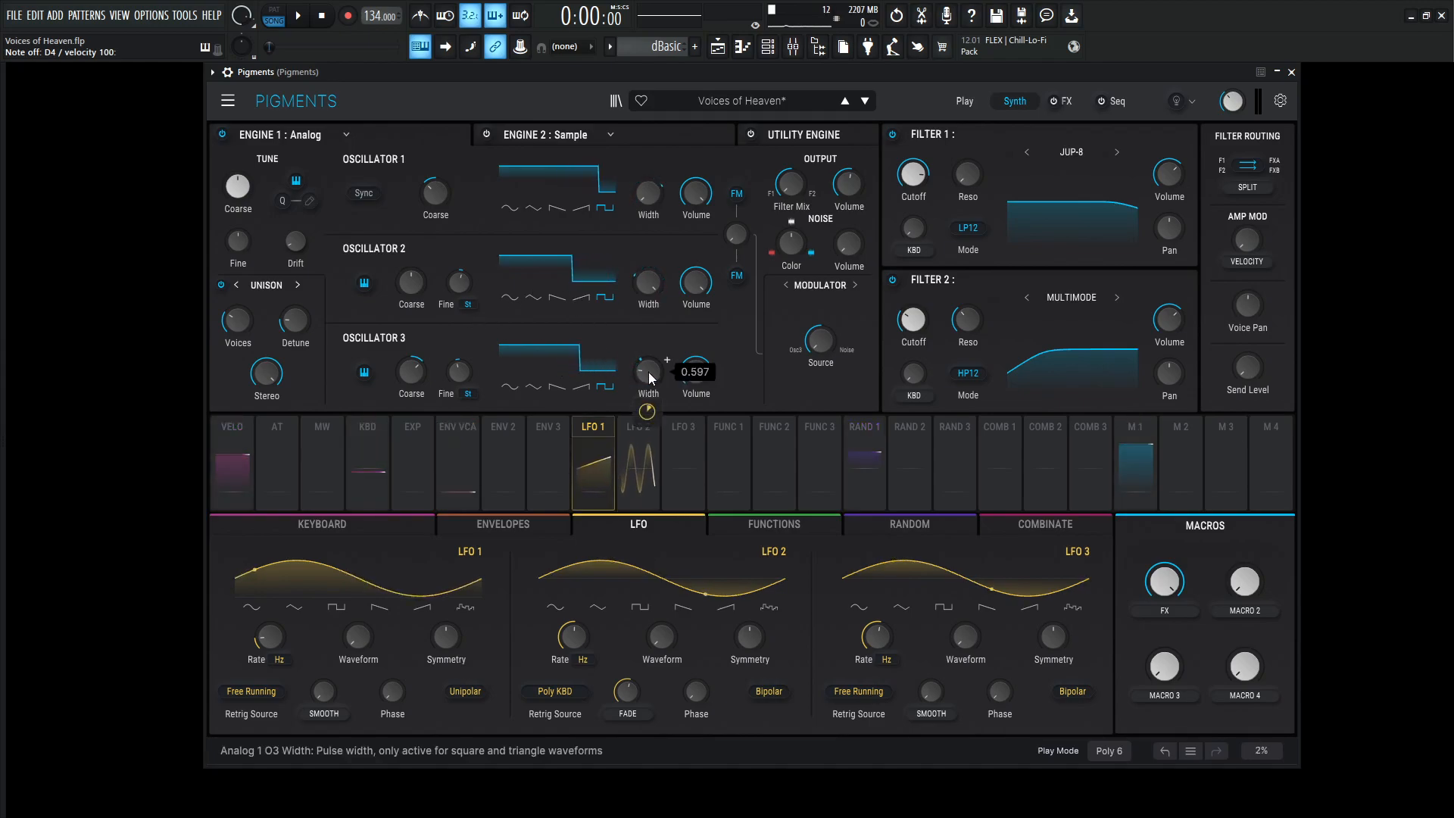
mouse_move(646, 410)
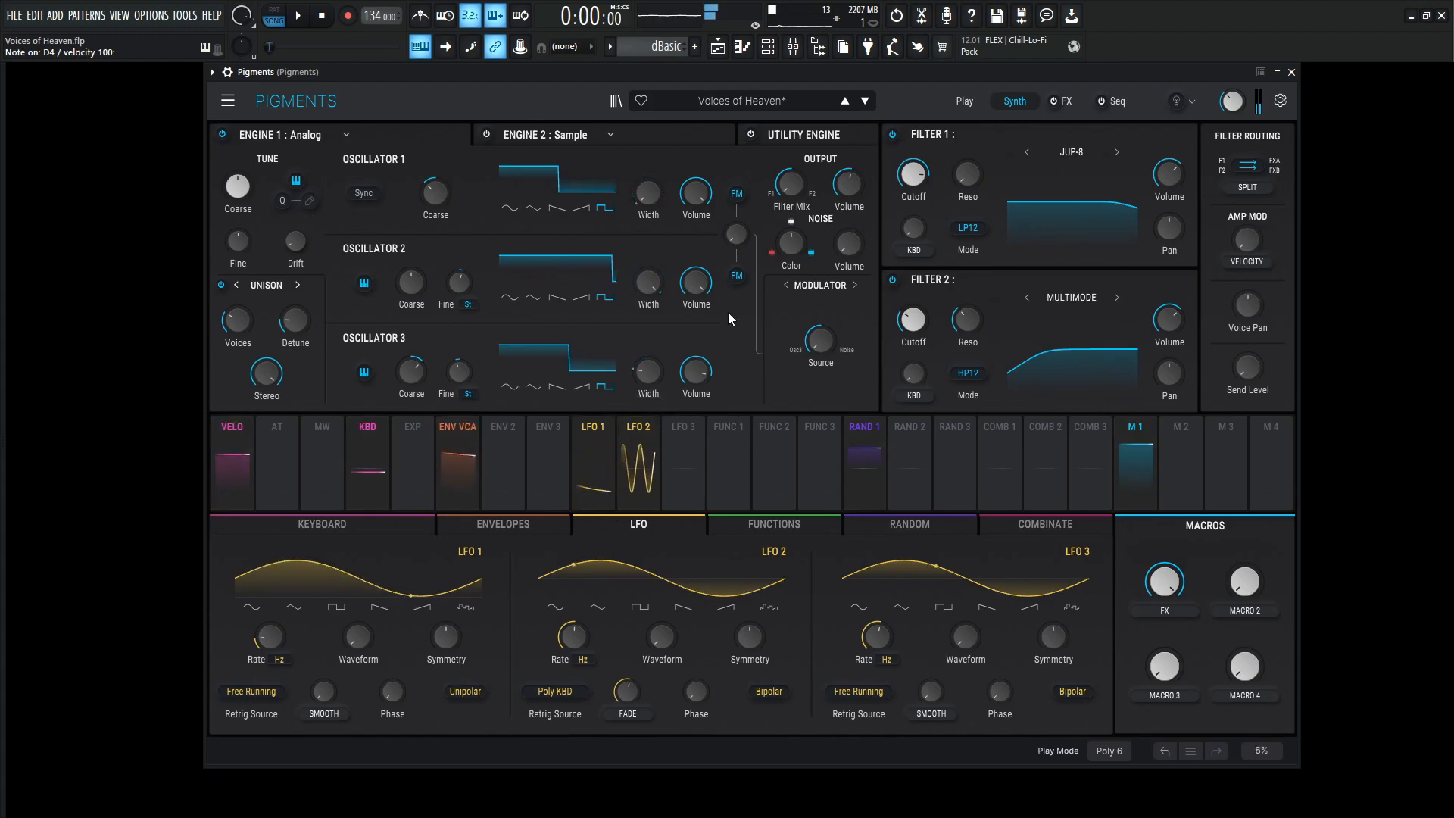
mouse_move(696, 287)
mouse_move(409, 374)
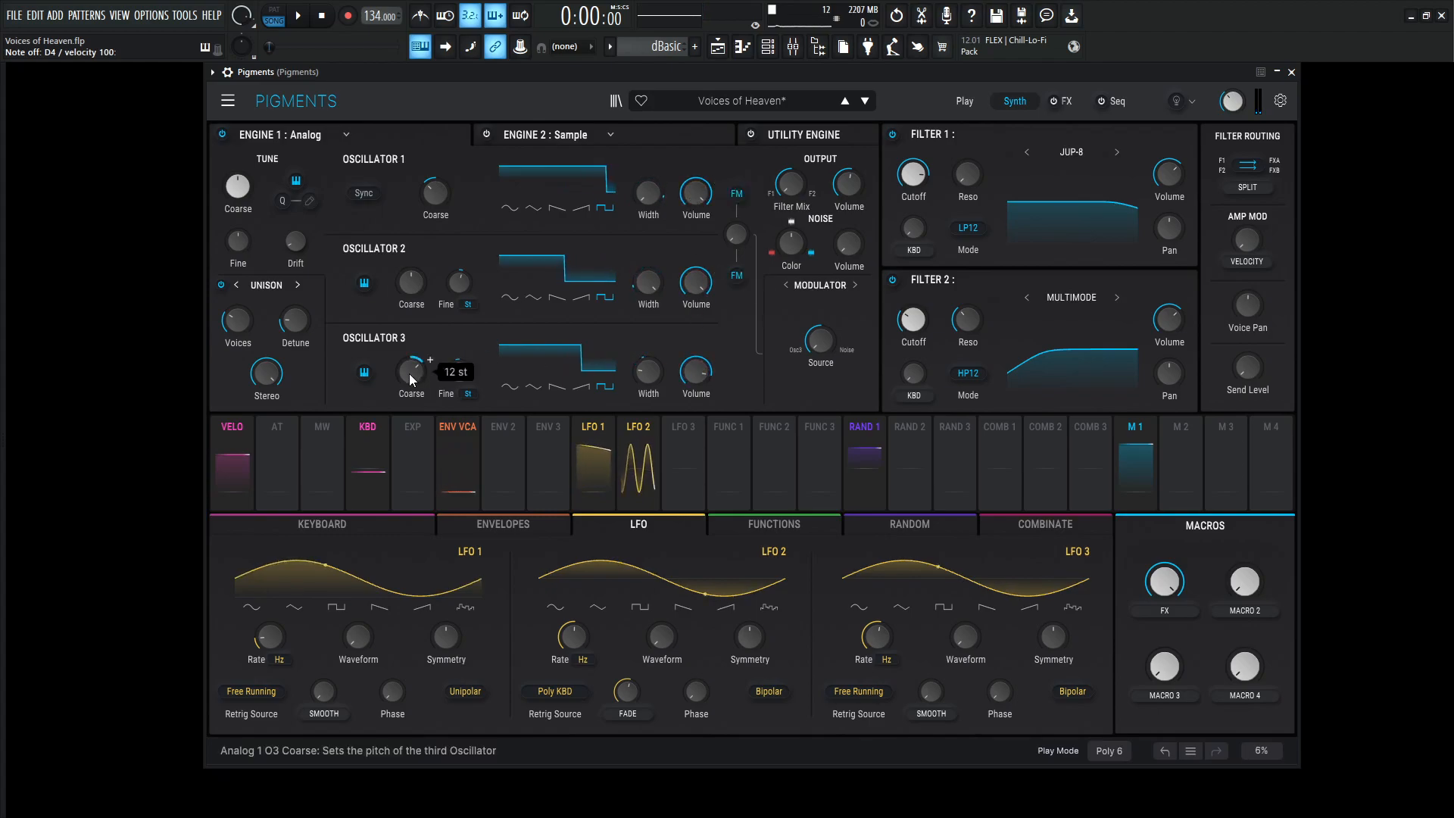
mouse_move(694, 375)
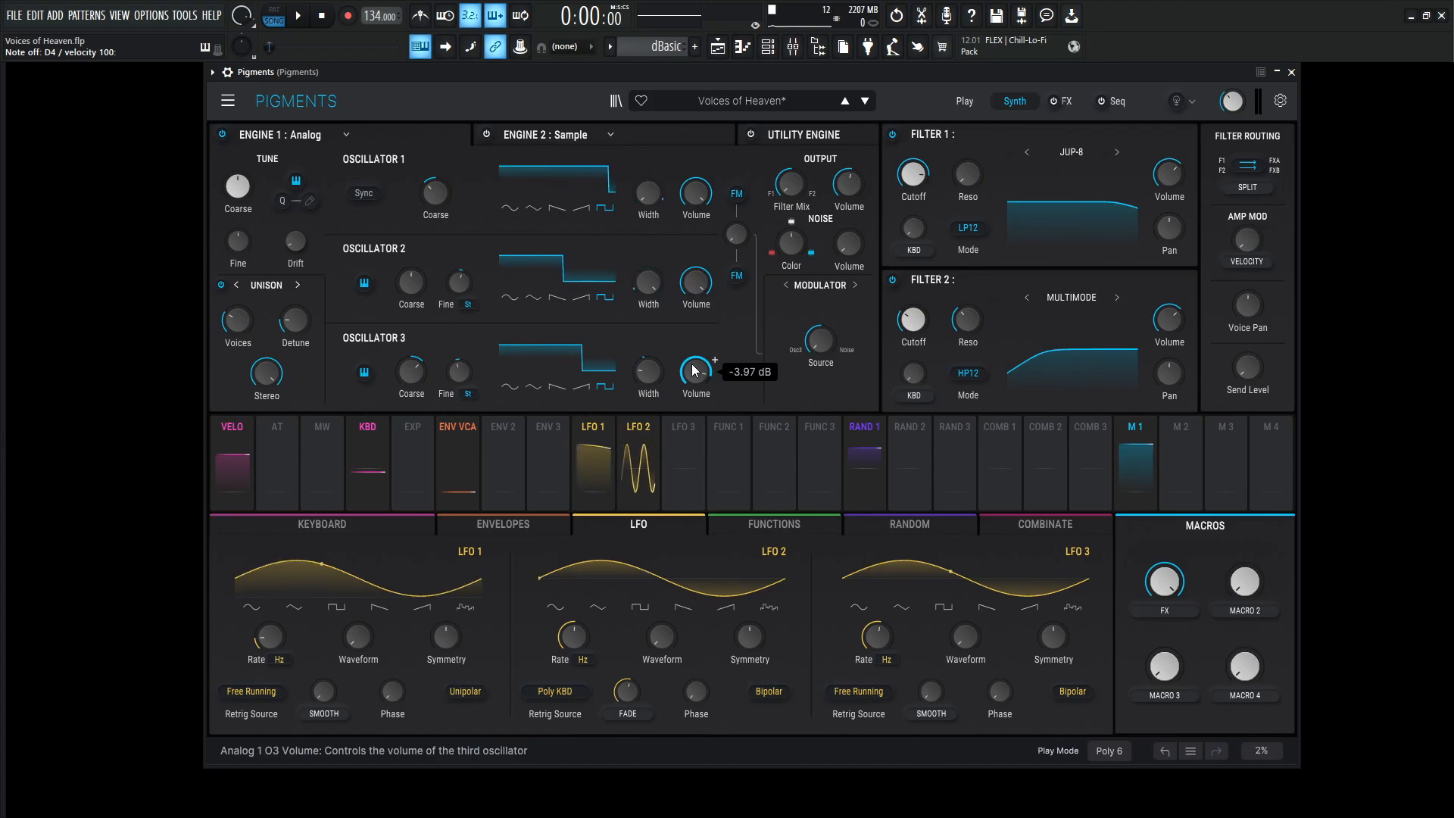
Show the envelopes and examine the Env VCA's attack, decay, sustain, release and curve settings
click(503, 524)
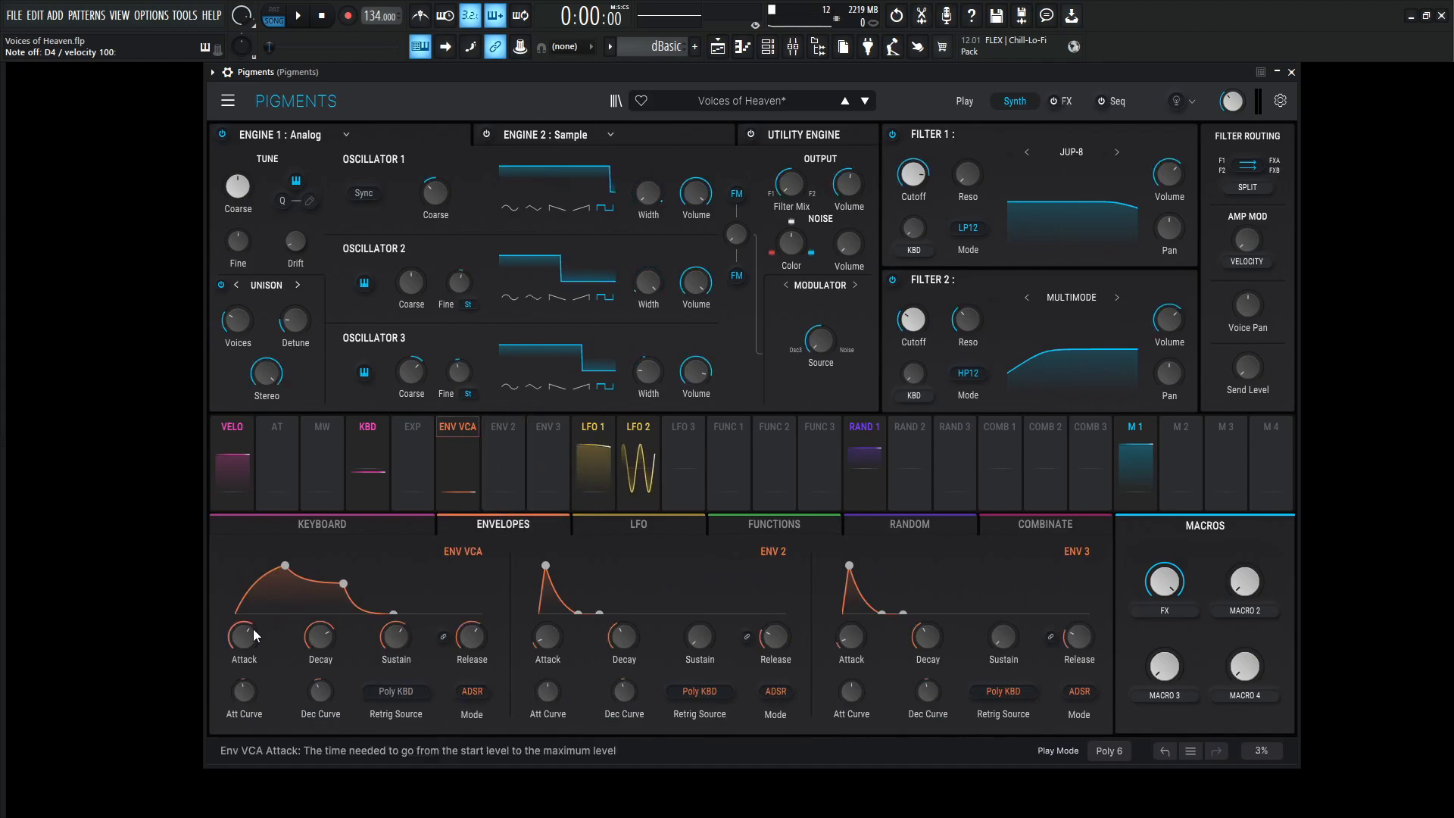
click(312, 642)
mouse_move(387, 638)
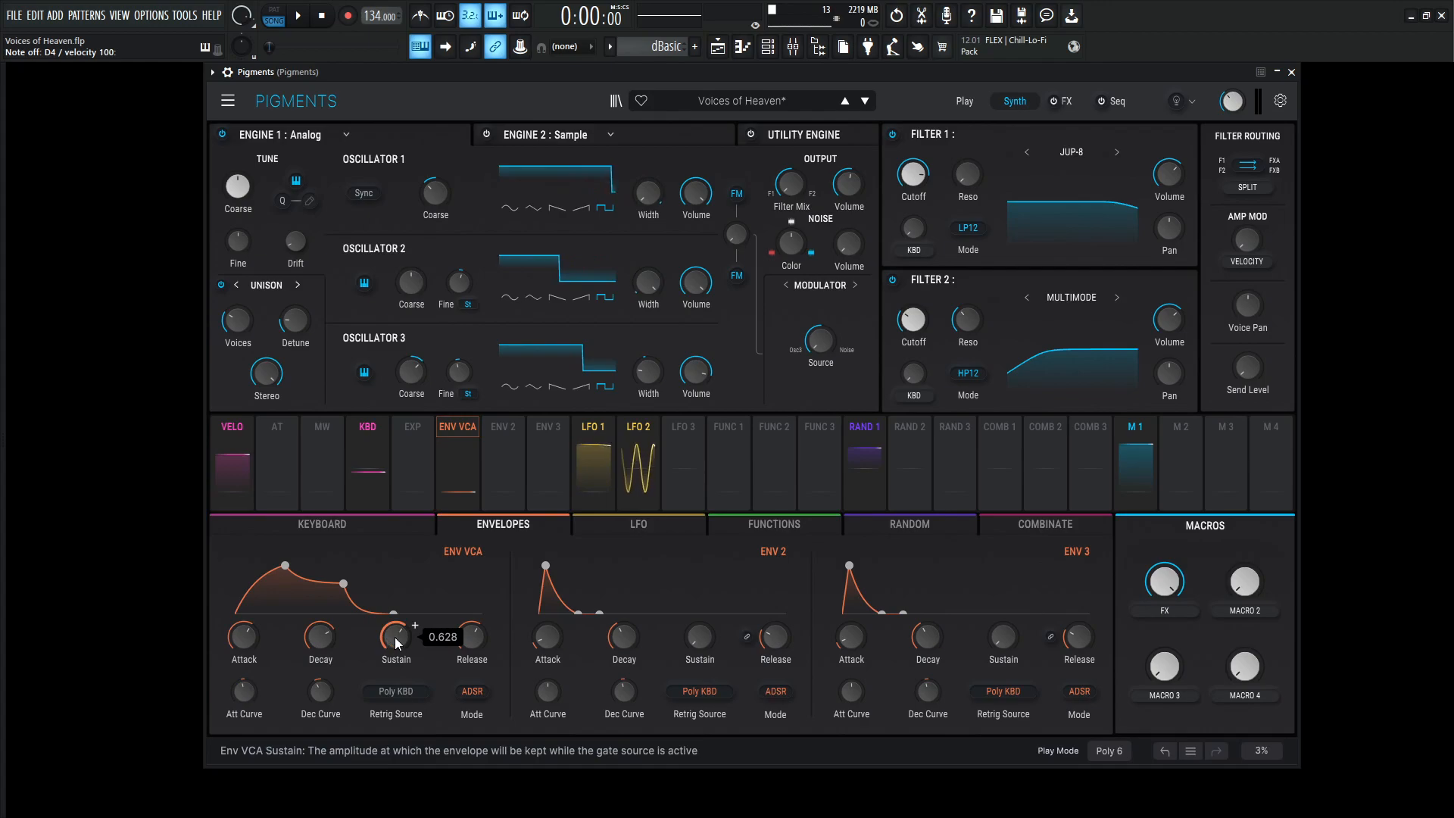
mouse_move(476, 643)
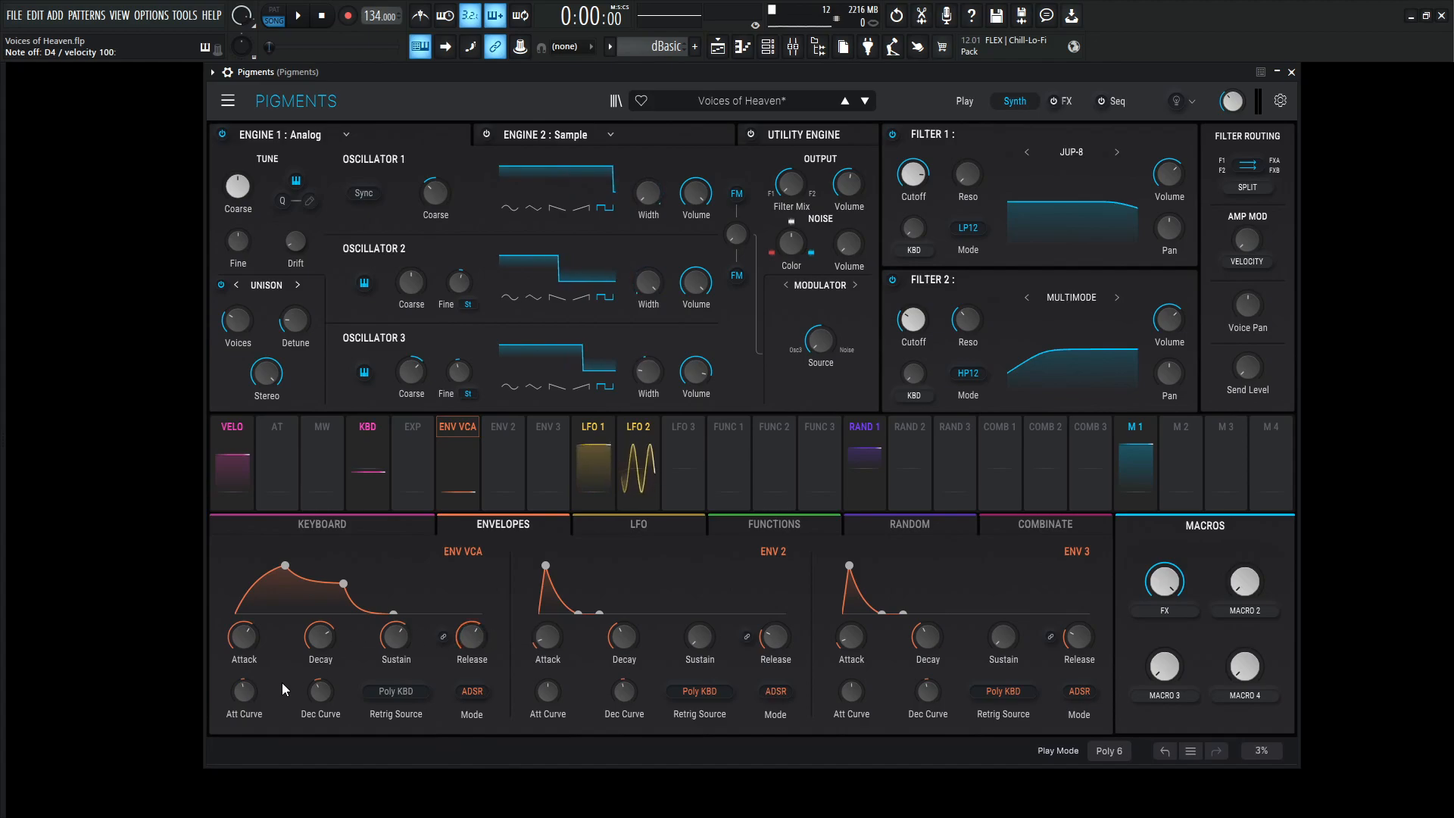
mouse_move(242, 692)
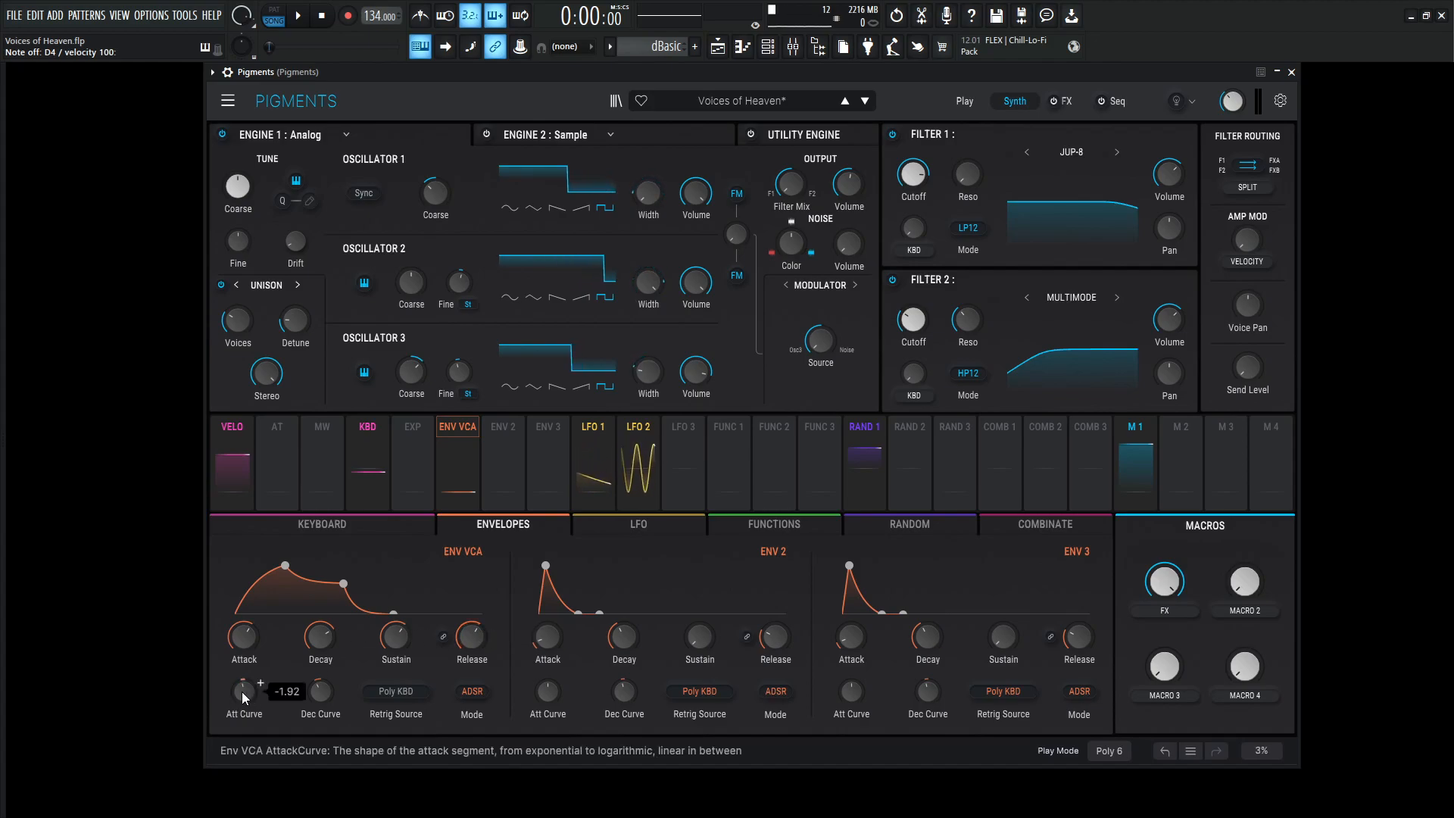
mouse_move(320, 699)
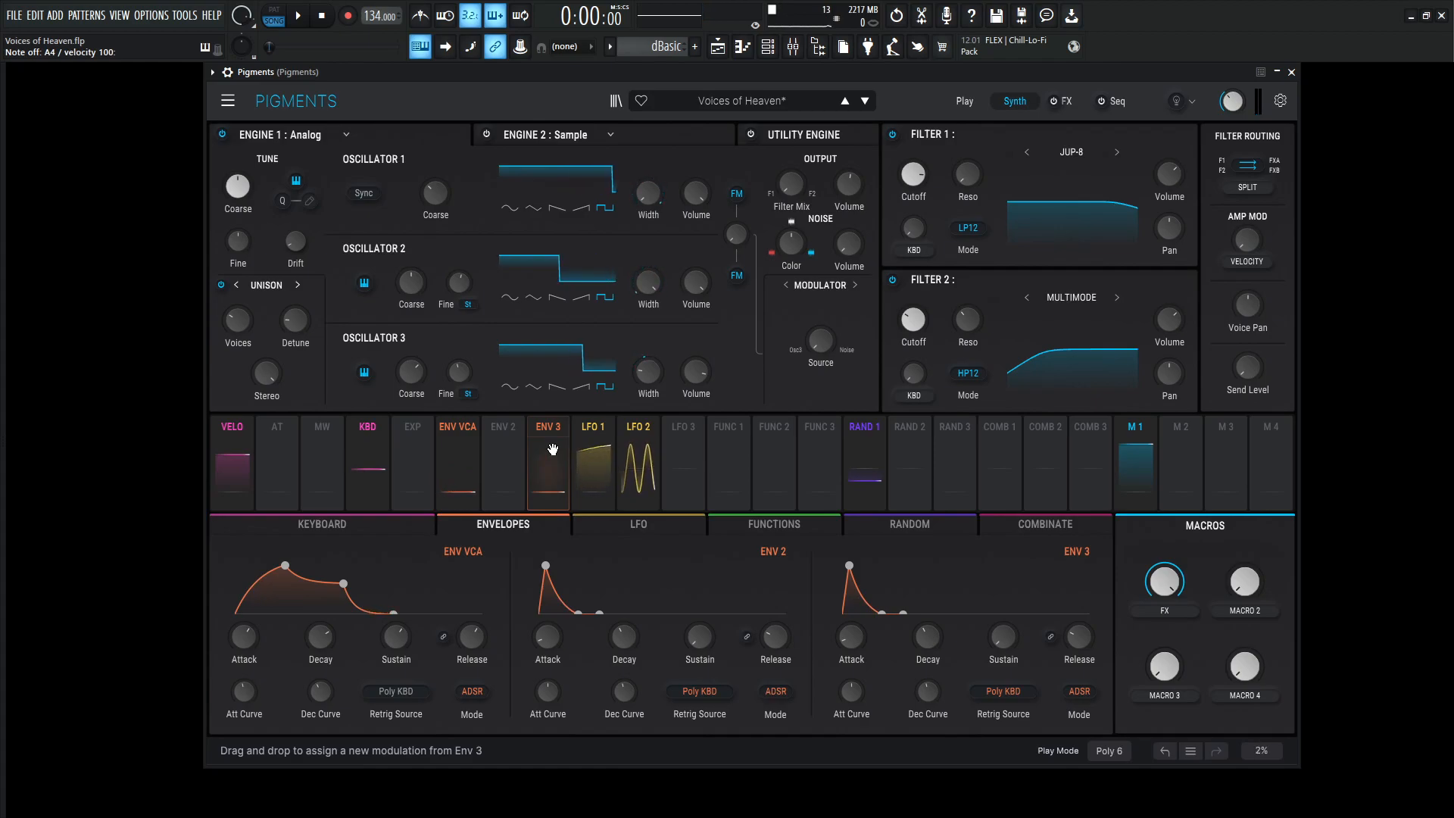
Turn off Engine 1 and turn Engine 2 back on, showing its Choir - Angelic sample settings
click(222, 135)
click(650, 130)
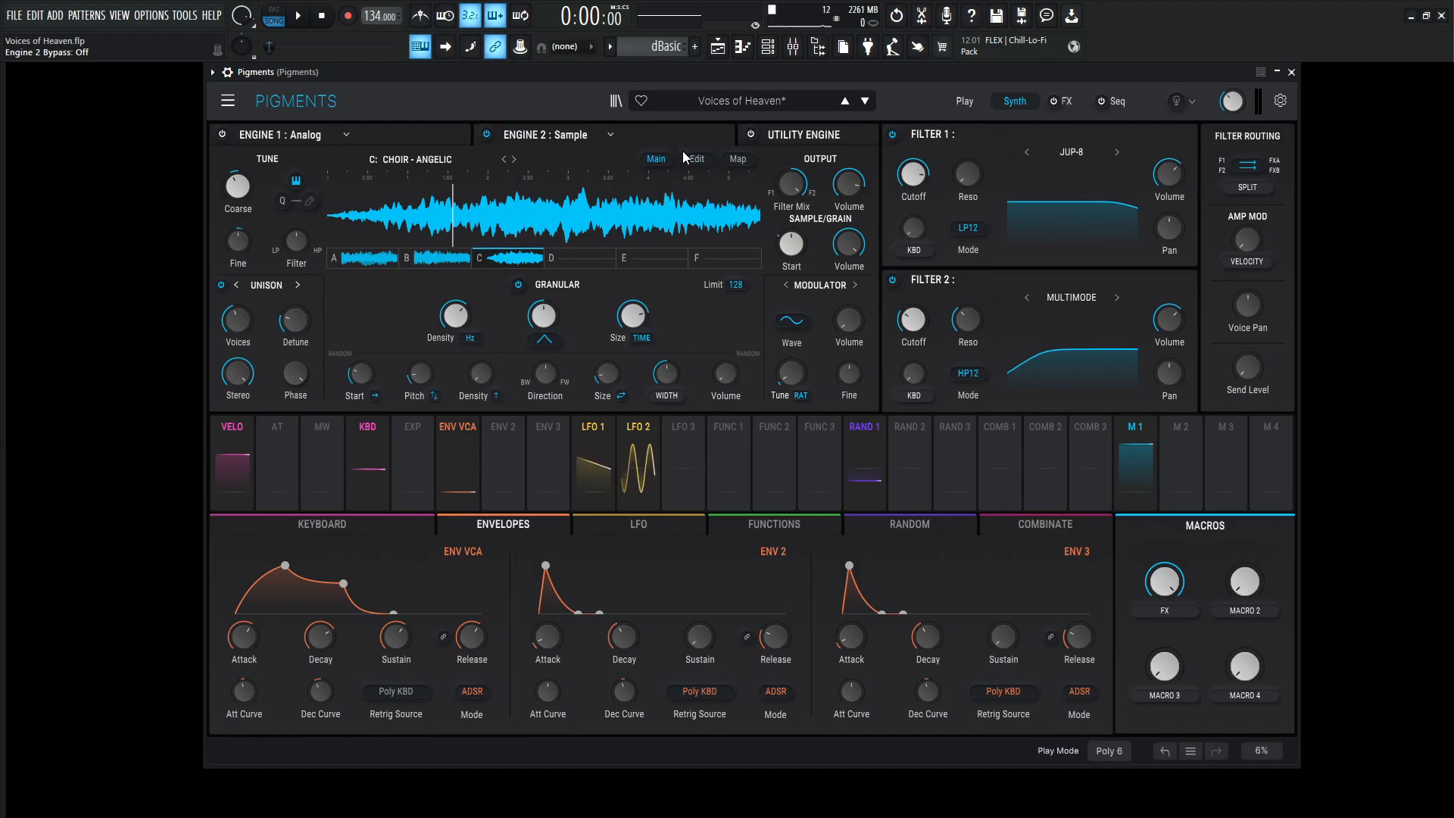
Examine Engine 2's coarse and fine tuning with its LFO 2 amount, and show the LFOs to check LFO 2's rate and fade
mouse_move(237, 191)
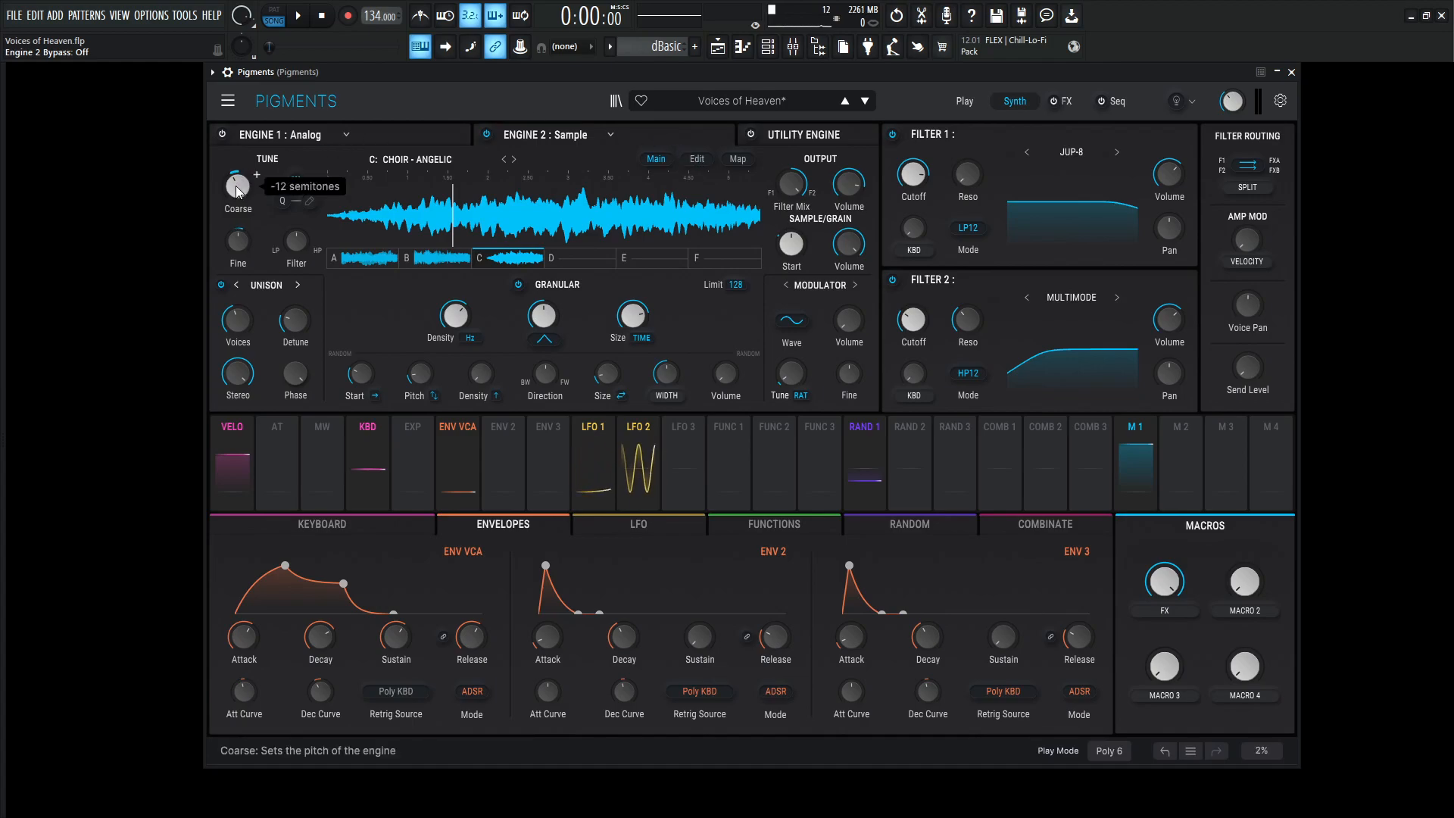
mouse_move(240, 252)
mouse_move(236, 281)
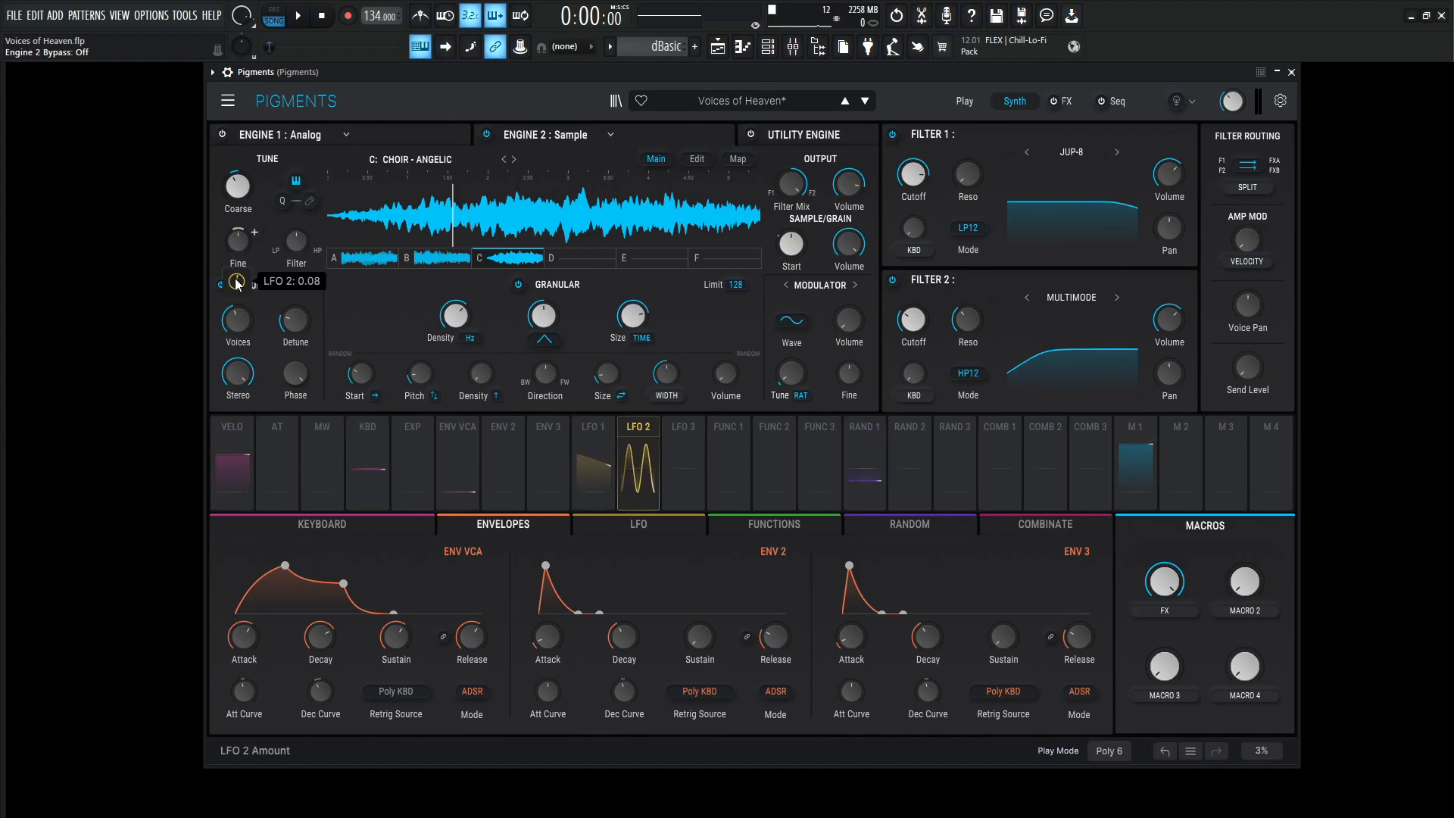
click(634, 527)
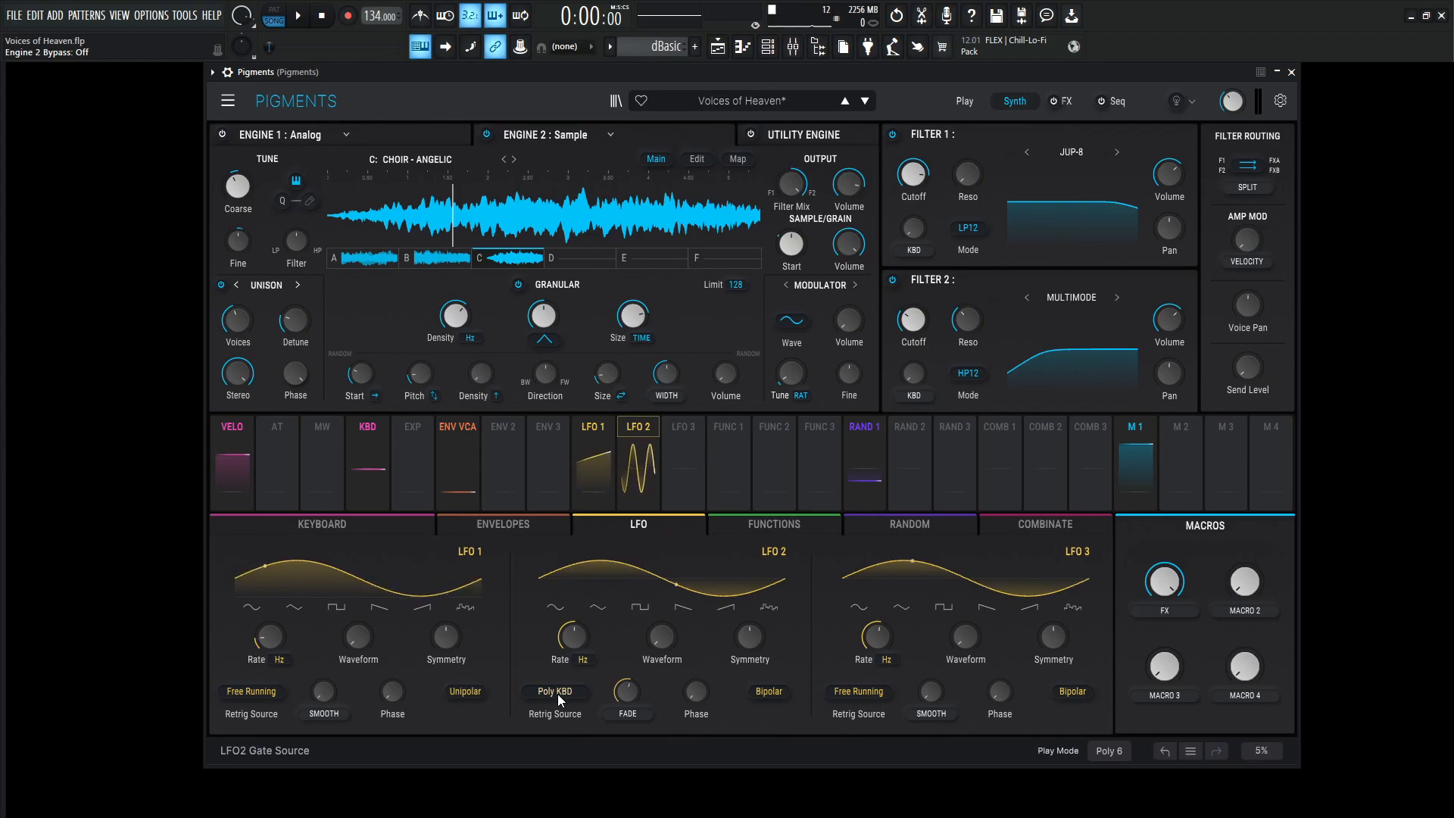
mouse_move(577, 635)
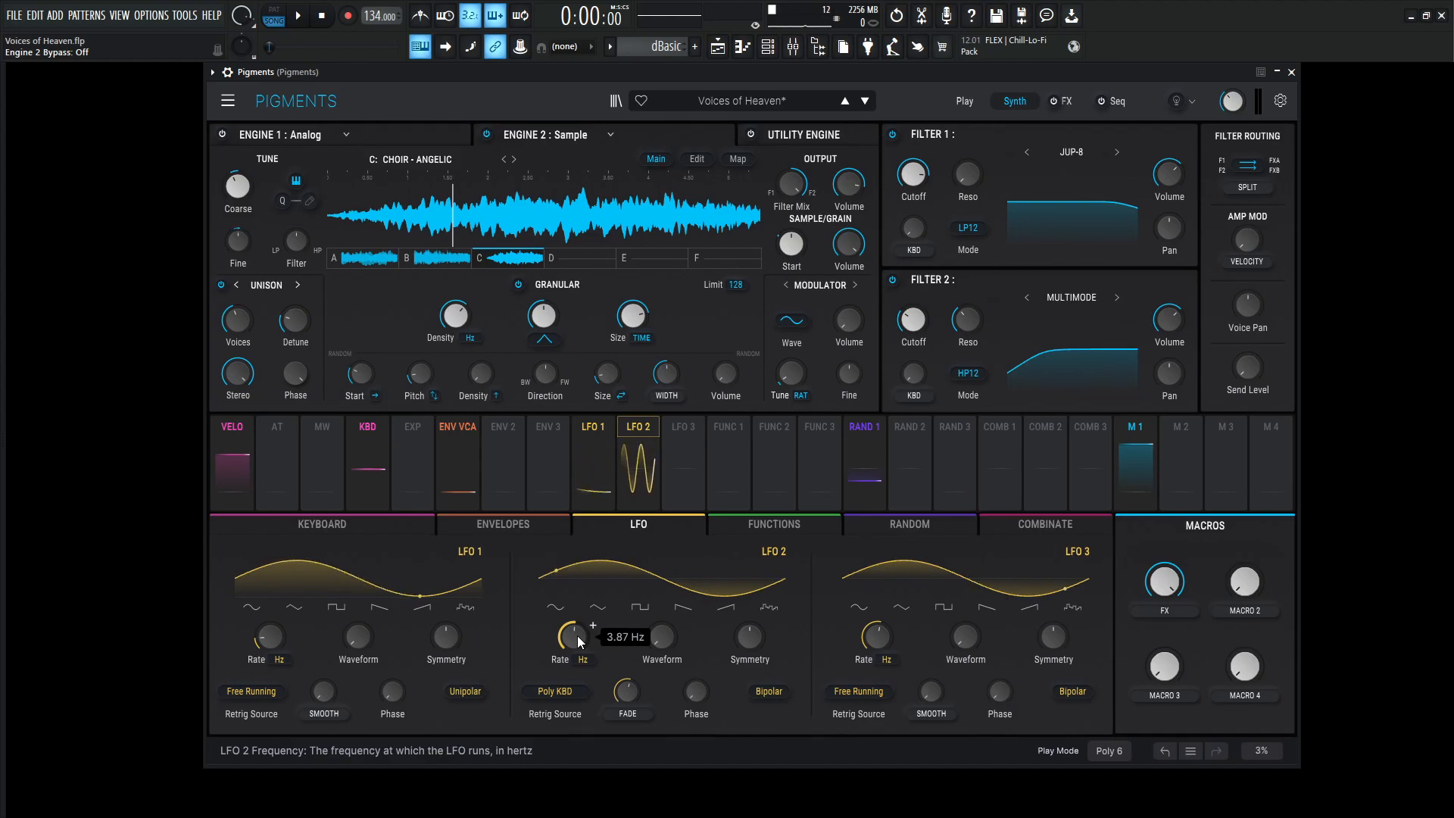
drag(627, 691, 628, 674)
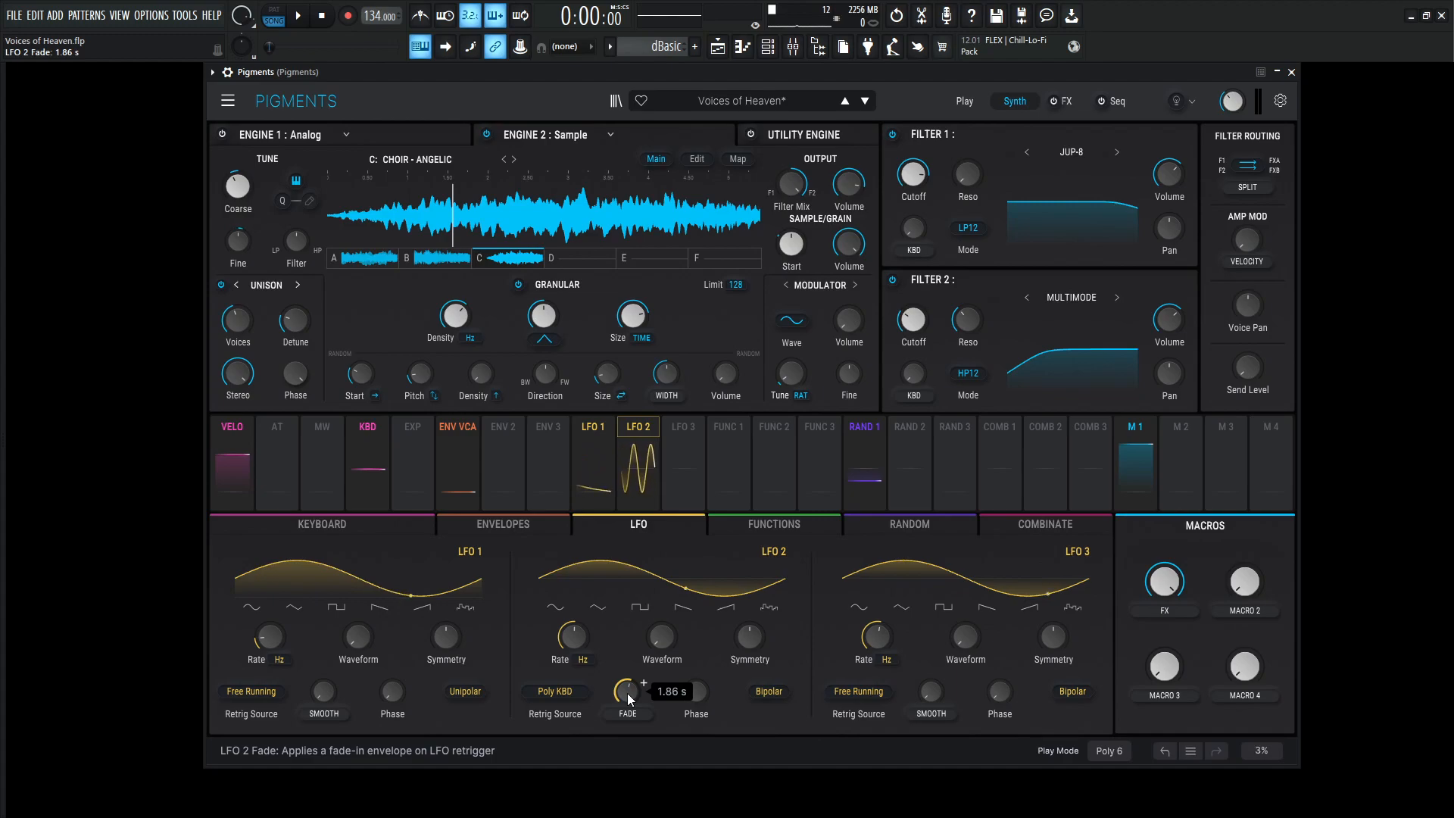
Play A5 and C#6 to hear LFO 2 fade into Engine 2's pitch
key(n)
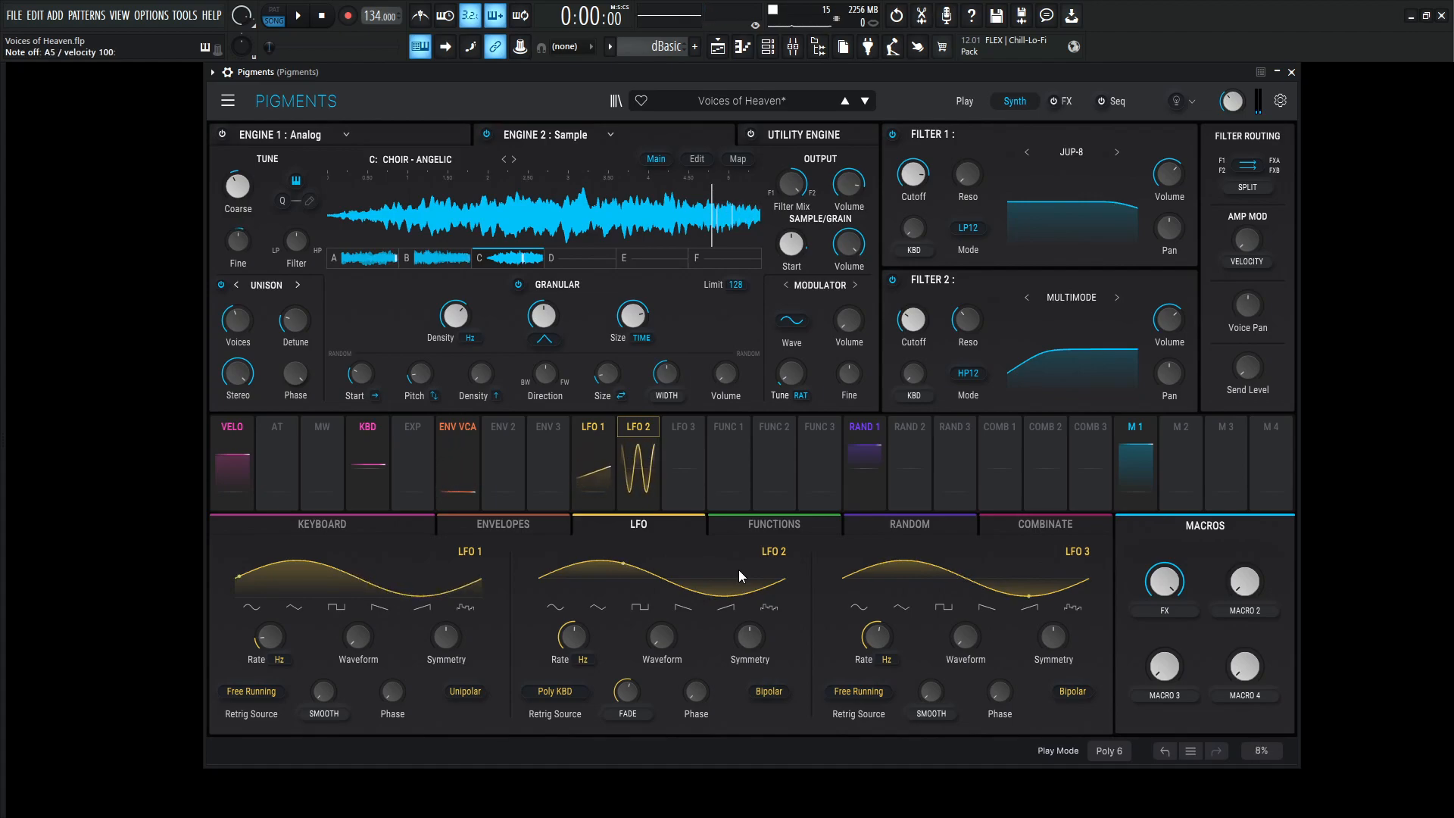
key(n)
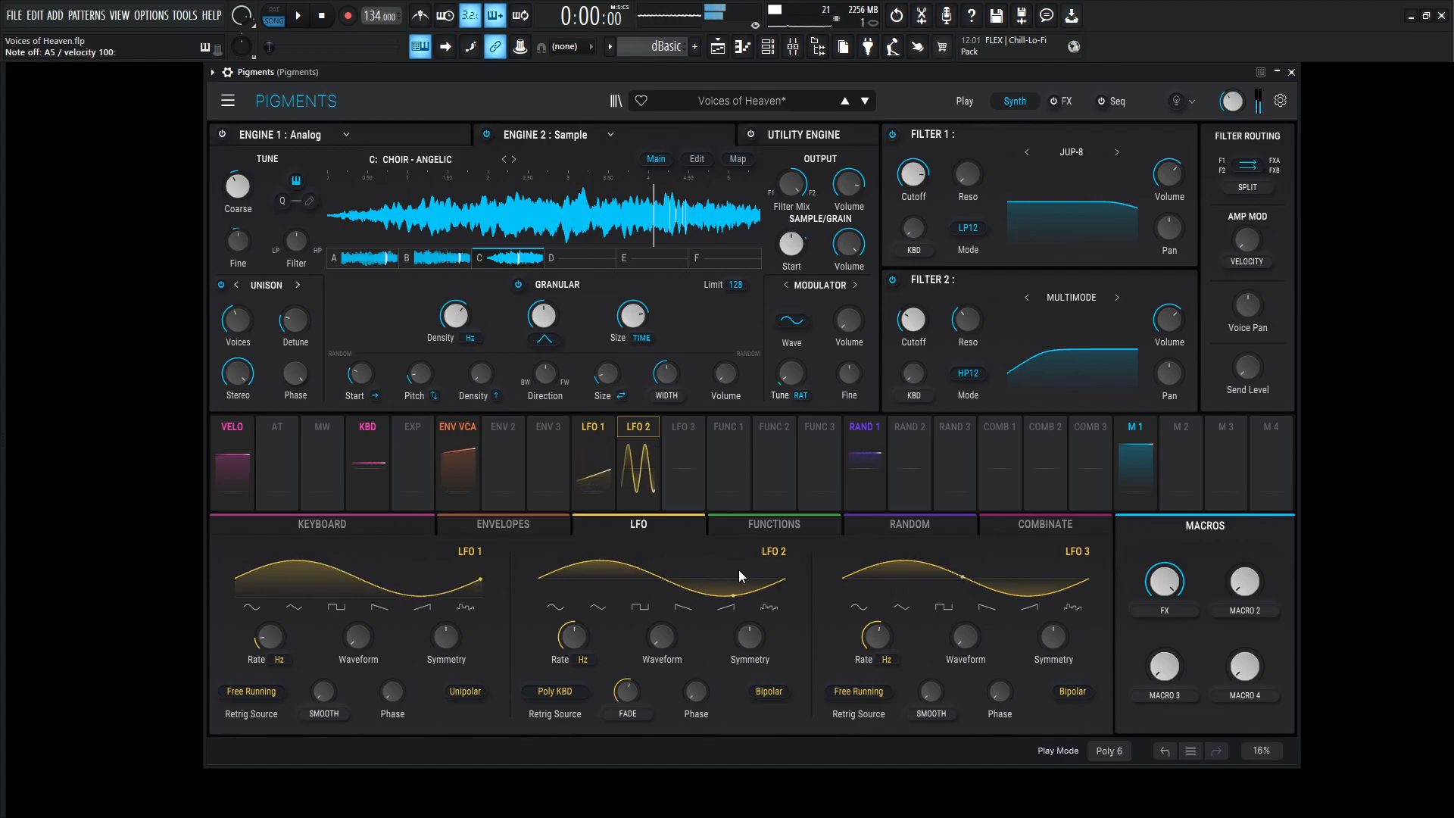
key(l)
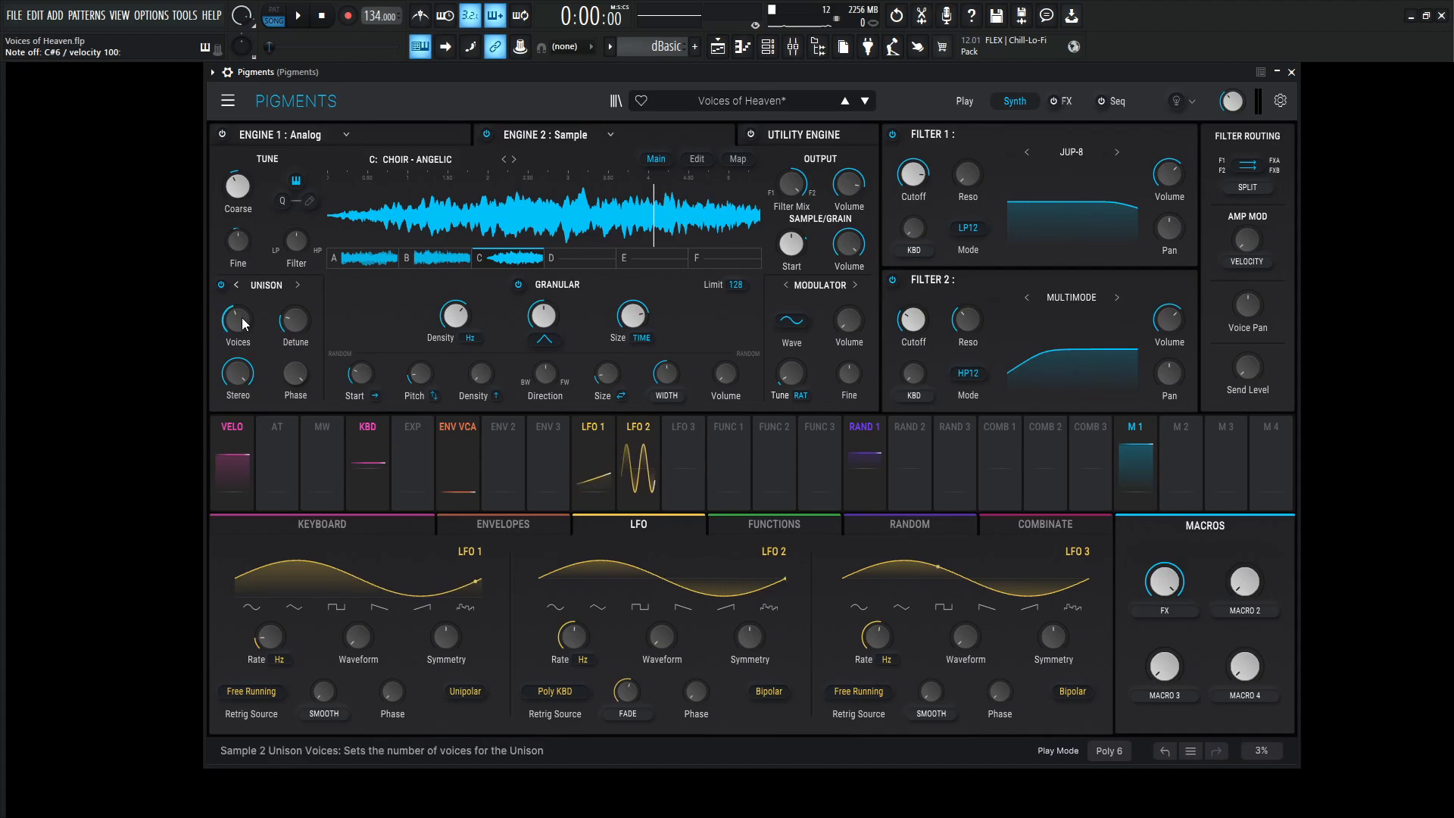
Examine Engine 2's unison detune, filter mix, and granular density, envelope shape, size and randomization settings
mouse_move(287, 323)
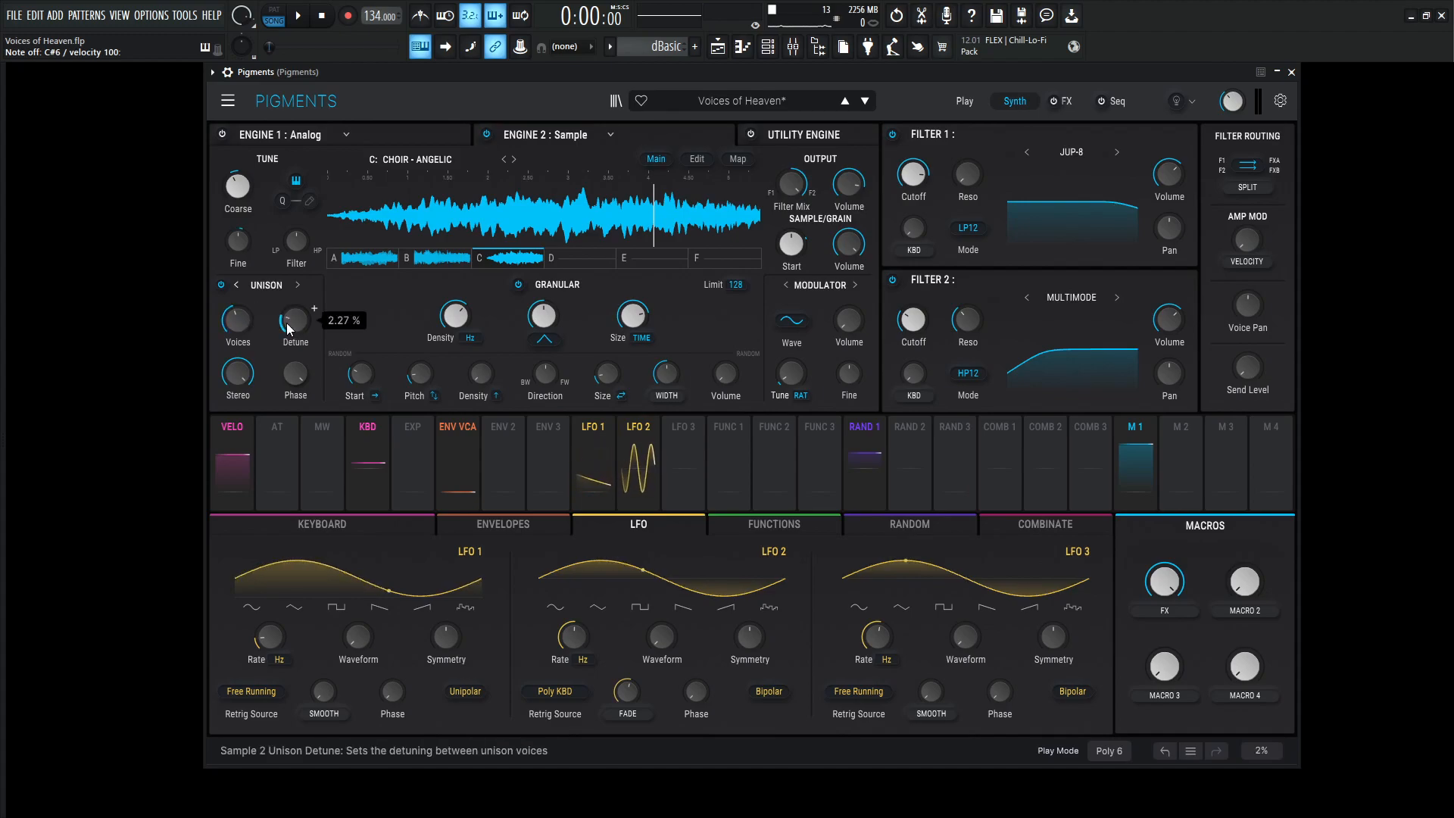
mouse_move(795, 184)
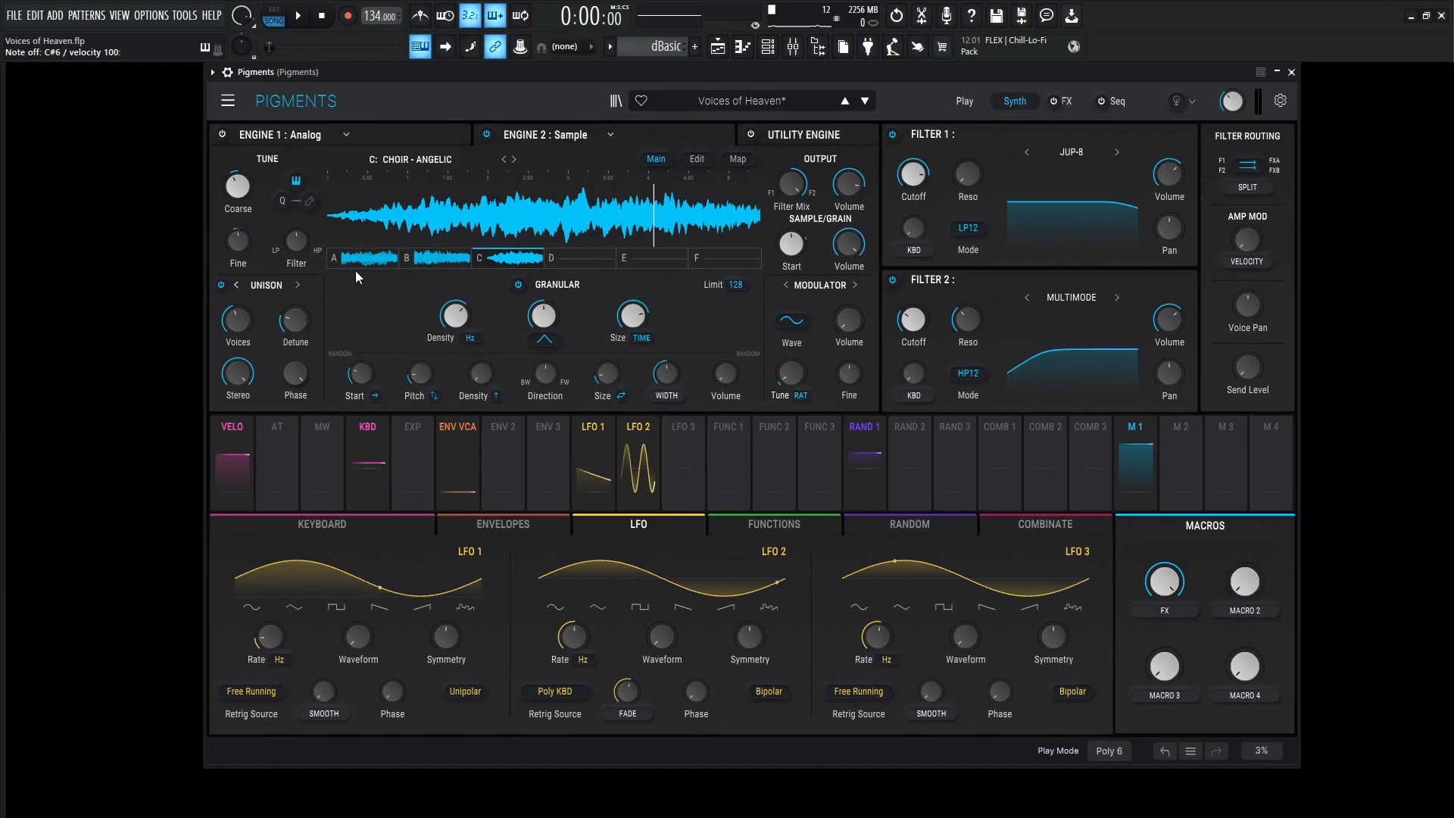
mouse_move(547, 316)
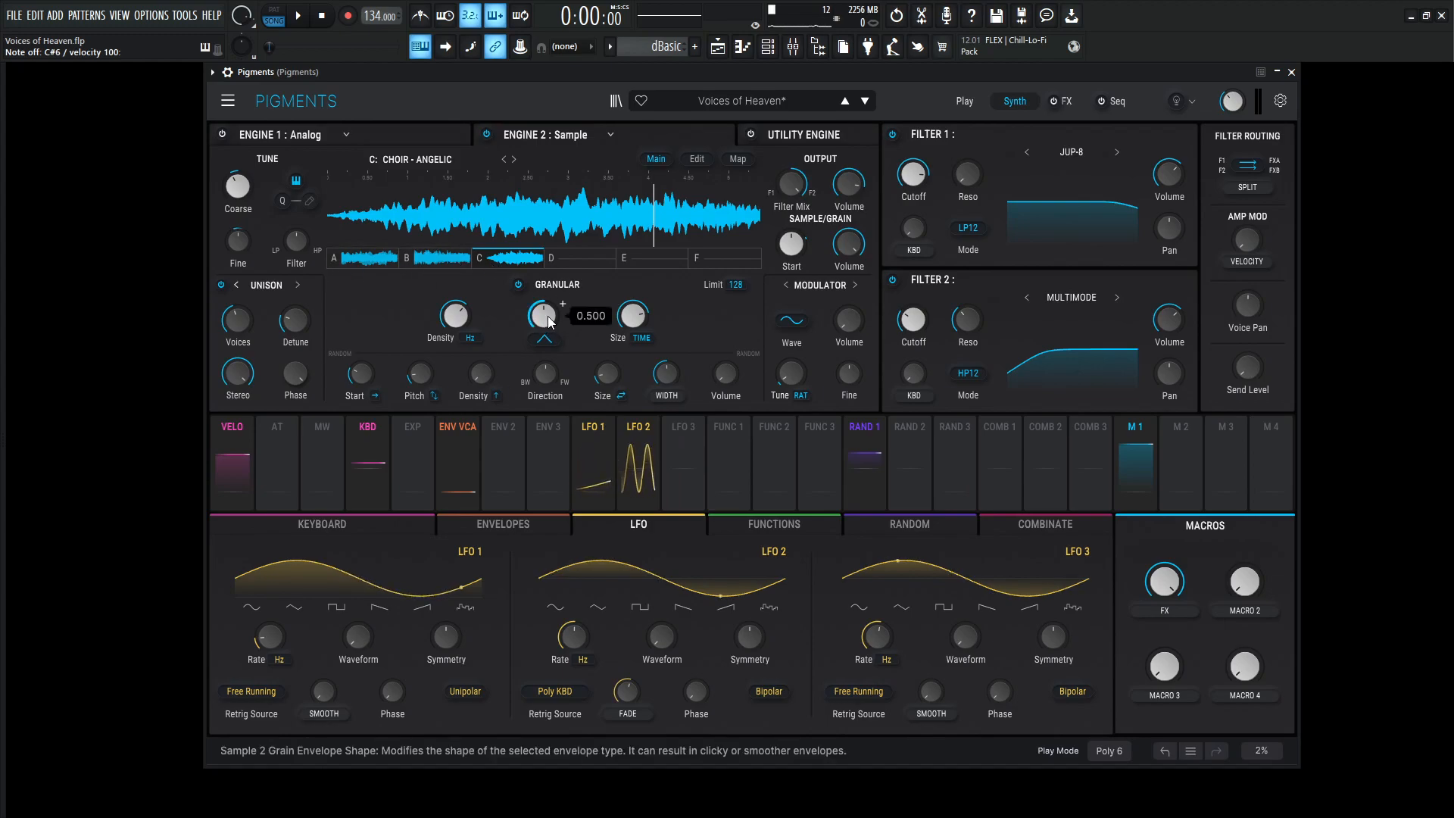
mouse_move(461, 320)
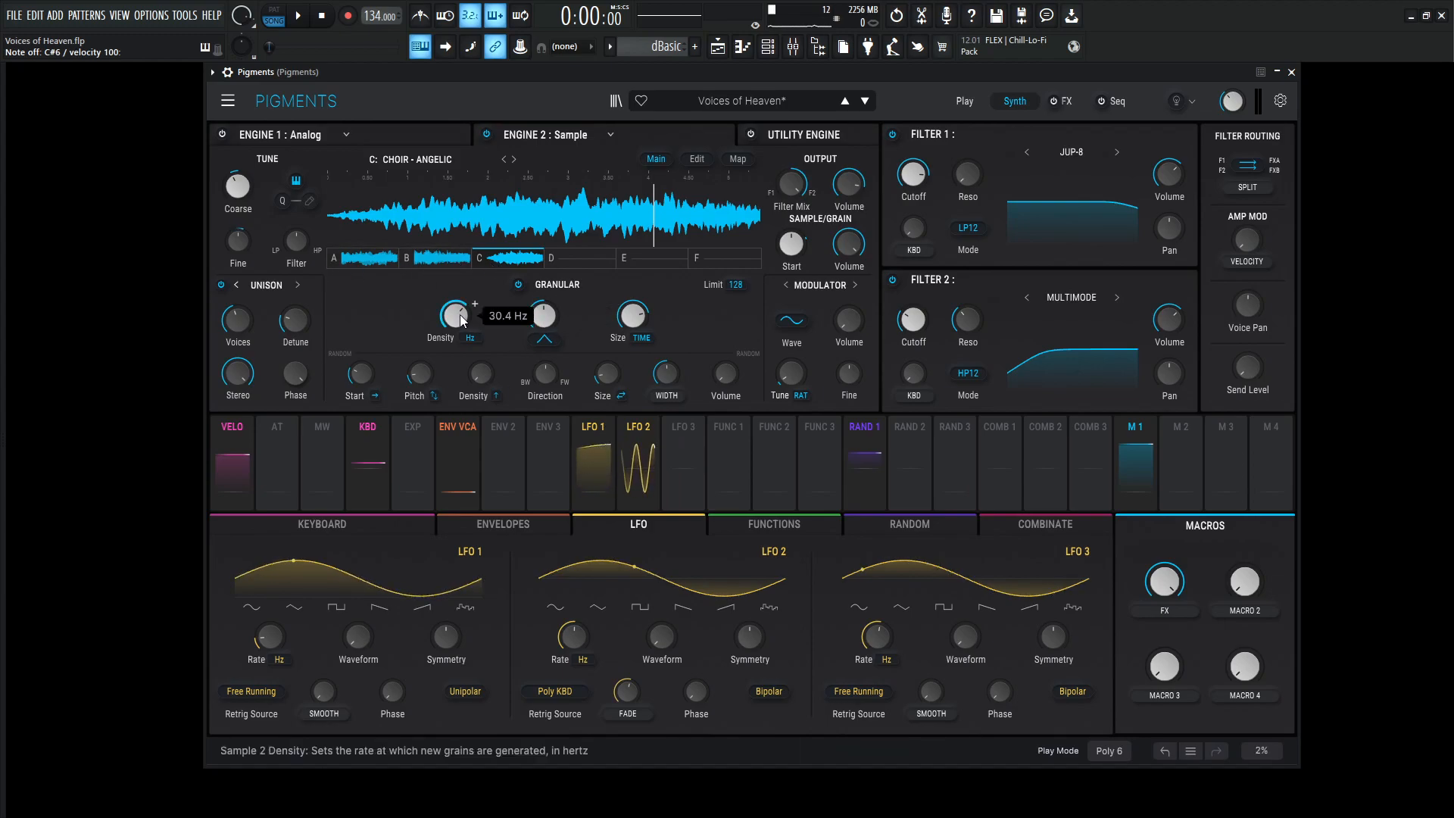
mouse_move(636, 320)
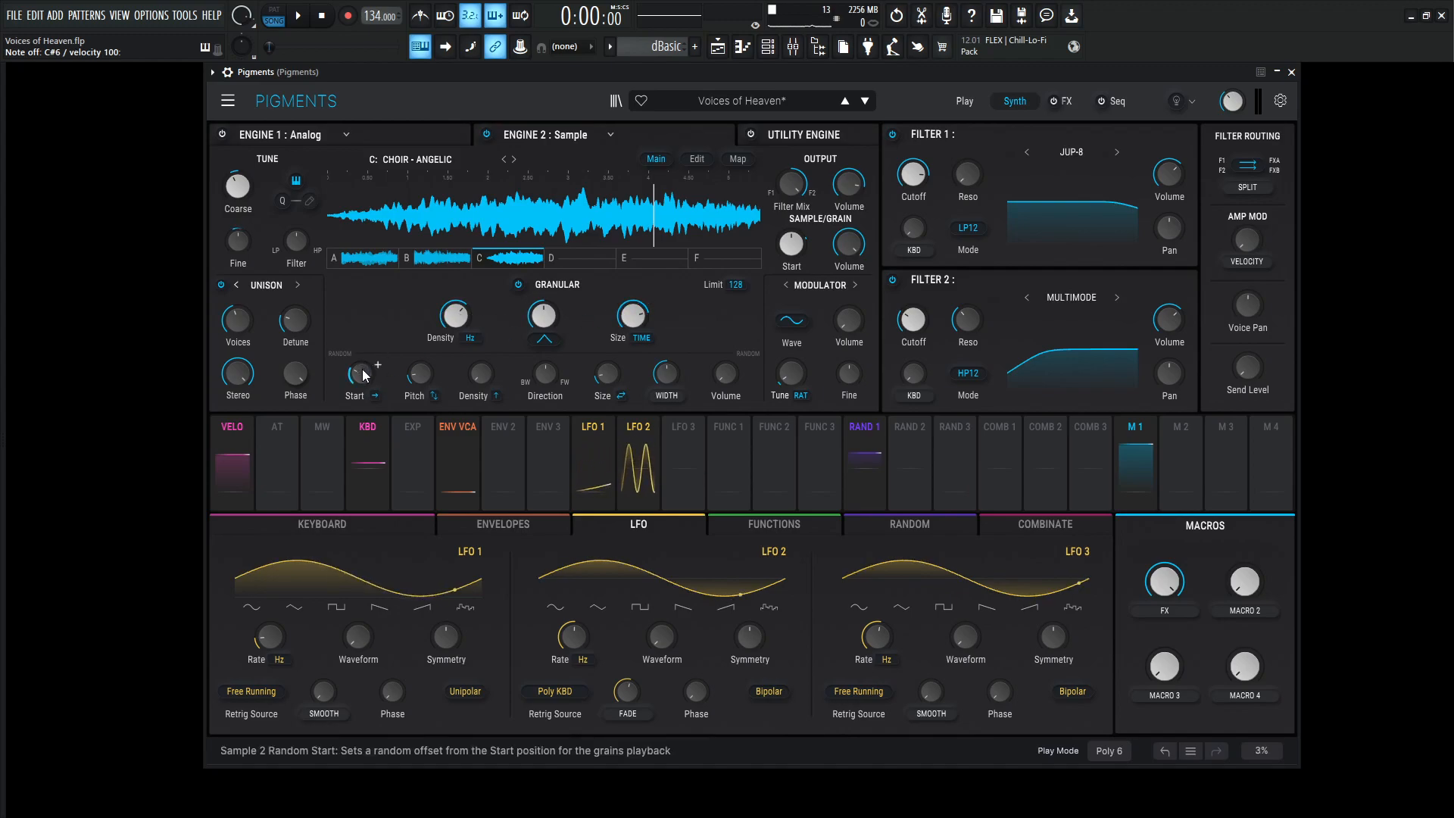
mouse_move(421, 374)
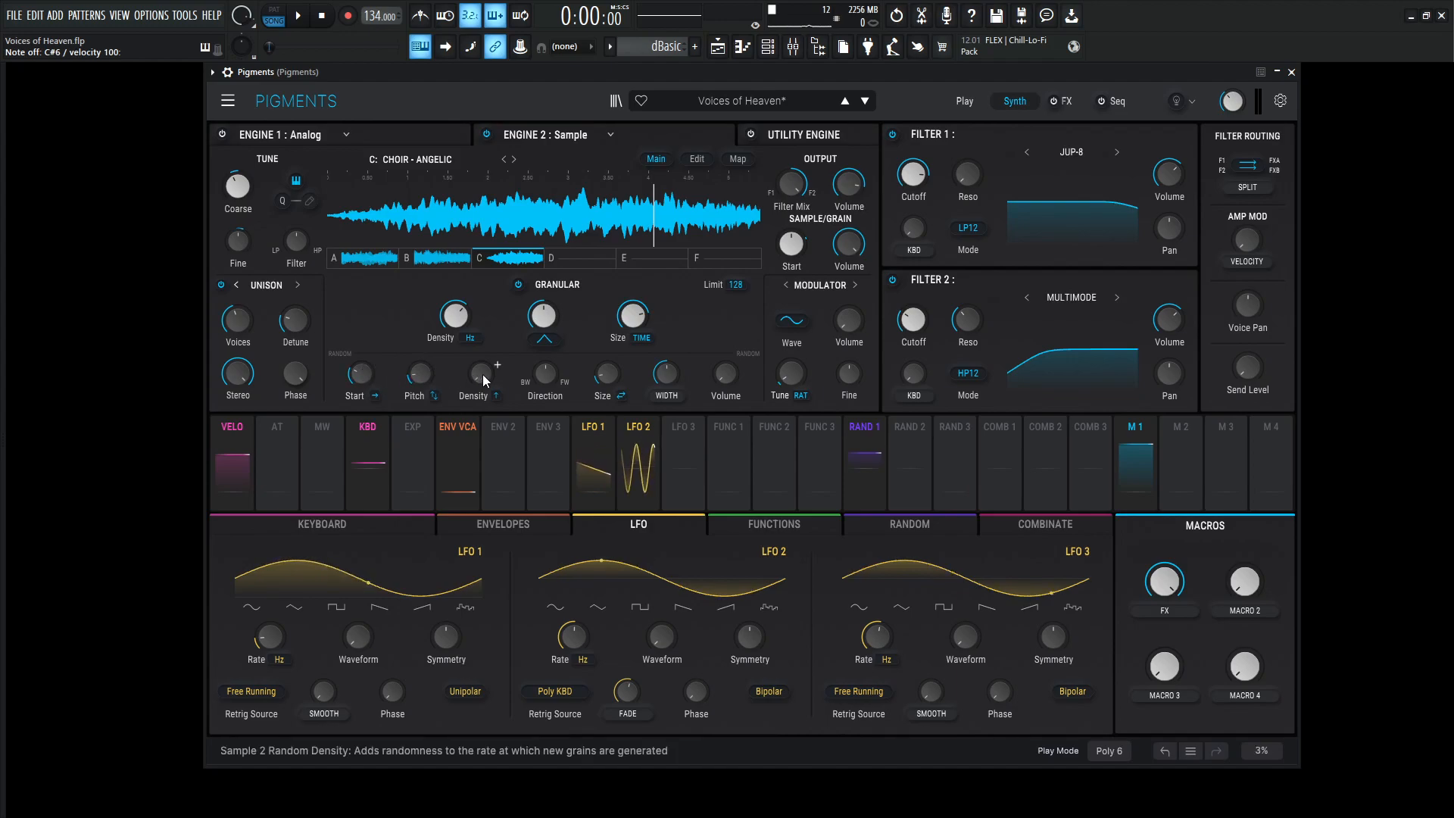
mouse_move(547, 377)
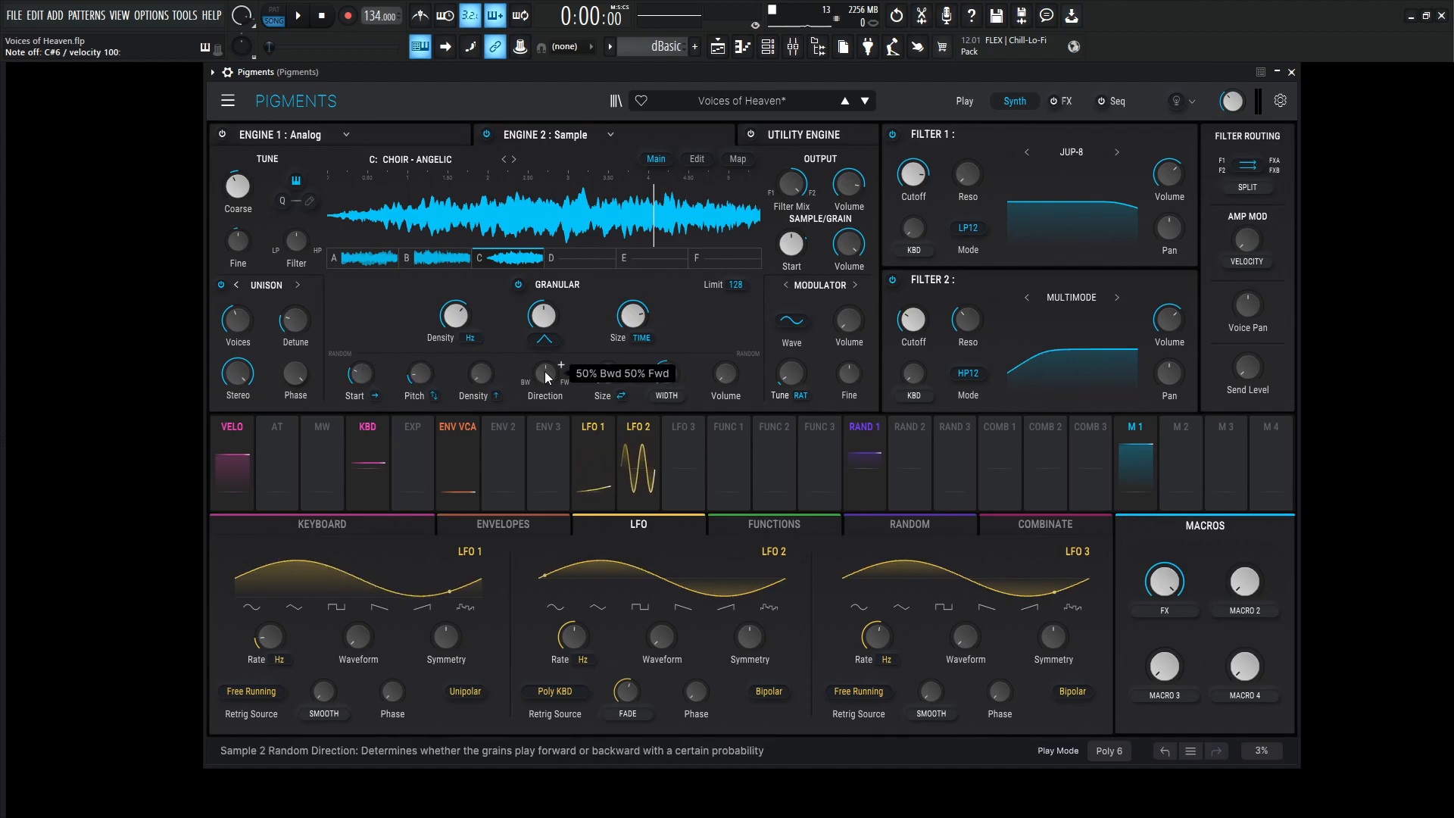
mouse_move(609, 377)
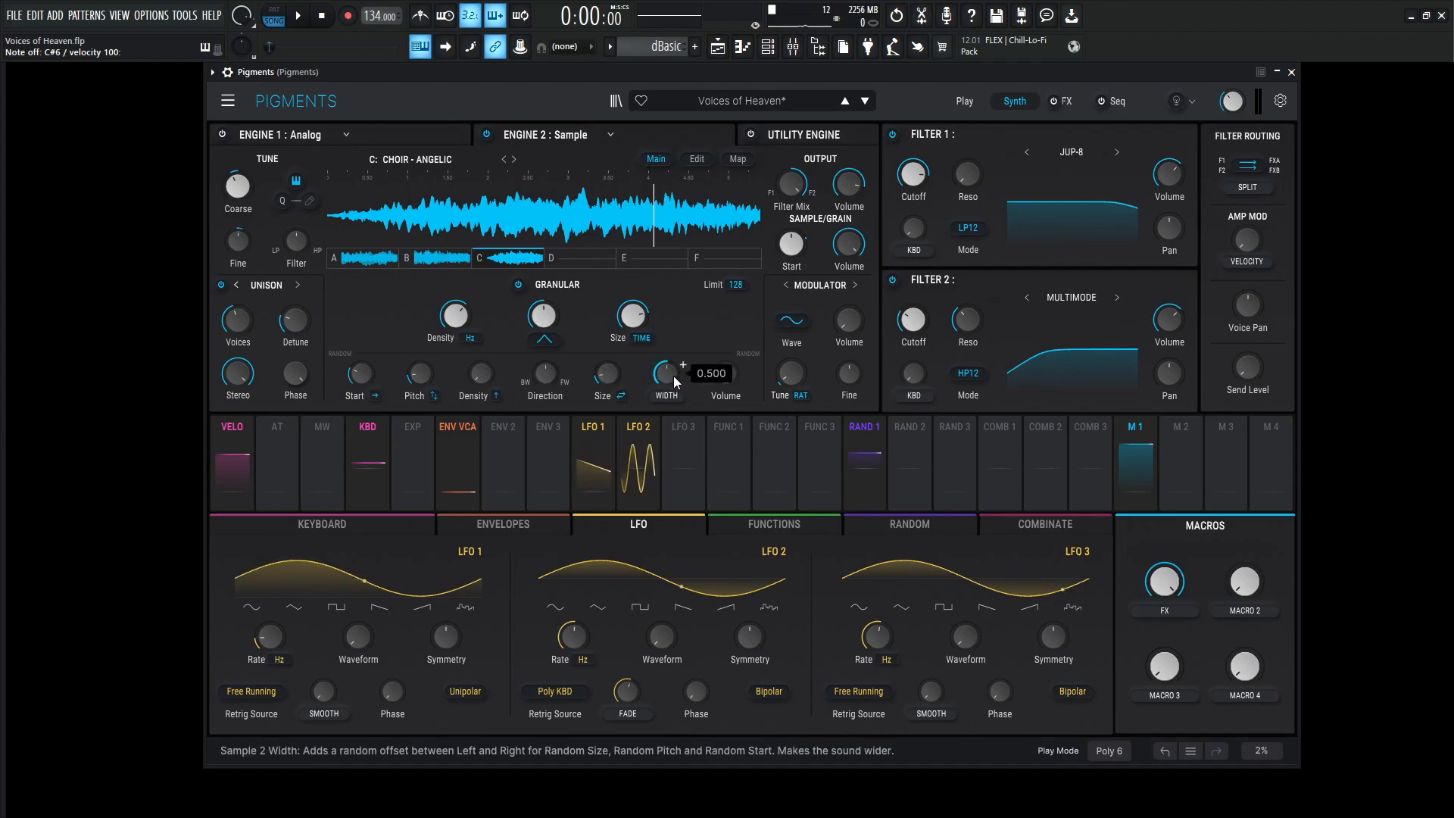
mouse_move(724, 373)
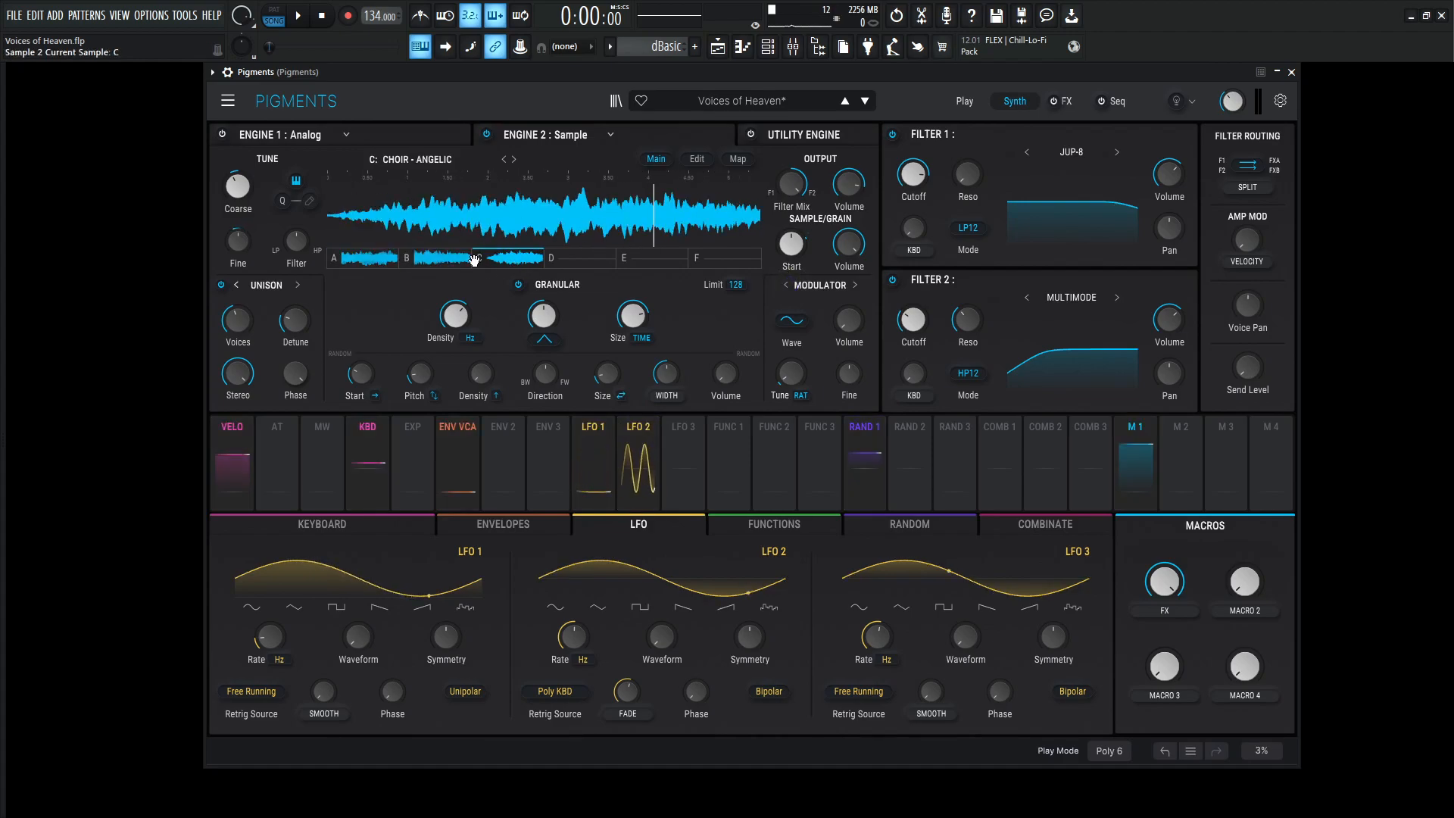
View the samples loaded in Engine 2's slots A and B, and return to slot C
click(377, 259)
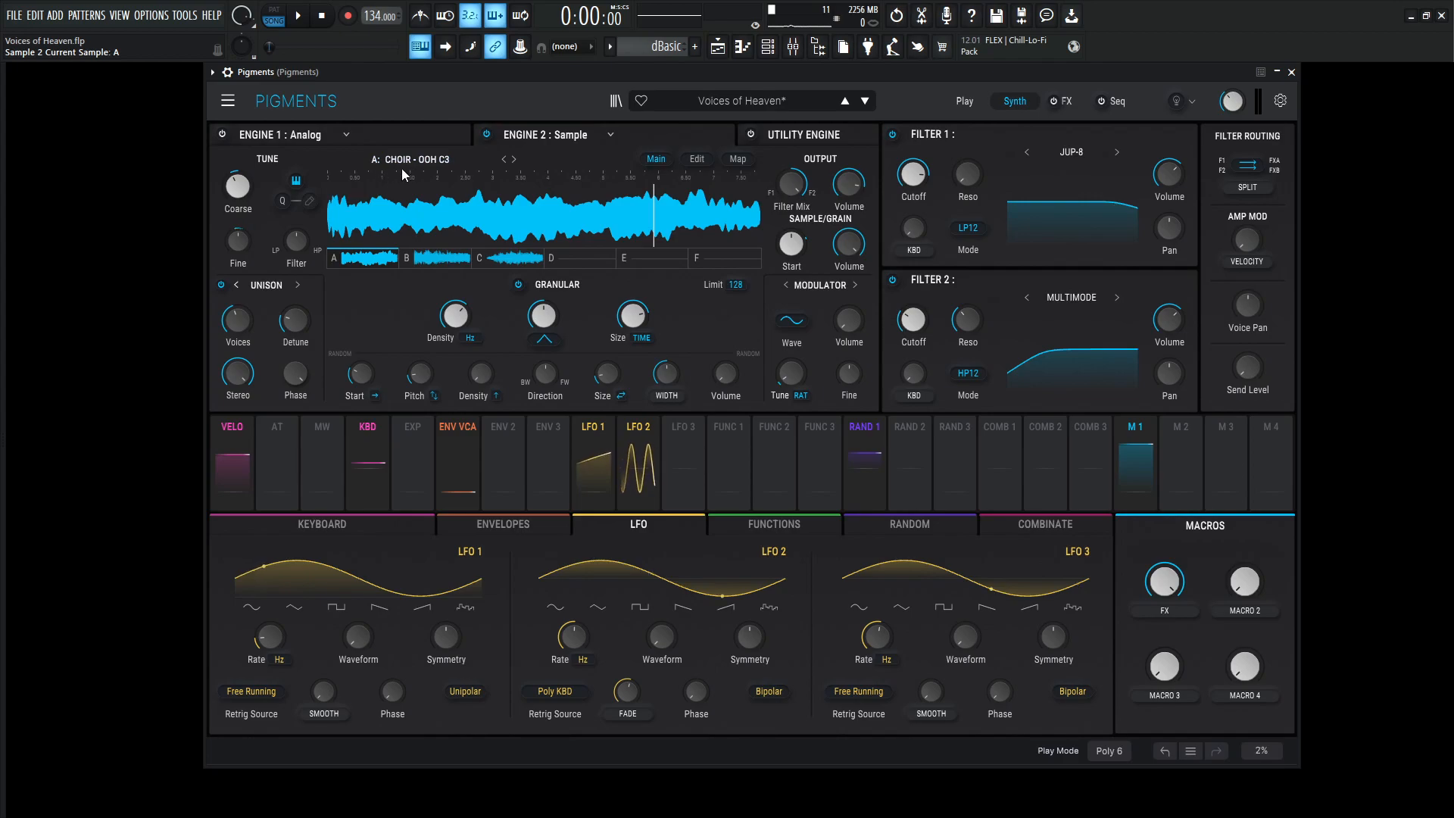
click(454, 259)
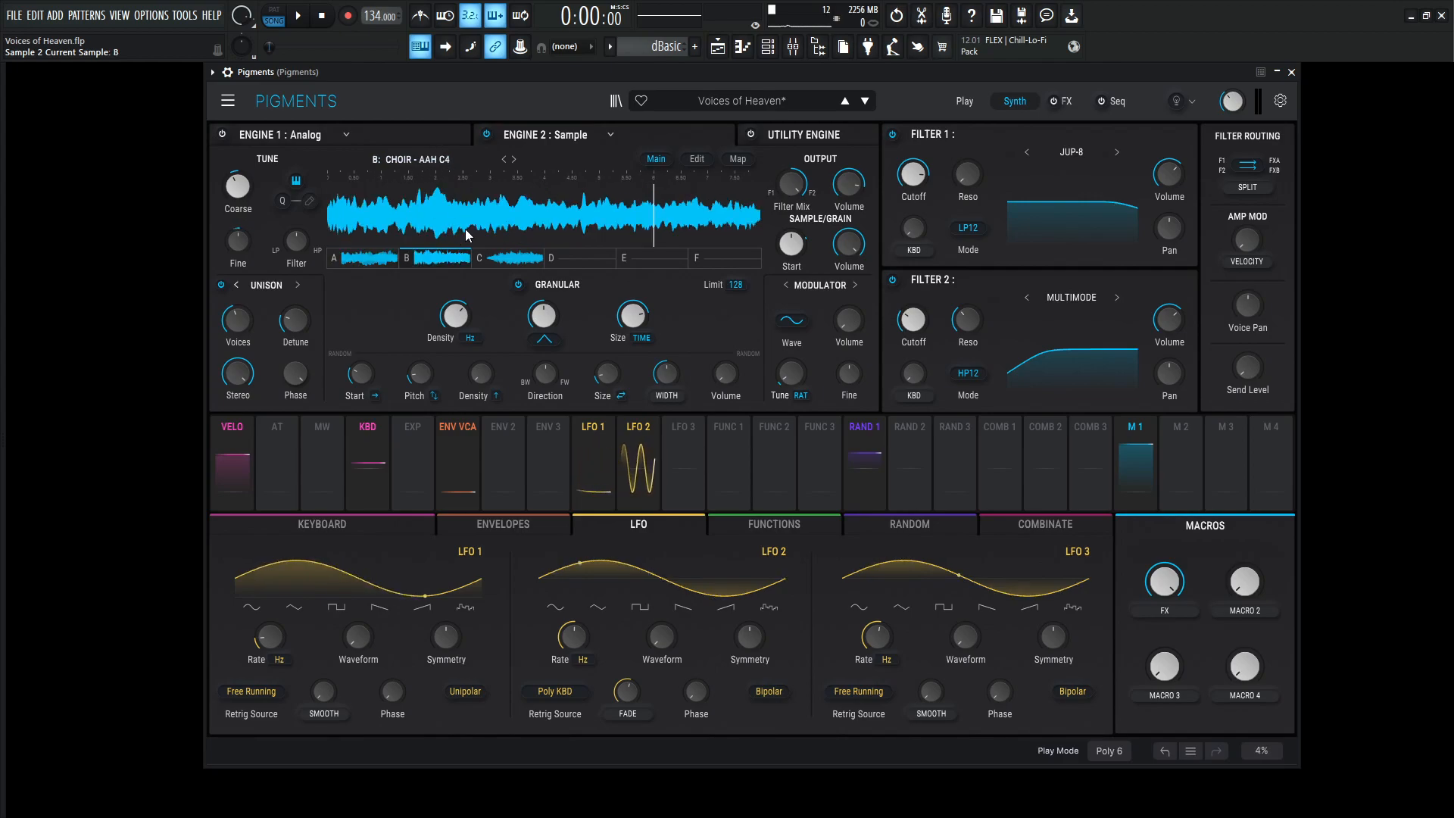
click(509, 261)
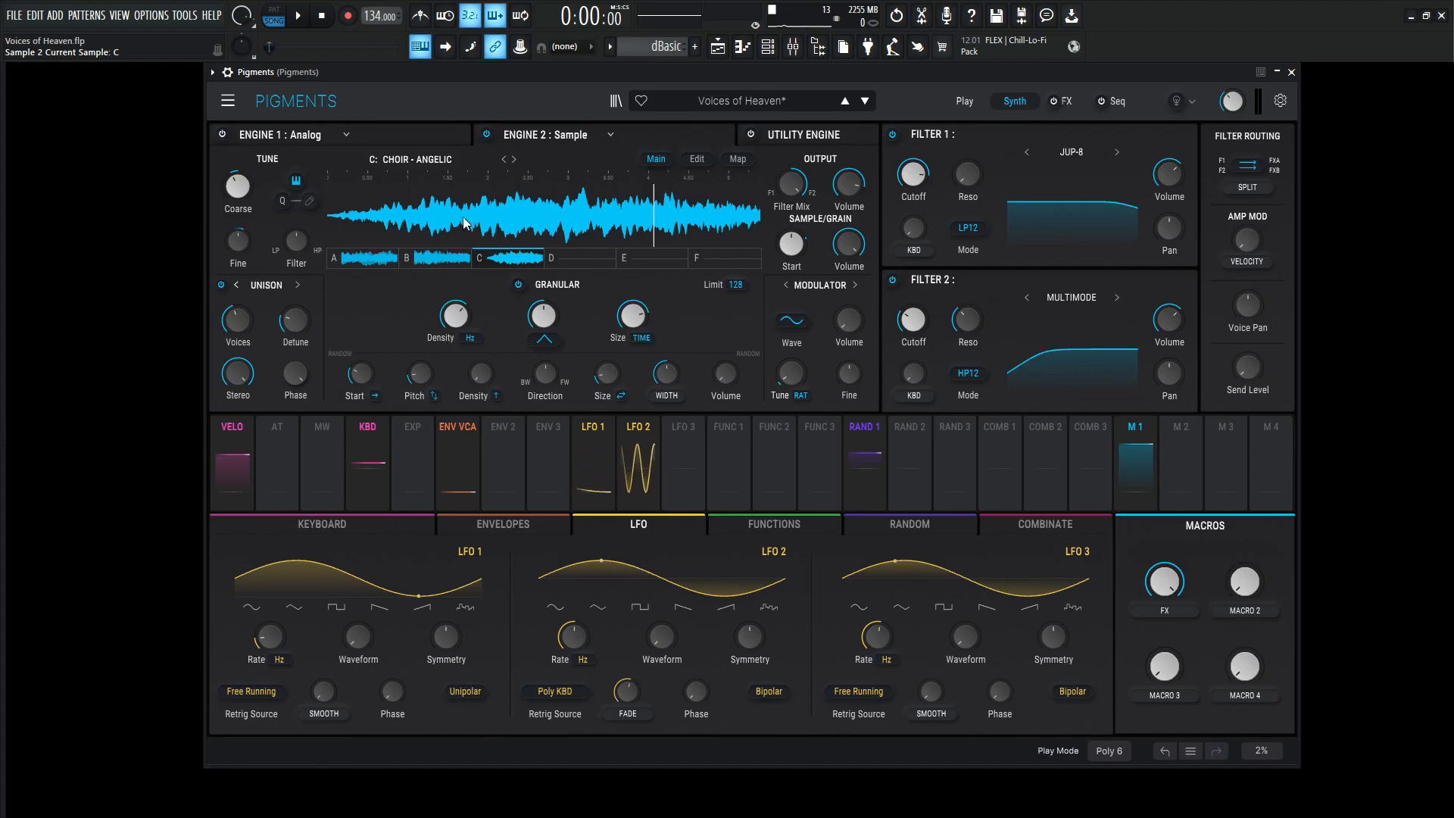
Browse slot C's sample list to the Vocal category and close it without changing the sample
click(426, 160)
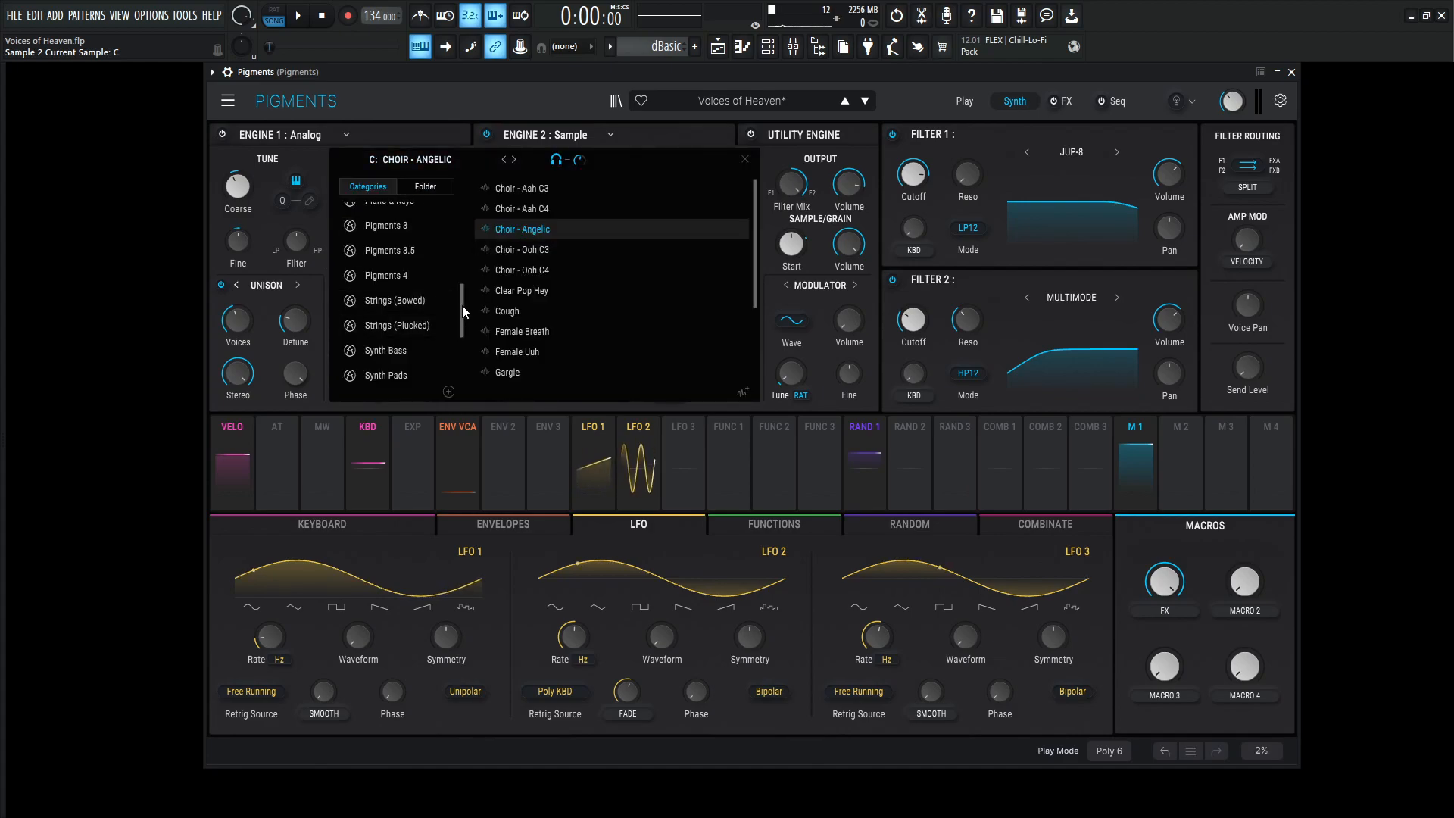
drag(462, 306, 463, 338)
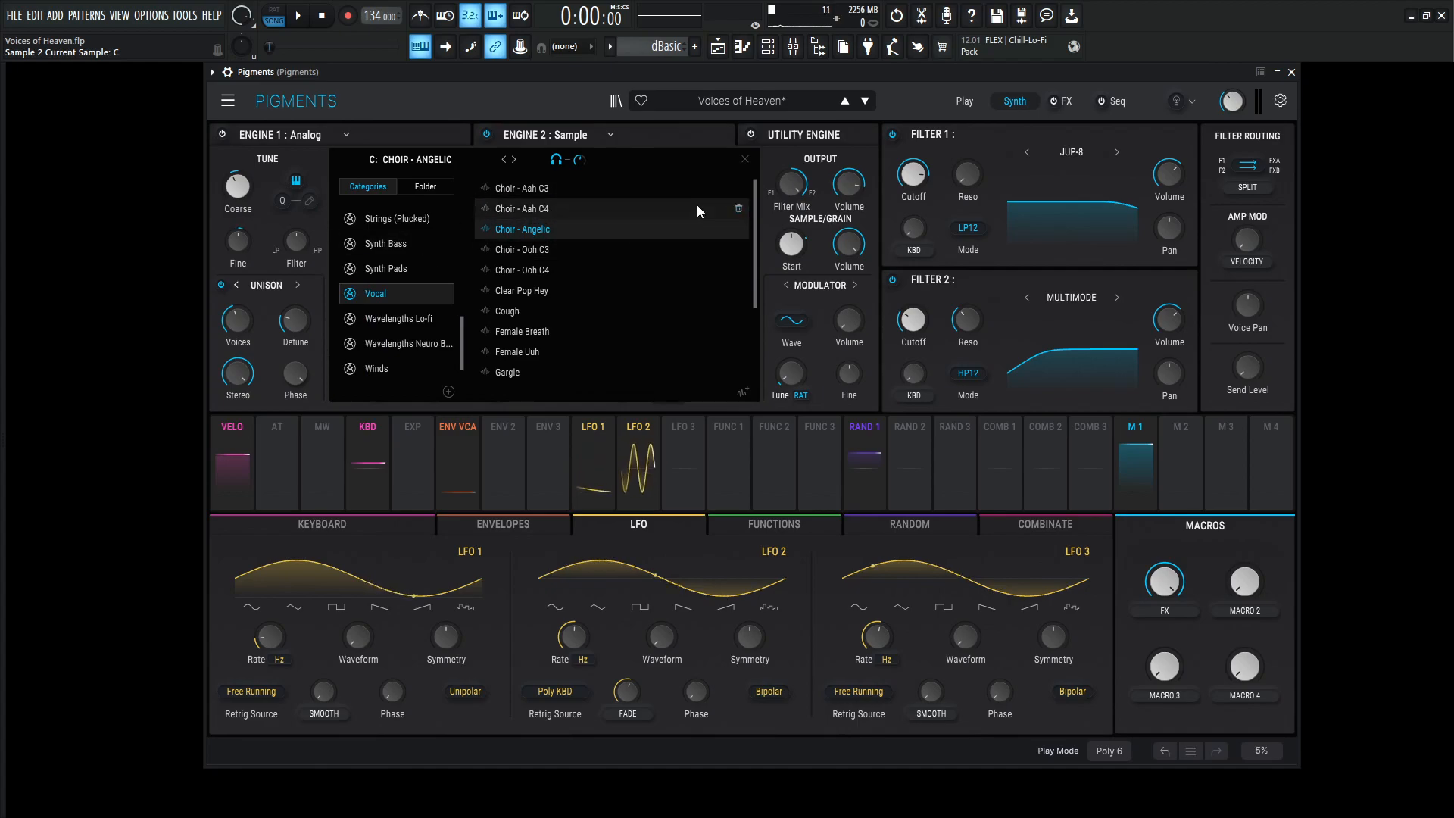
click(746, 160)
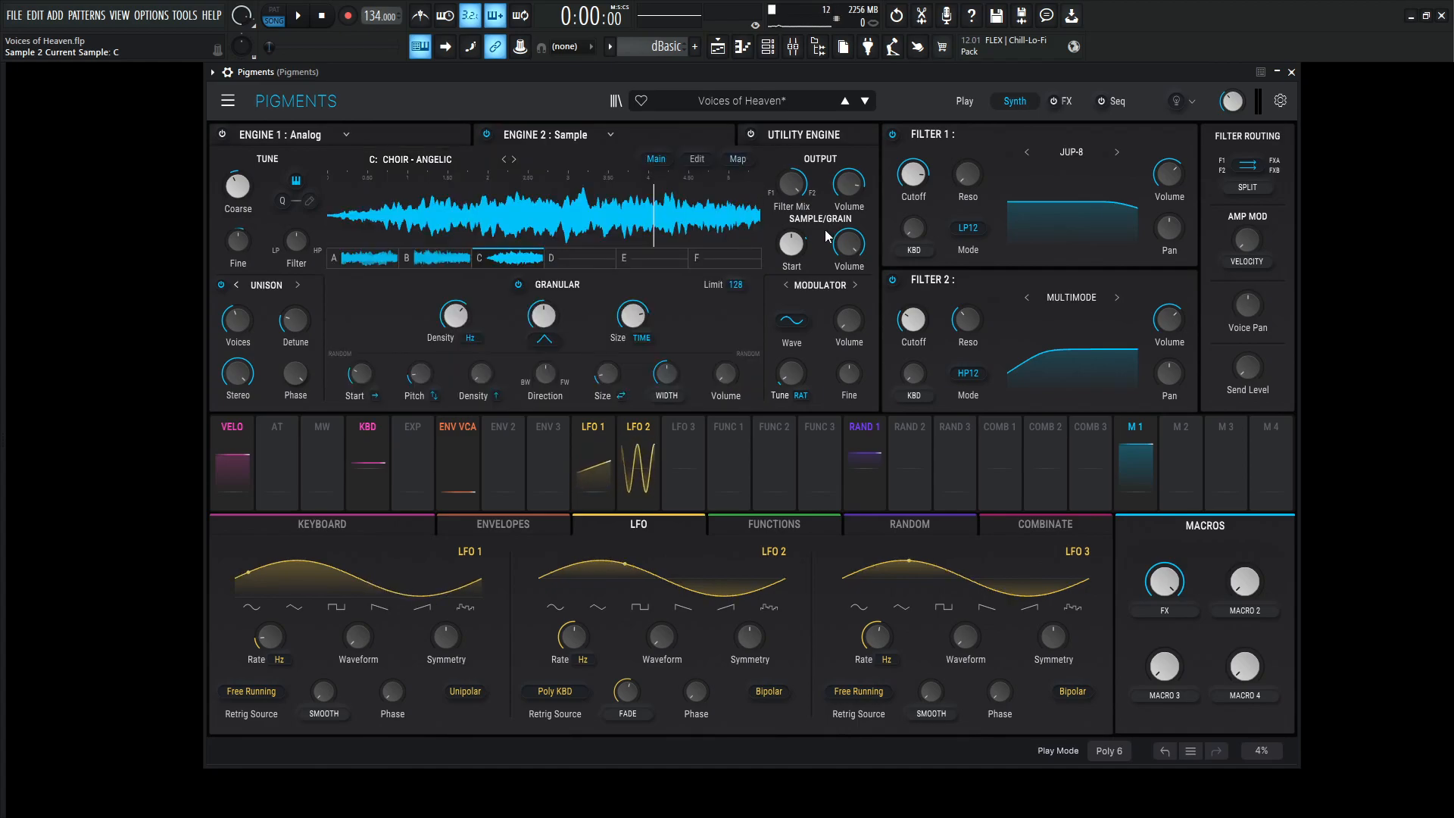
Examine the sample start position with its Random 1 modulation amount, and show the random modulators
mouse_move(791, 253)
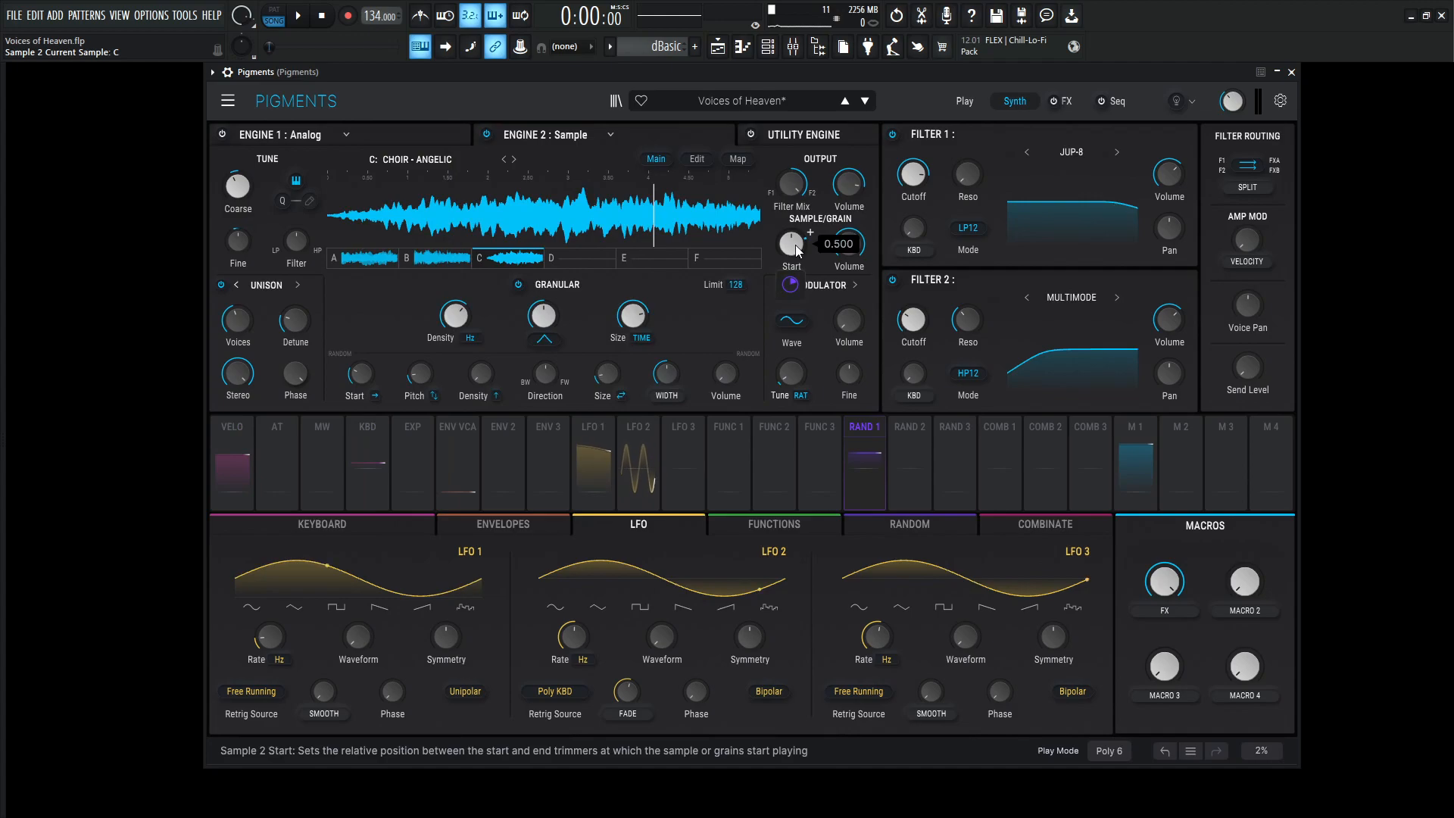
mouse_move(791, 287)
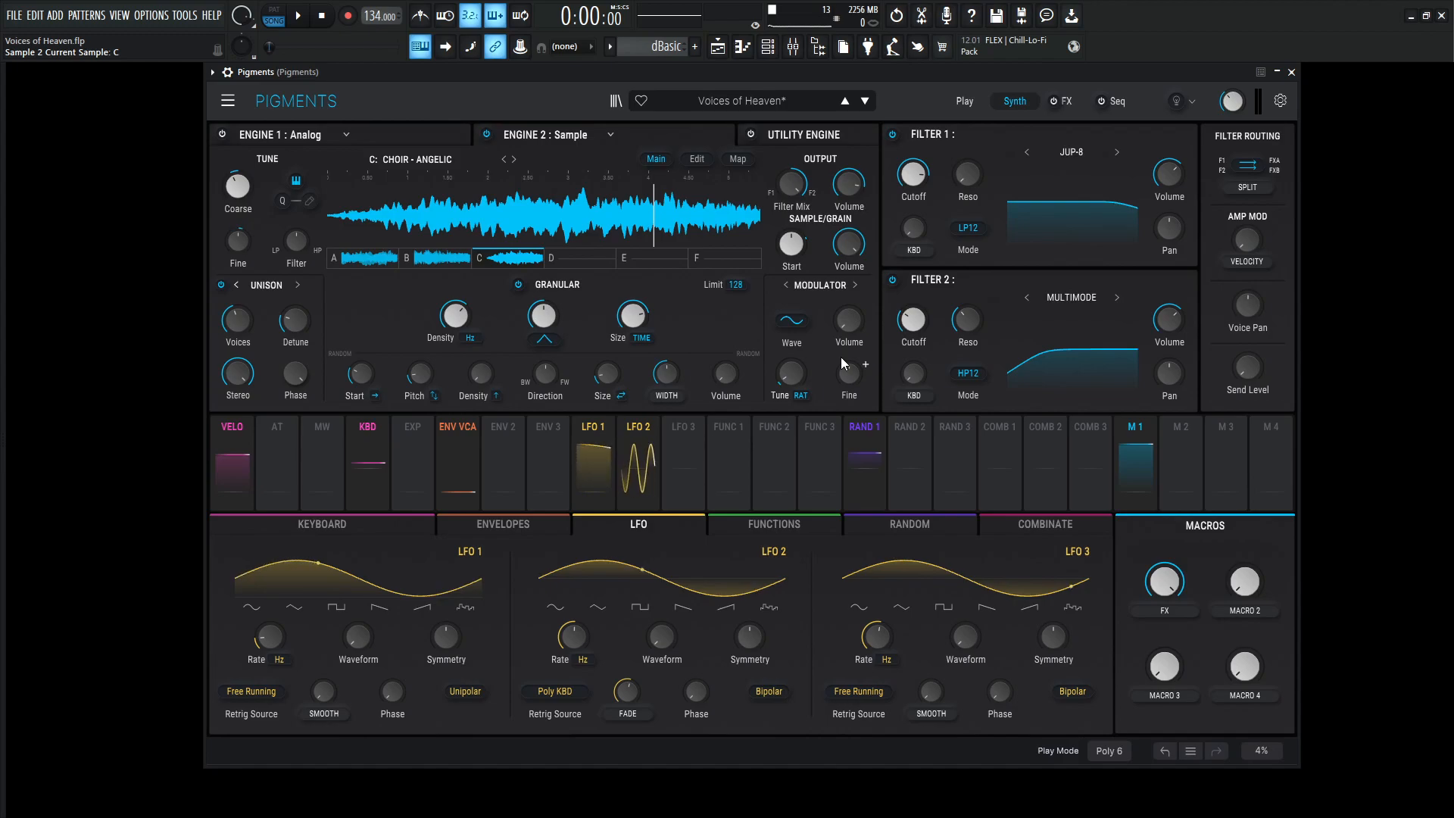
click(921, 525)
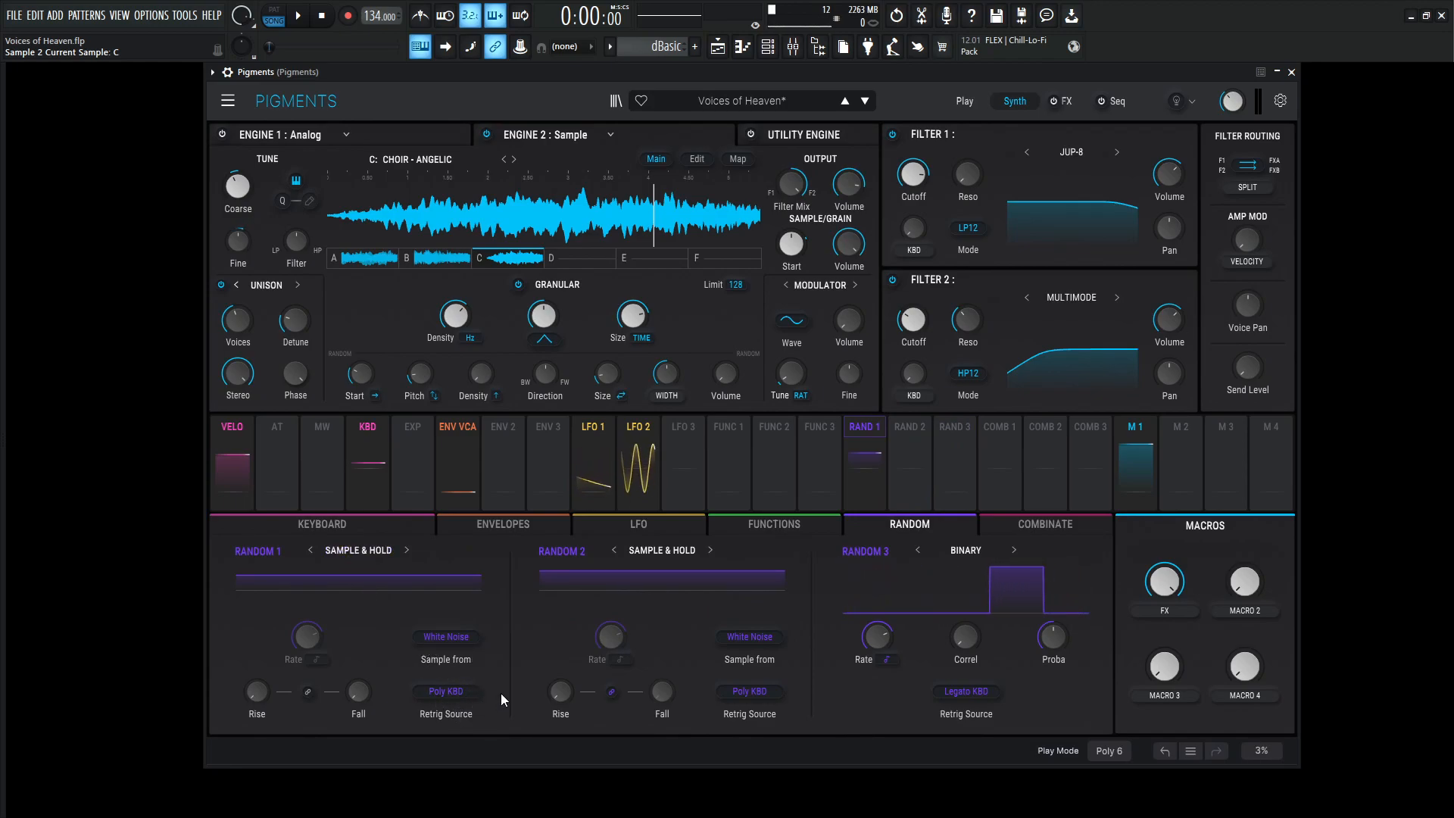
Play A5 repeatedly to hear Random 1 shift Engine 2's sample start position
key(n)
key(n)
key(n)
key(n)
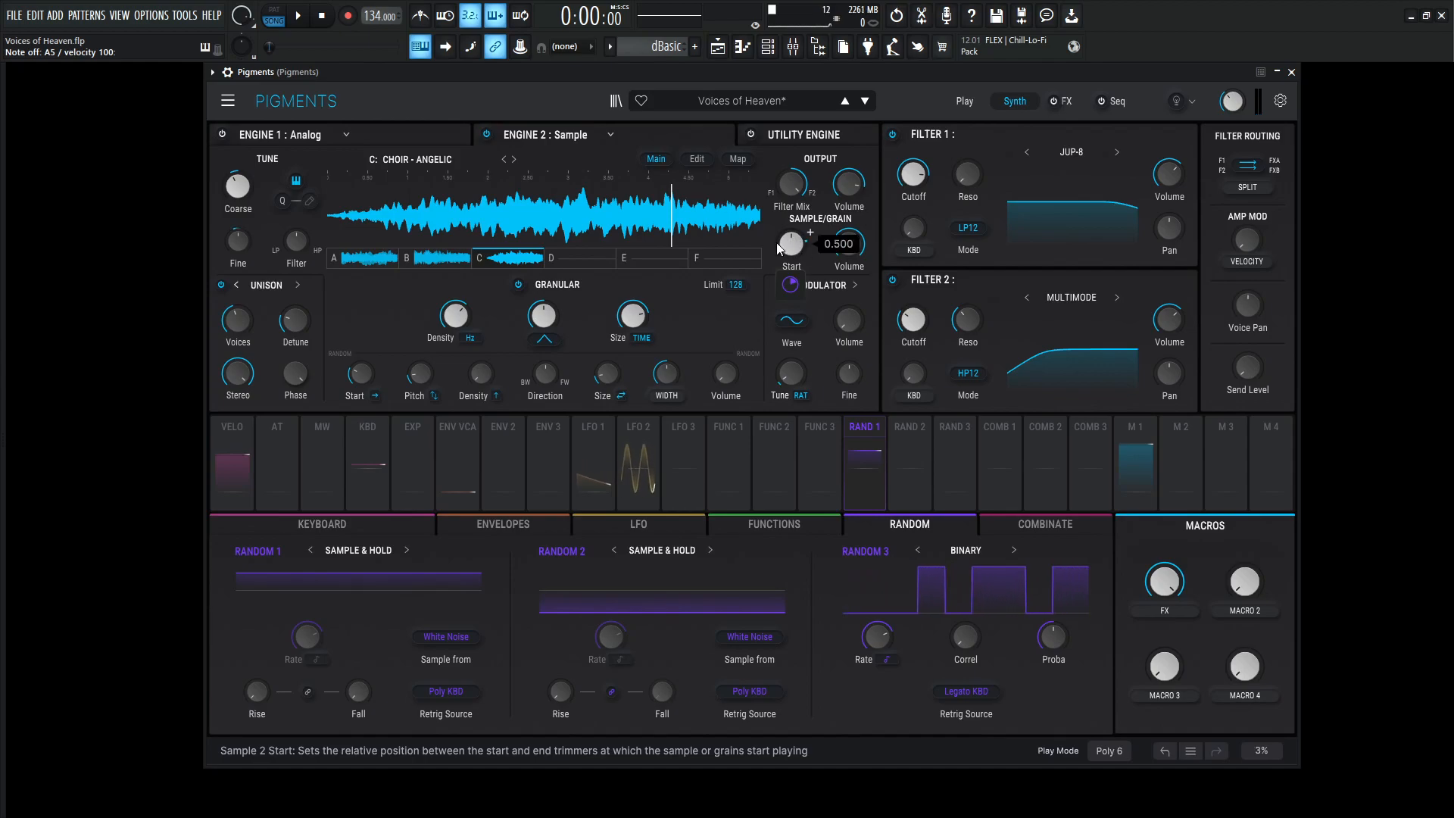
key(n)
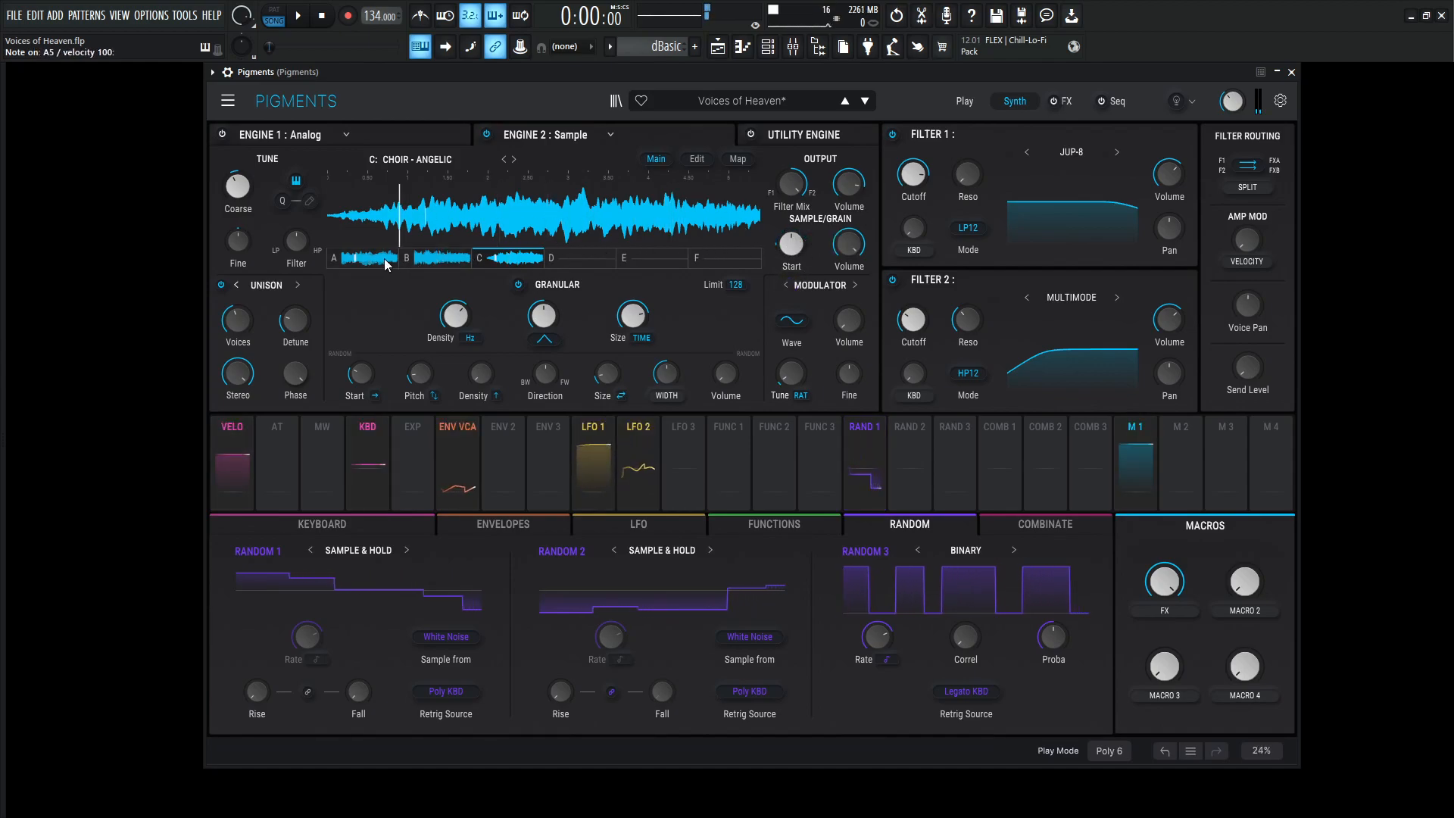
View slots B and C while playing D5, check slot C's edit settings, and return to the engine's main settings
click(428, 259)
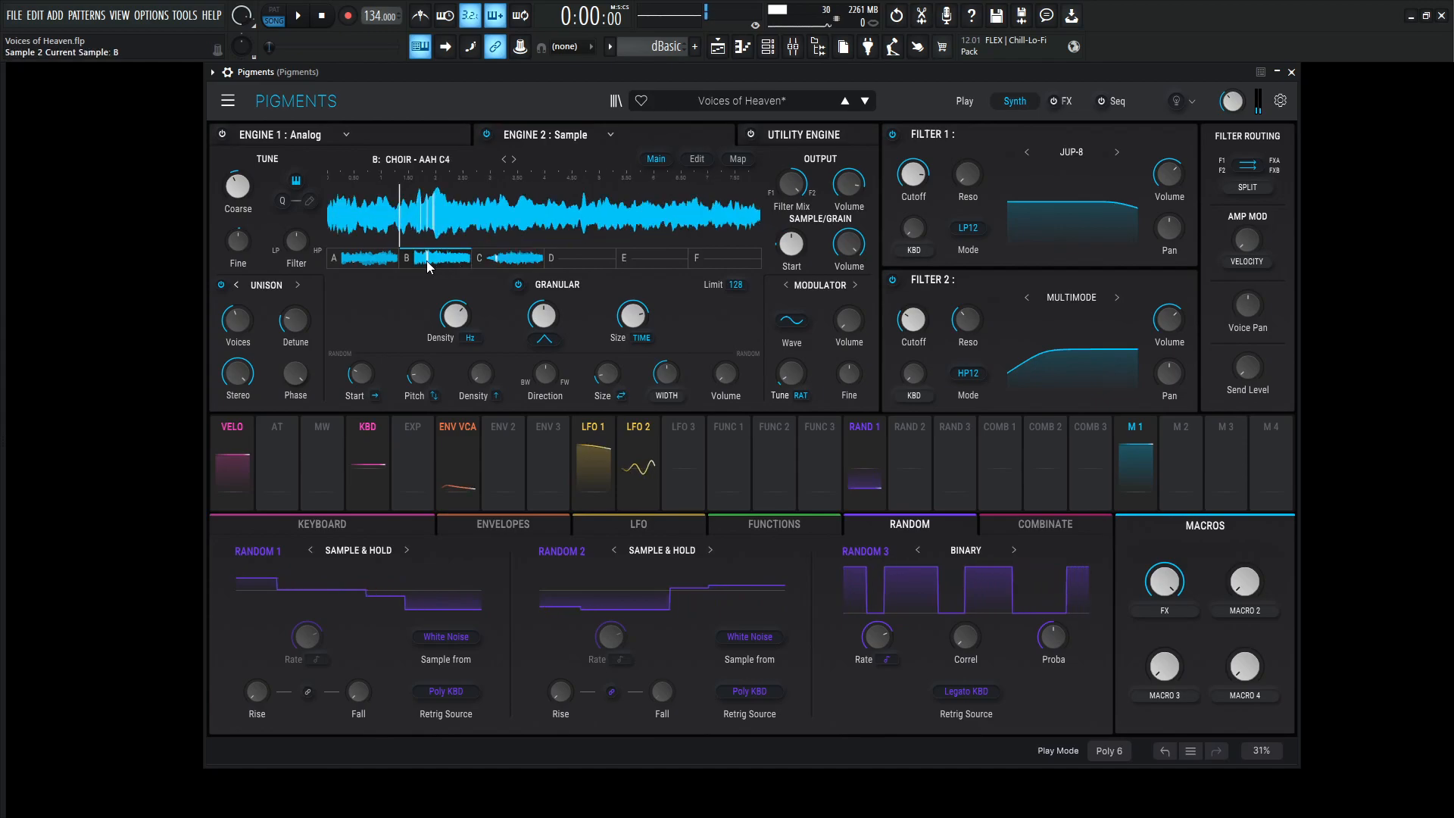
click(505, 259)
key(v)
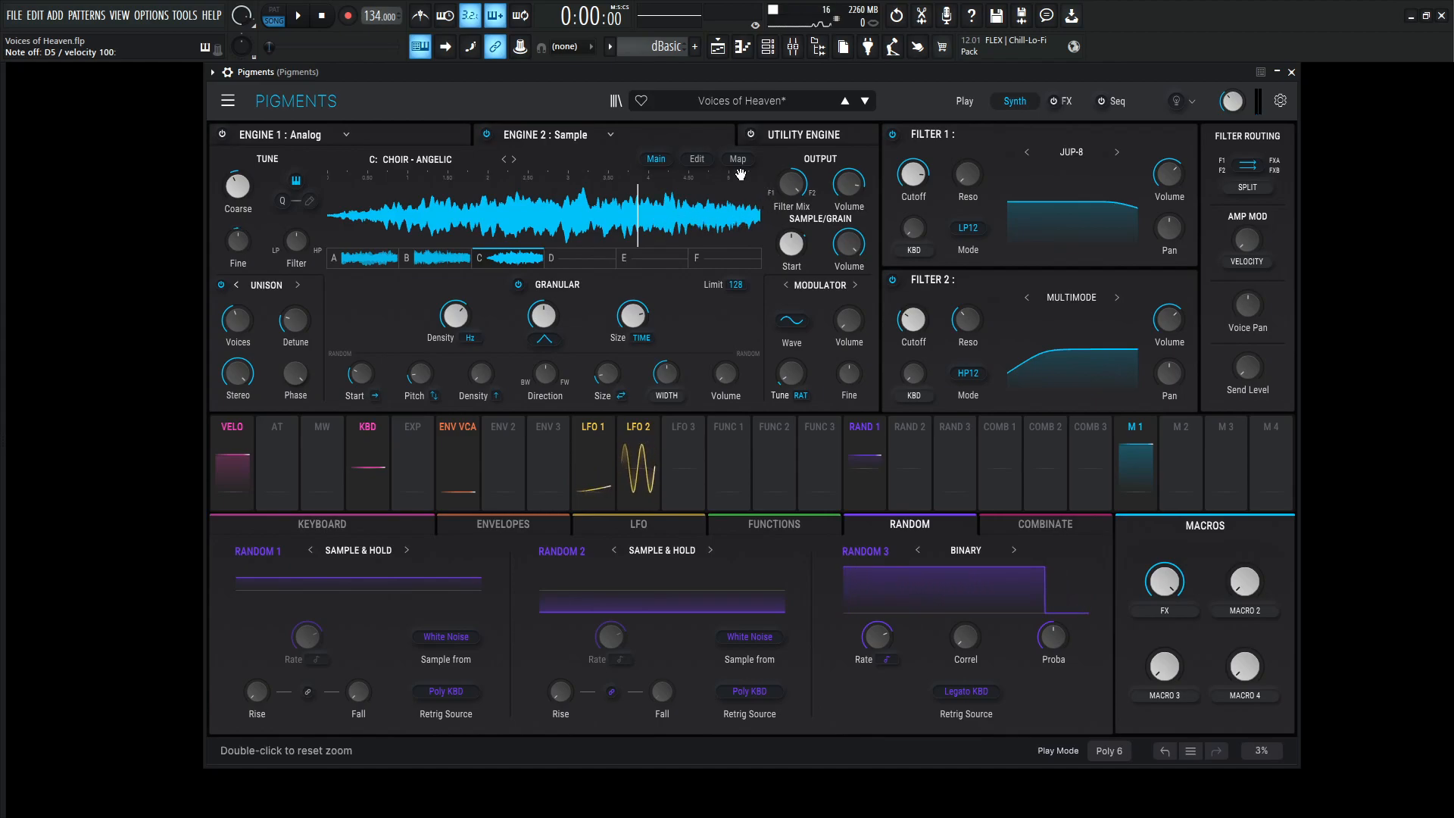
click(698, 160)
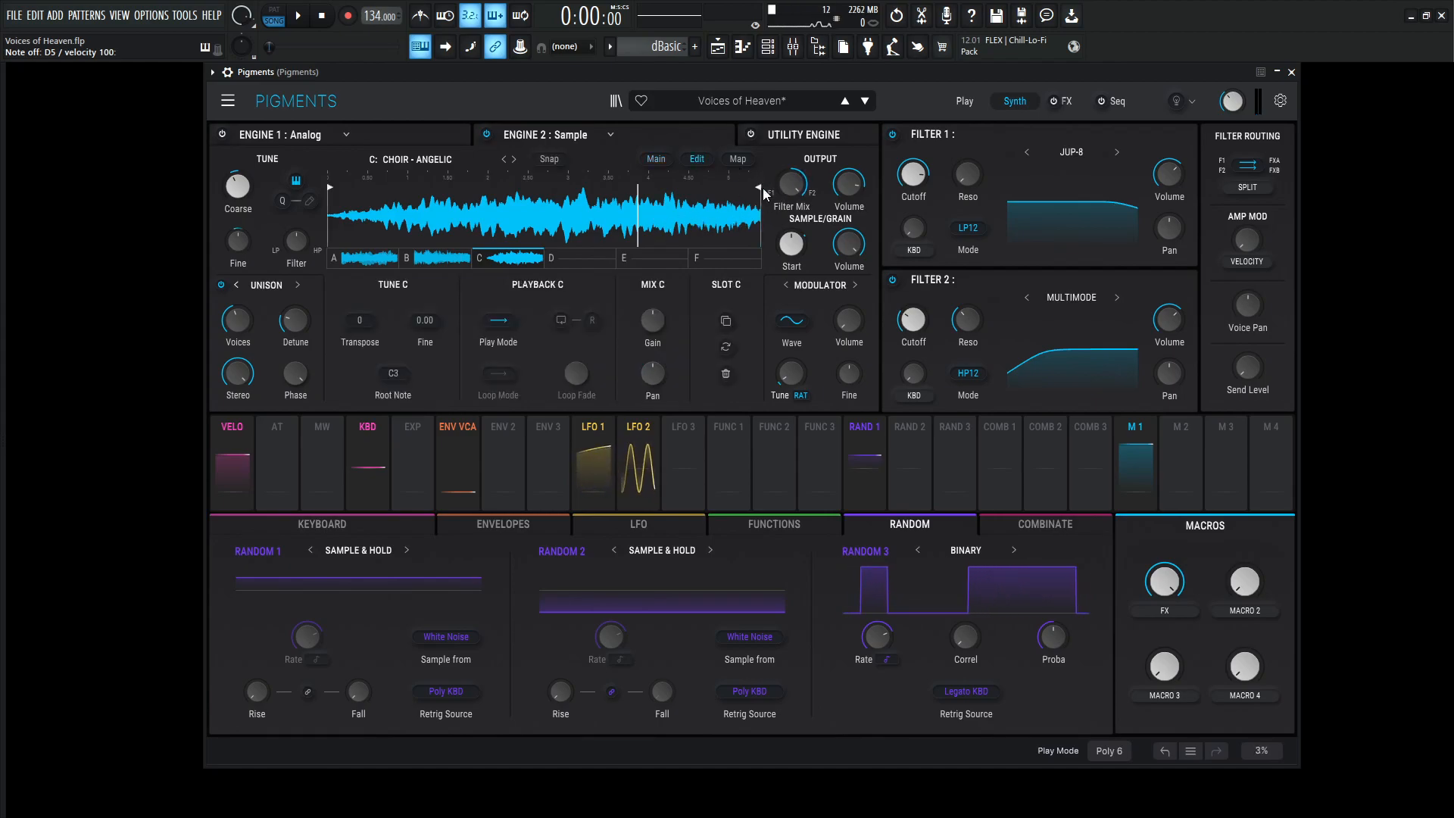
click(662, 164)
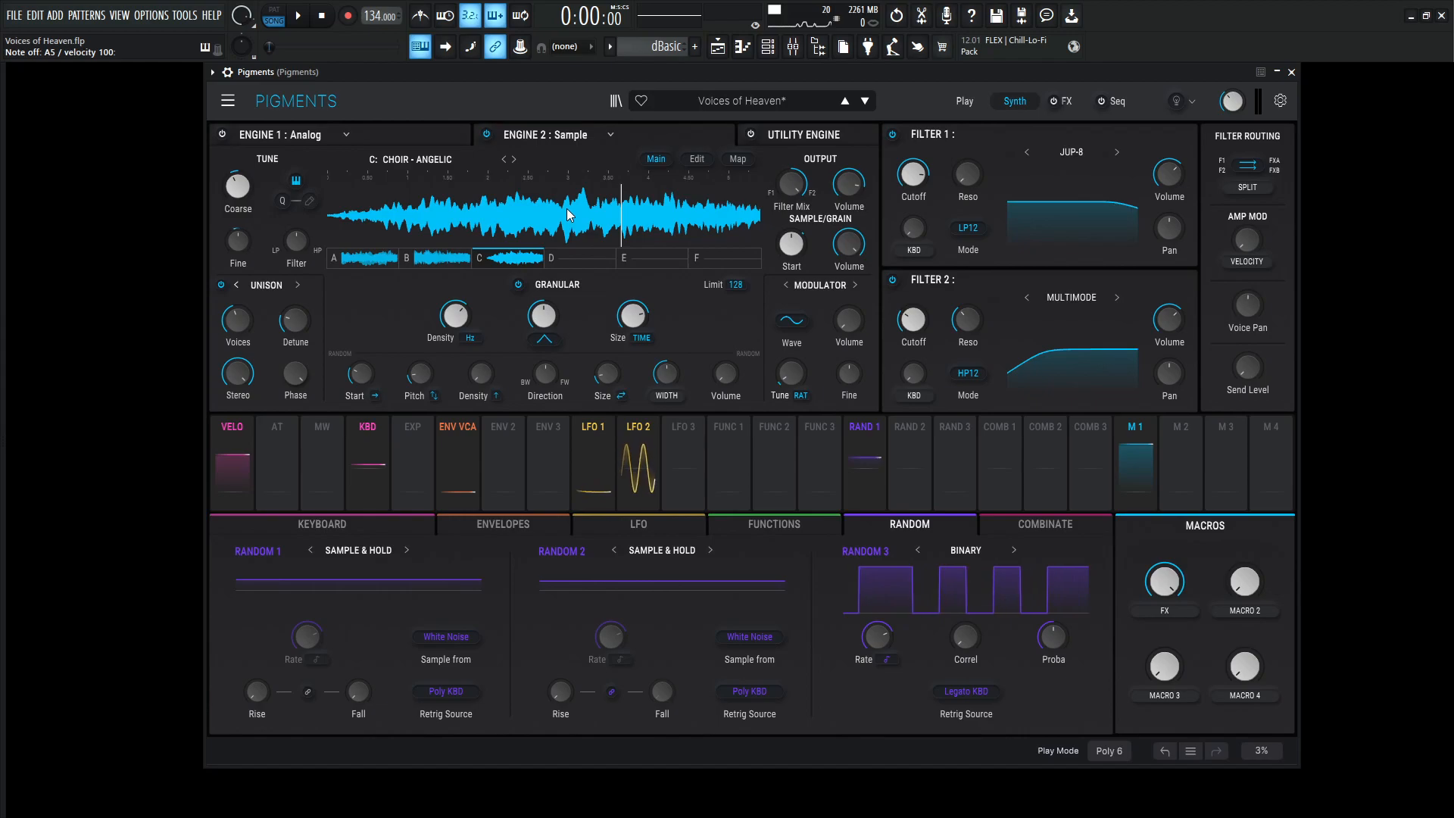
Show Engine 2's sample map with its Random mode and play D4 and further notes to hear the samples alternate
click(738, 159)
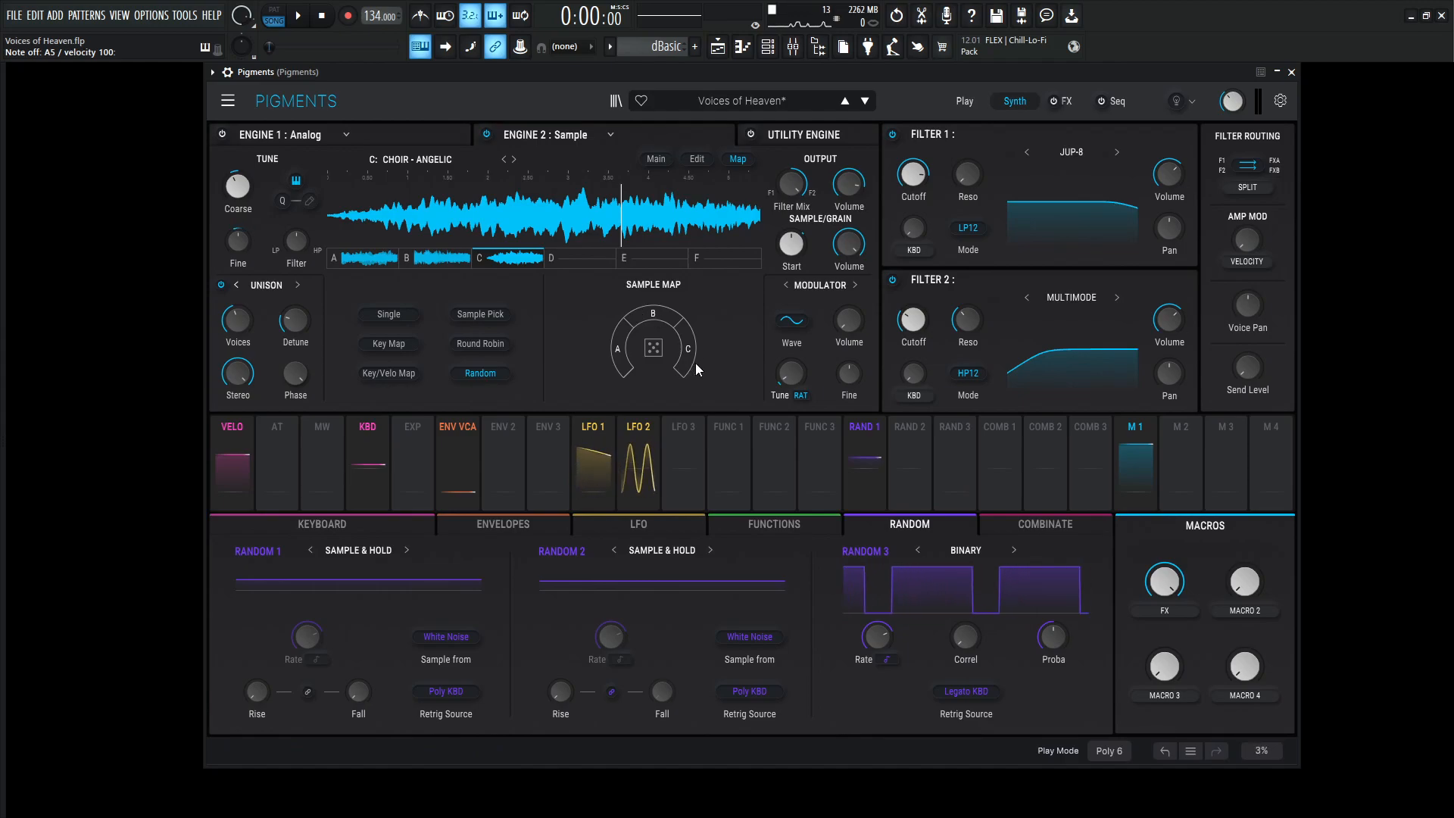
key(x)
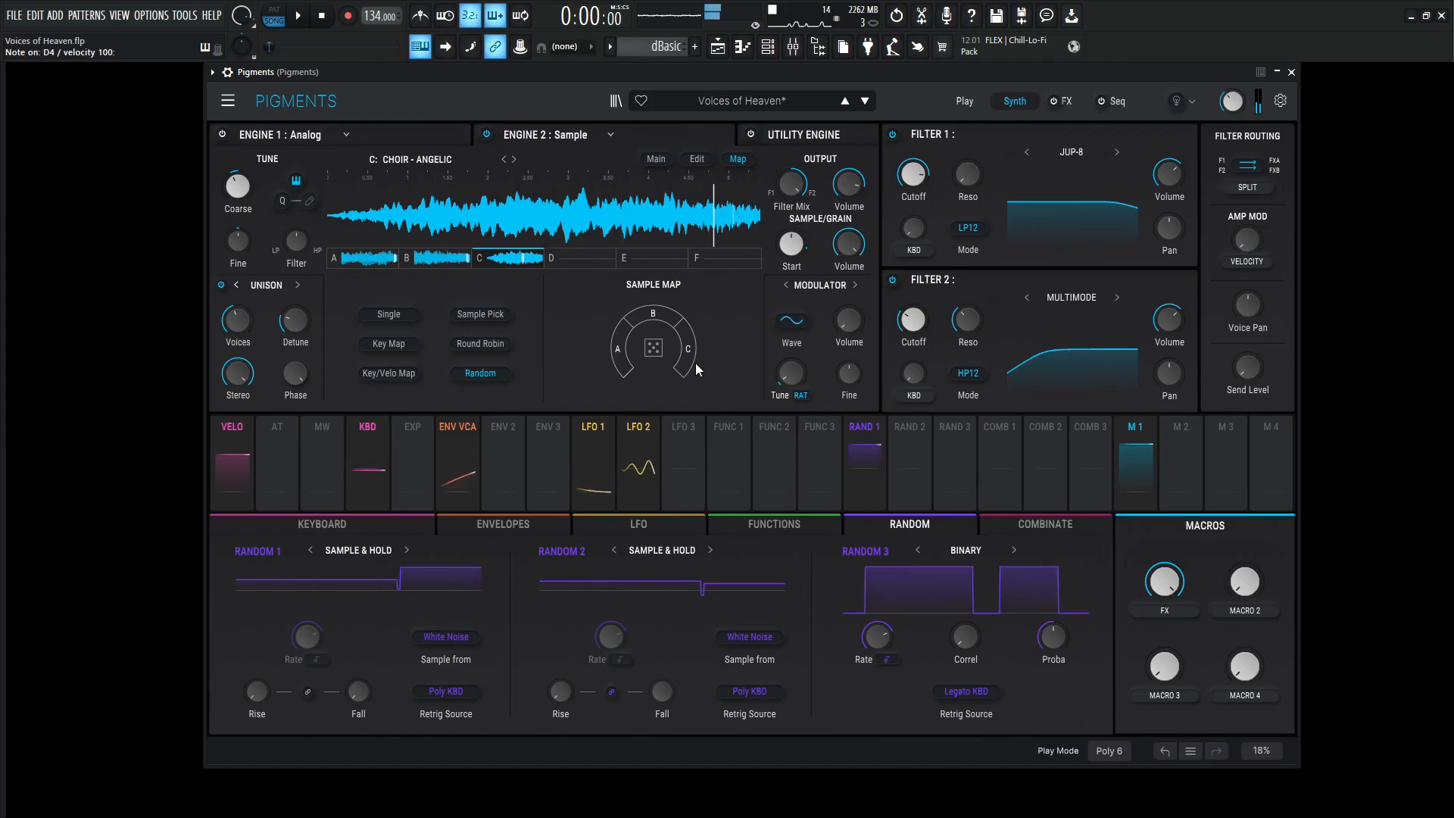
key(n)
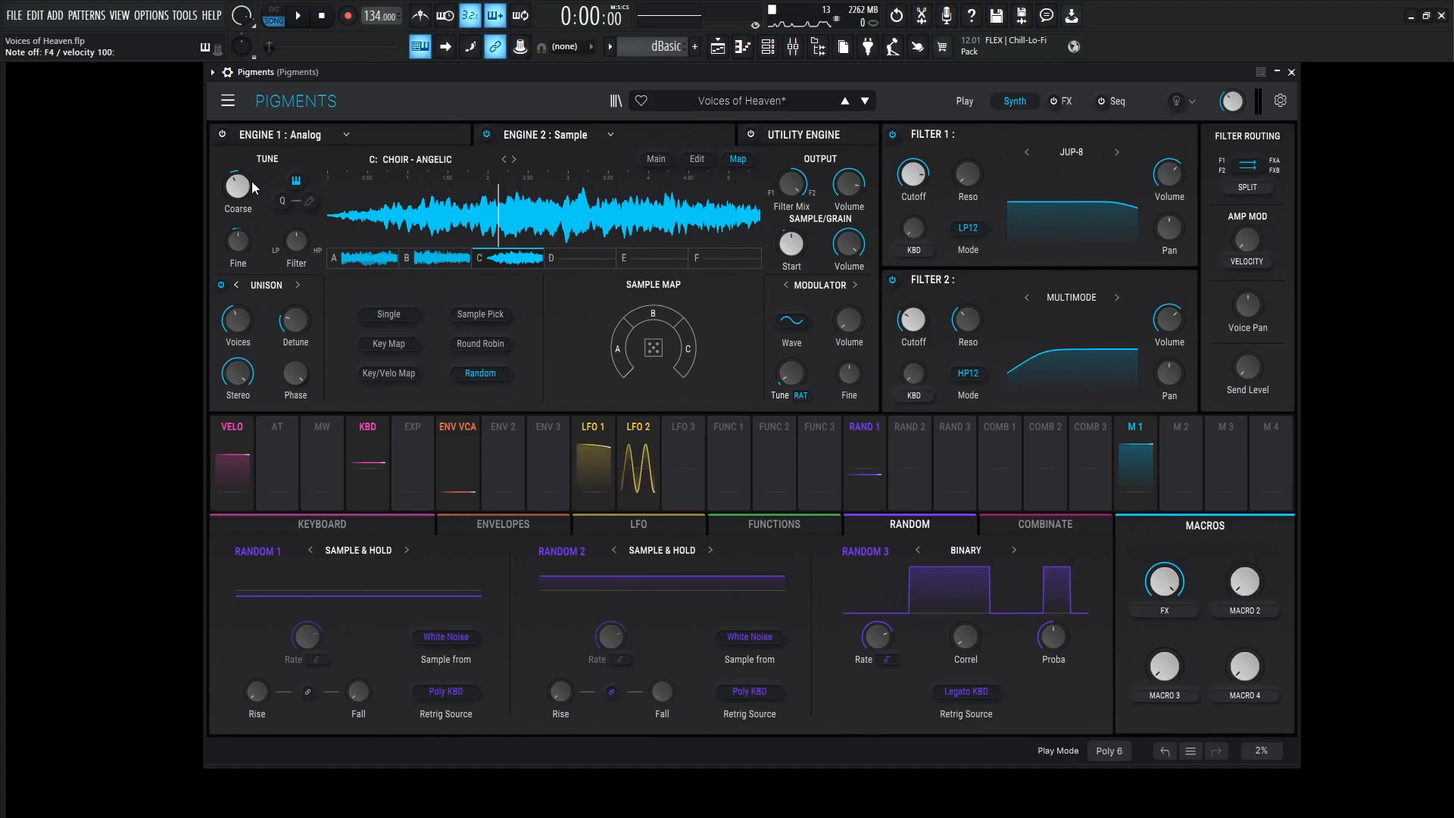
Check Engine 2's coarse tuning and view the choir samples in slots A, B and C
mouse_move(248, 190)
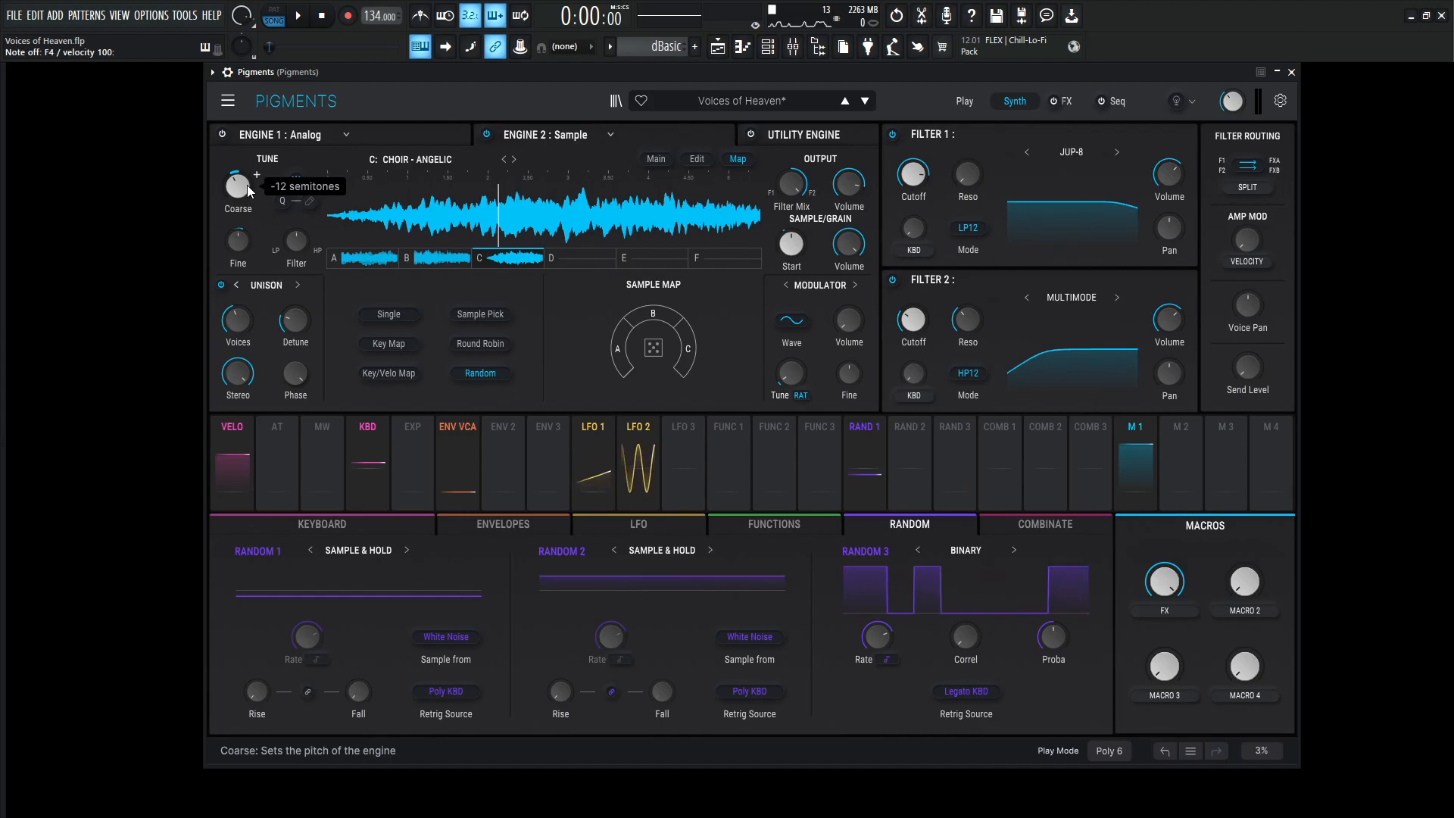
click(362, 256)
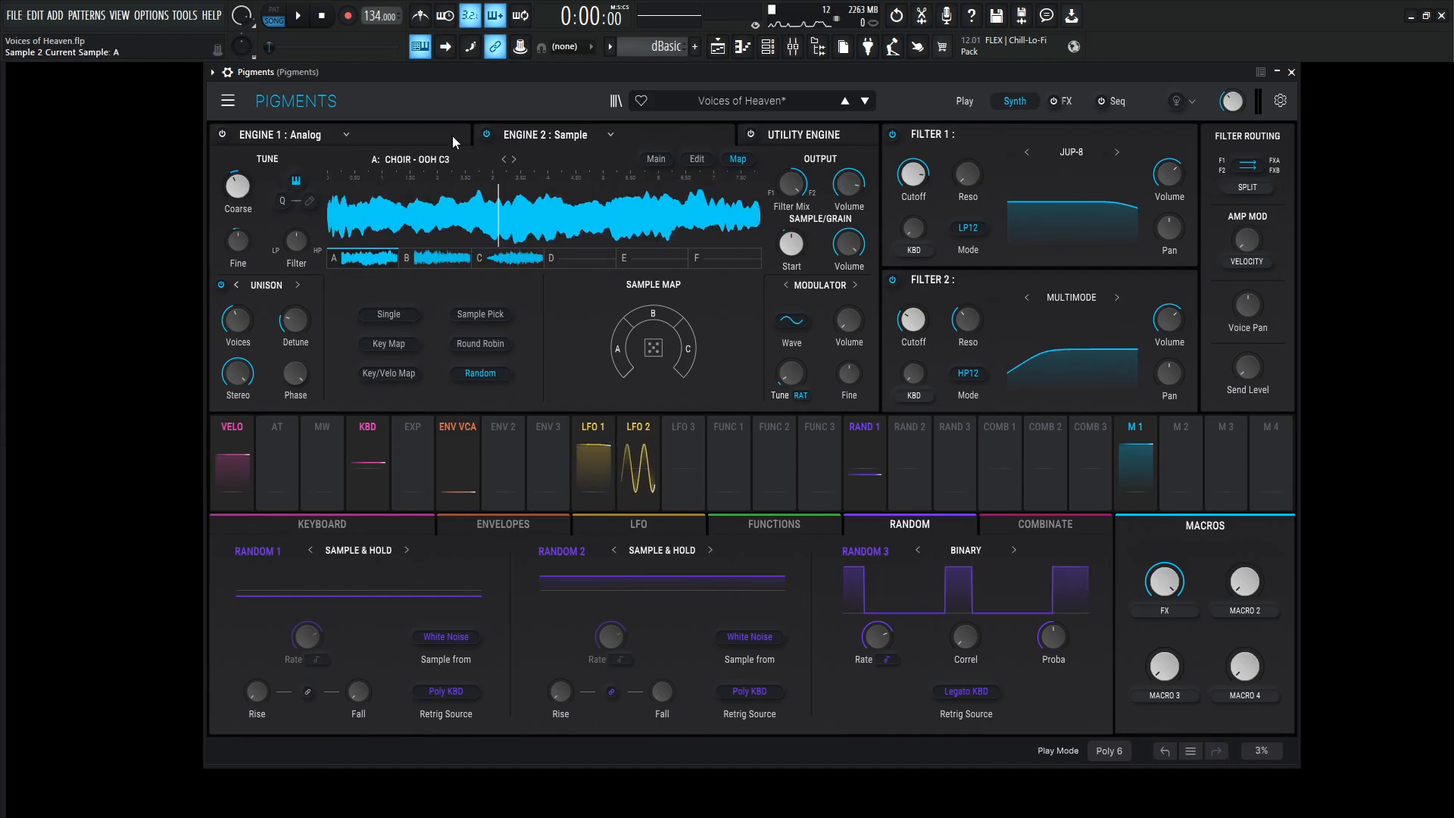
click(446, 259)
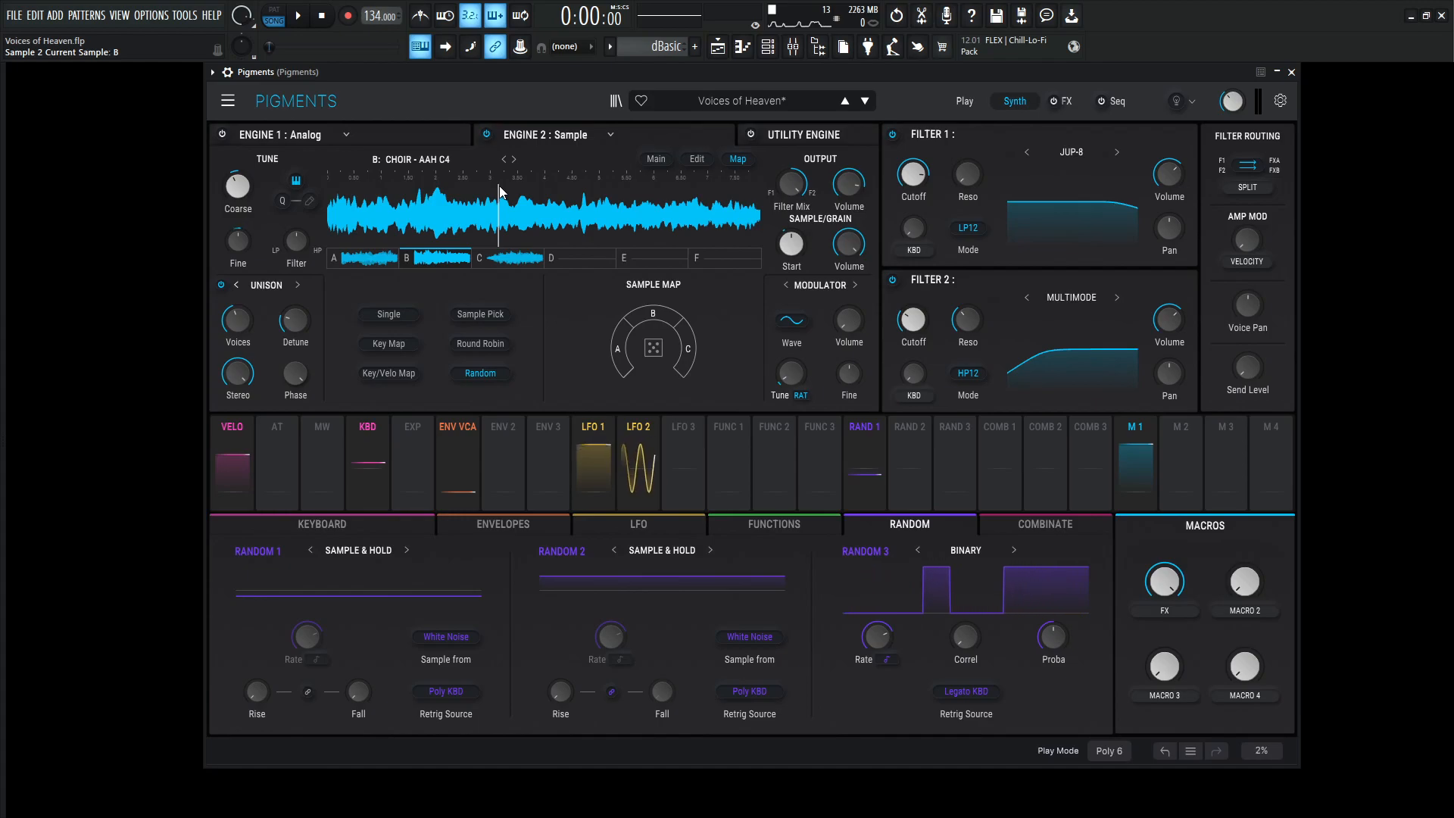
click(513, 259)
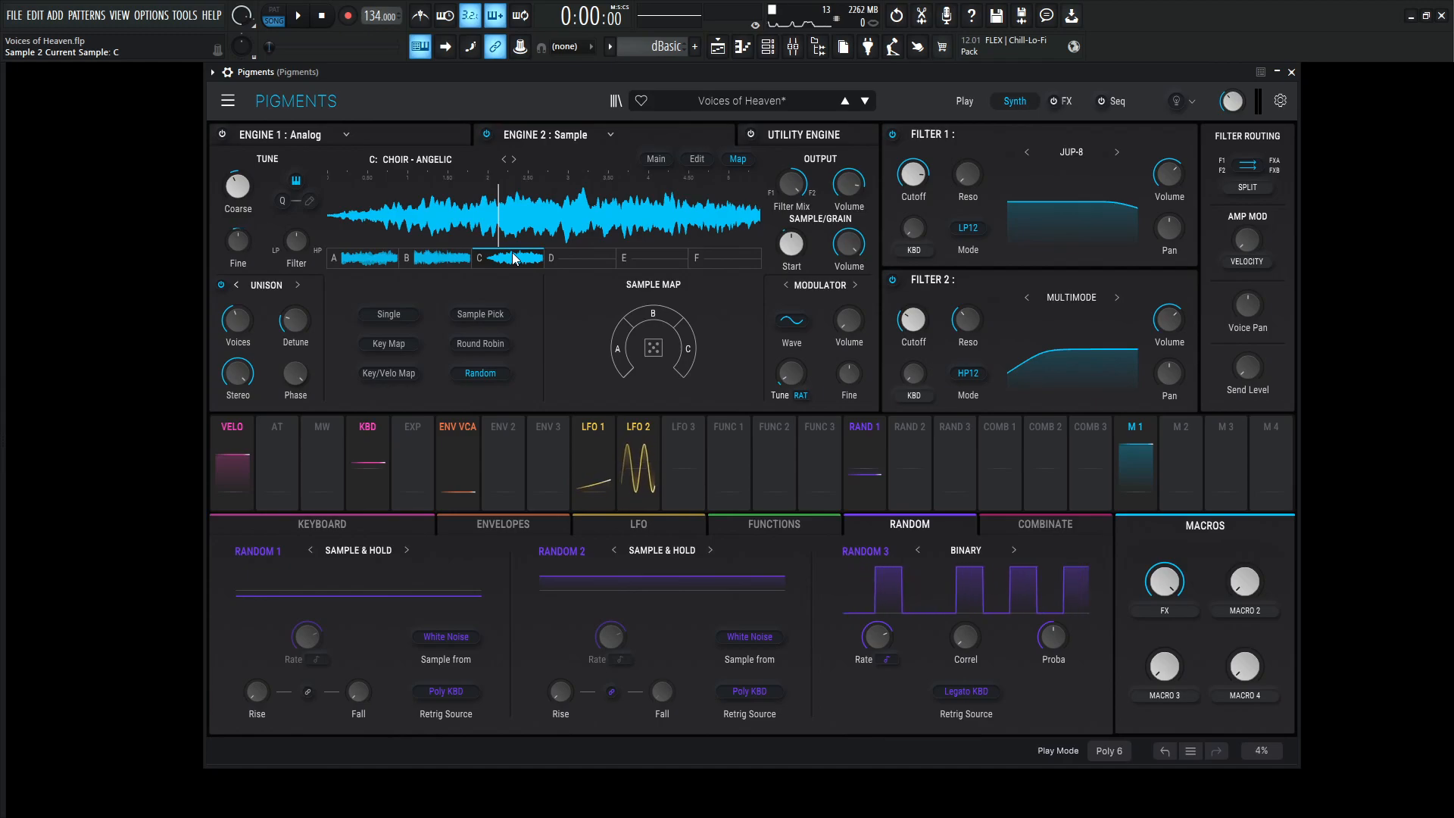
Play notes including A4, C#7, F7 and D4 to hear Engine 2's randomly chosen samples across the keyboard
key(o)
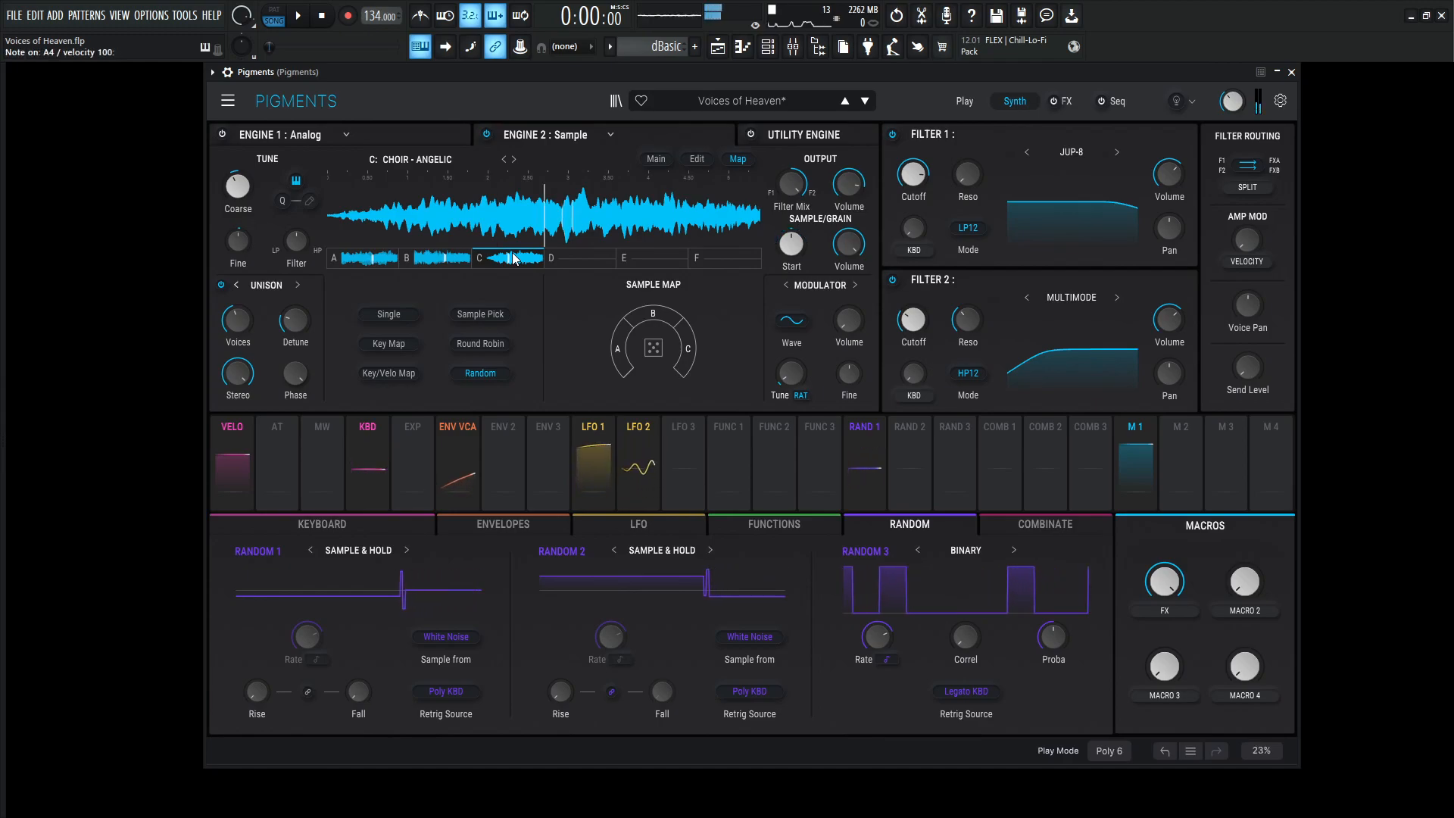
key(9)
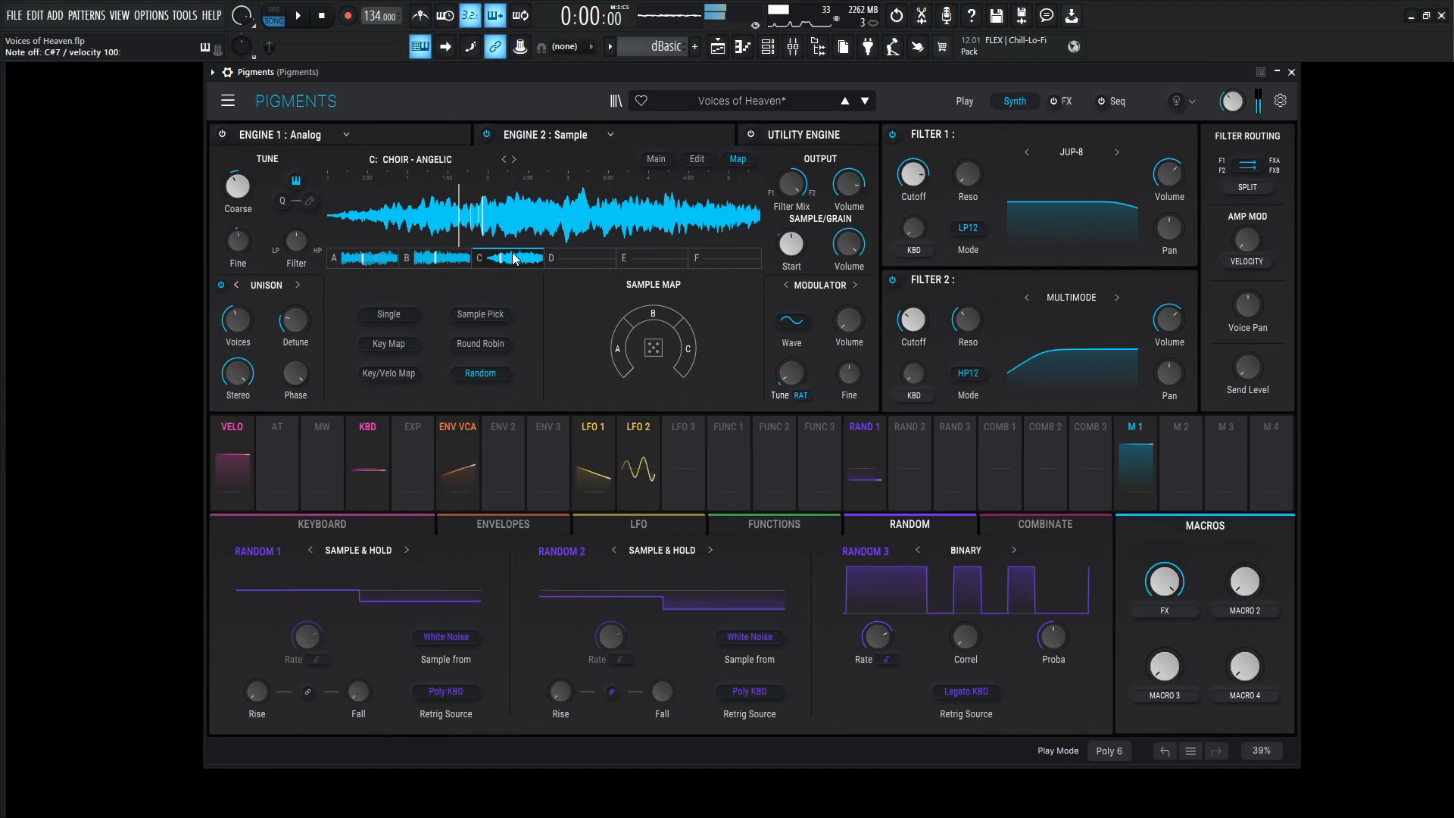
key(bracketleft)
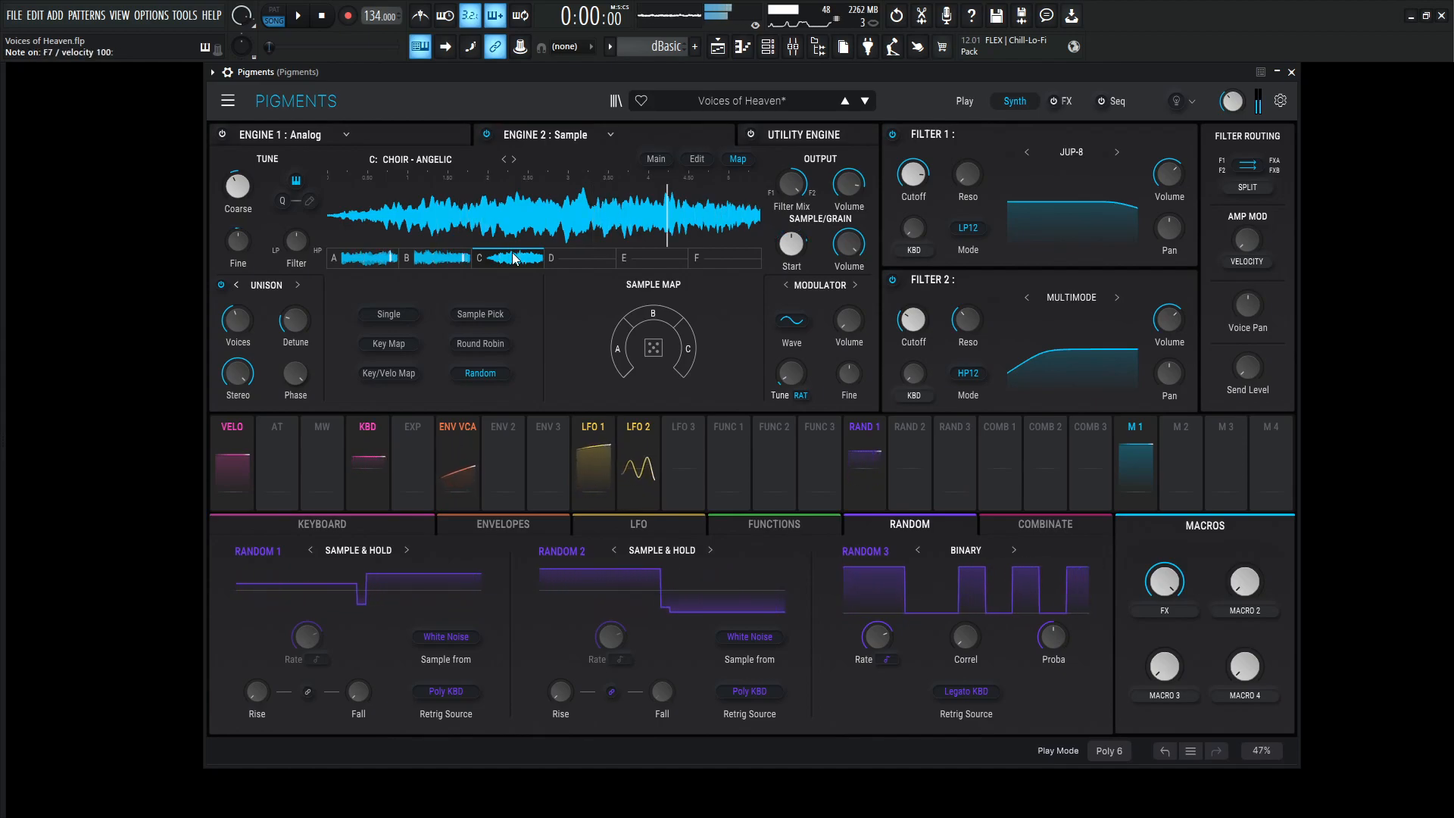
key(bracketright)
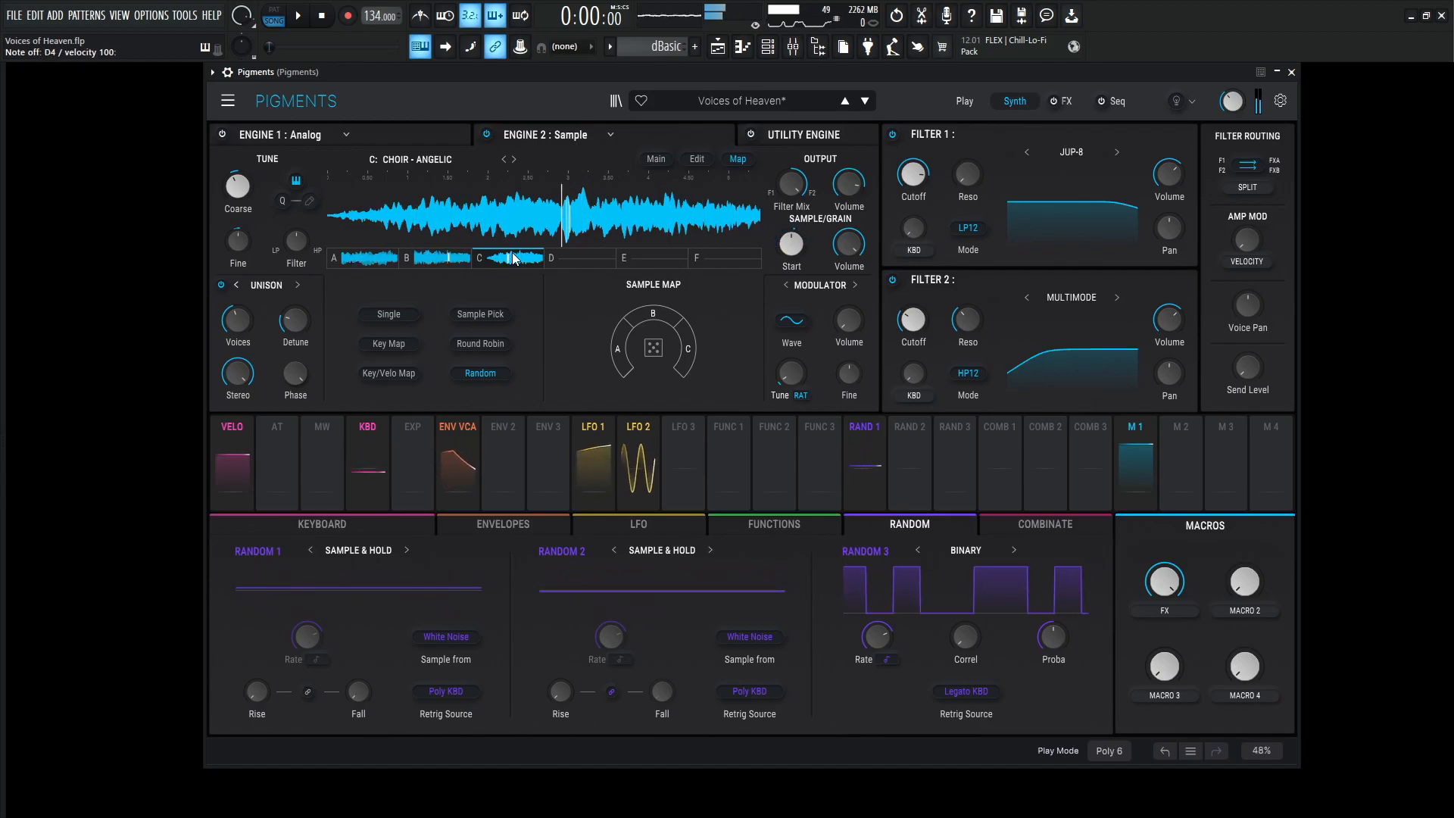
Turn Engine 1 on and compare the output volumes of Engine 1 and Engine 2
click(223, 135)
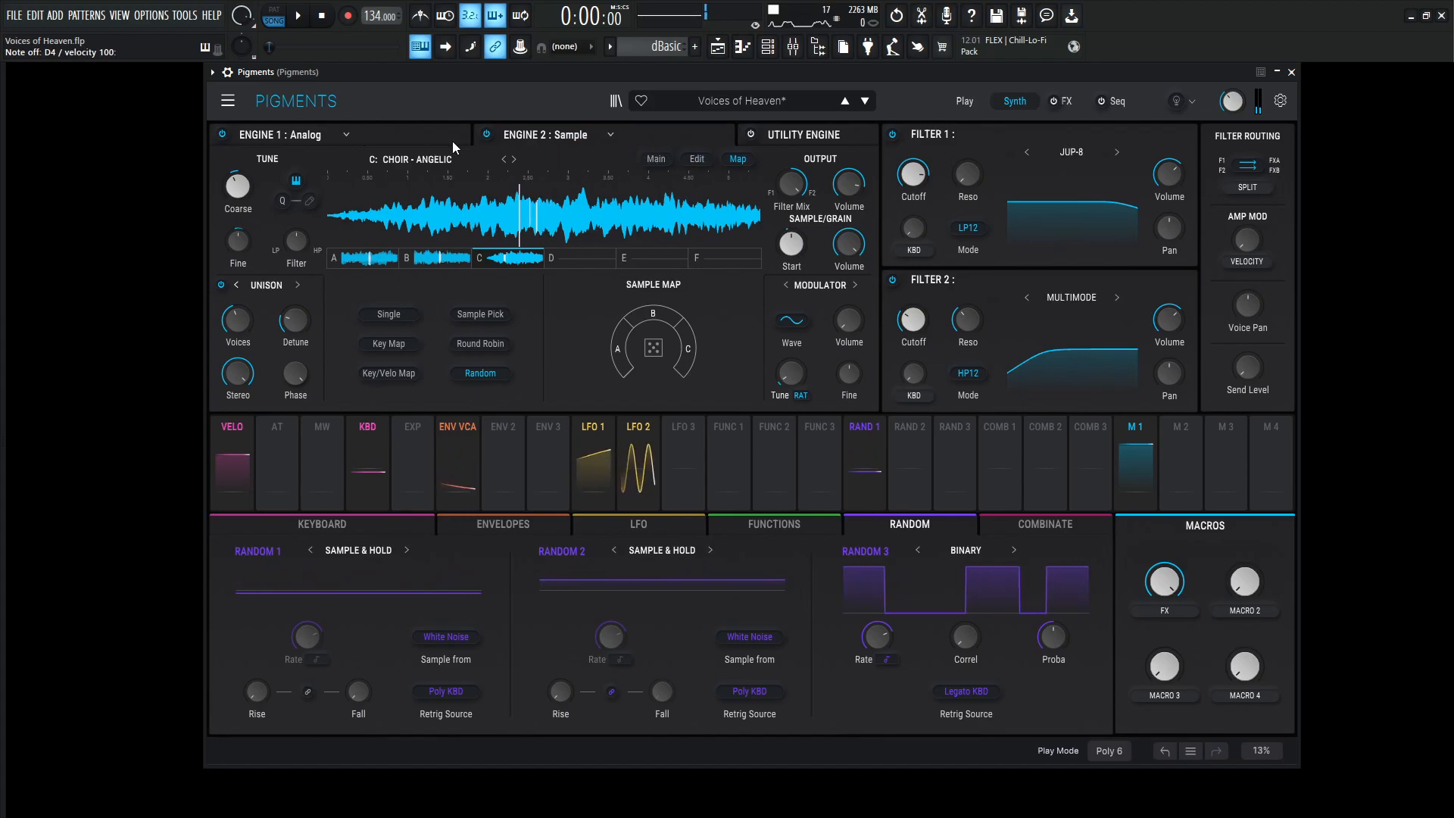
click(403, 139)
mouse_move(849, 190)
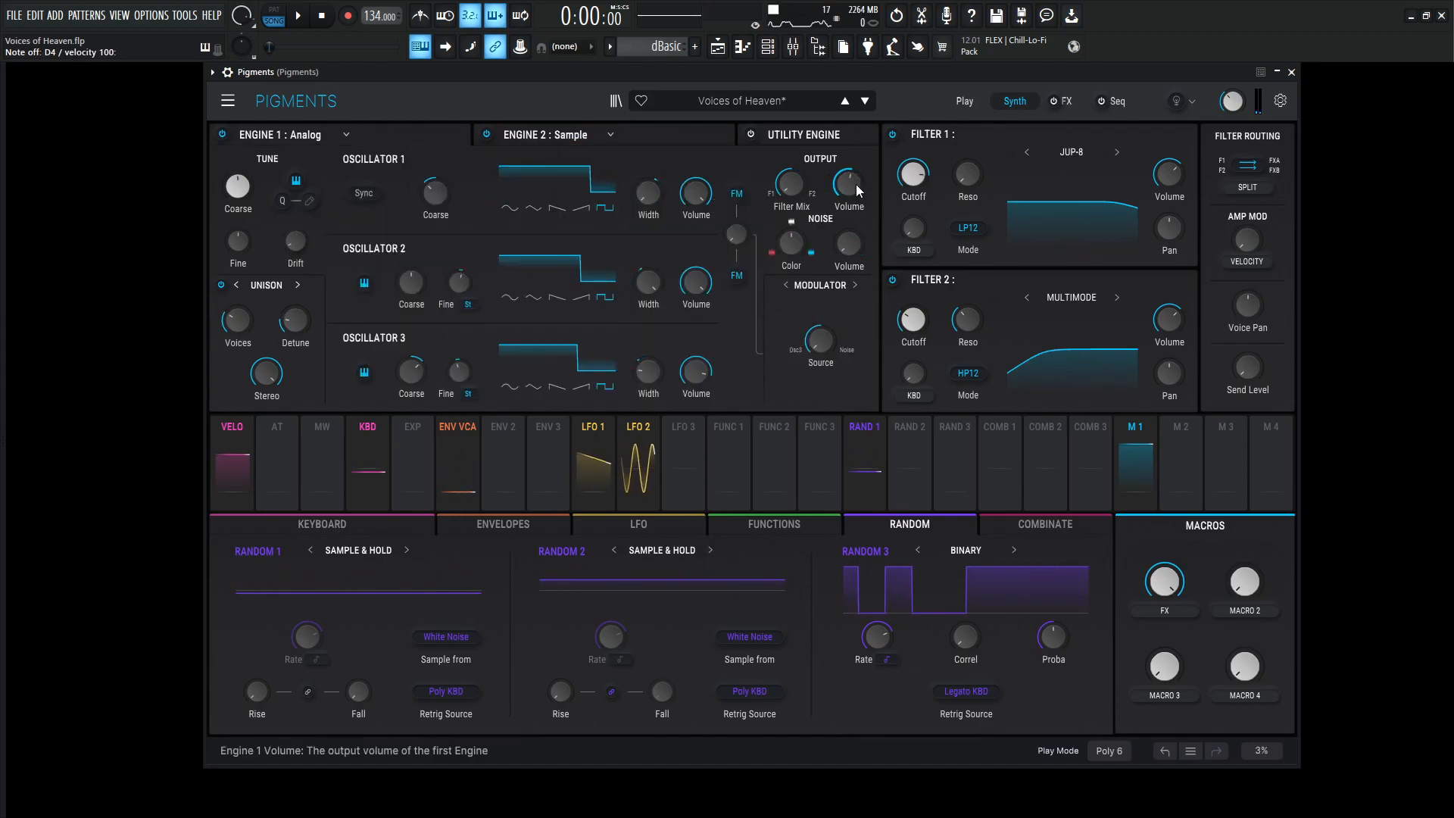
click(650, 139)
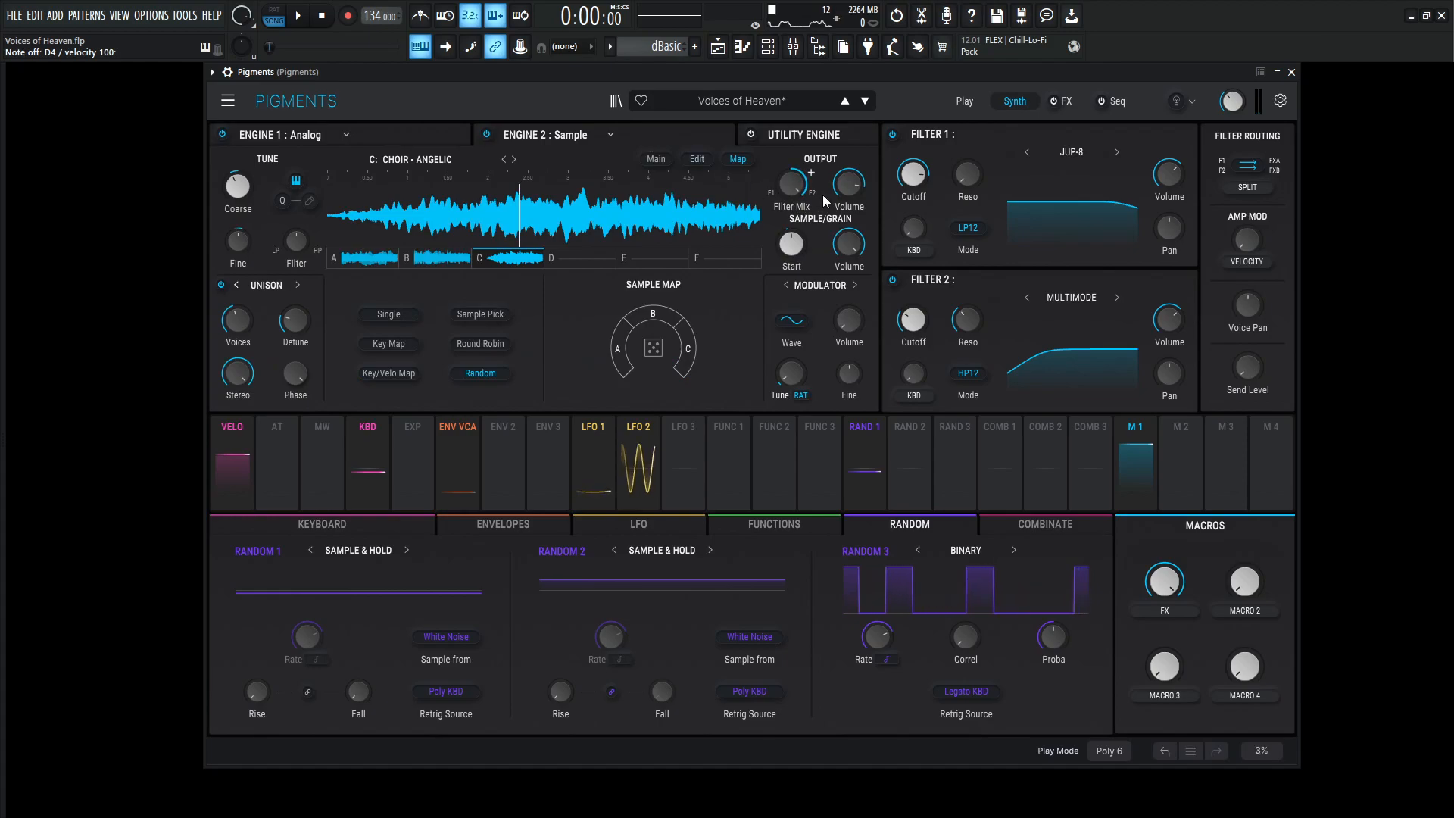
mouse_move(850, 190)
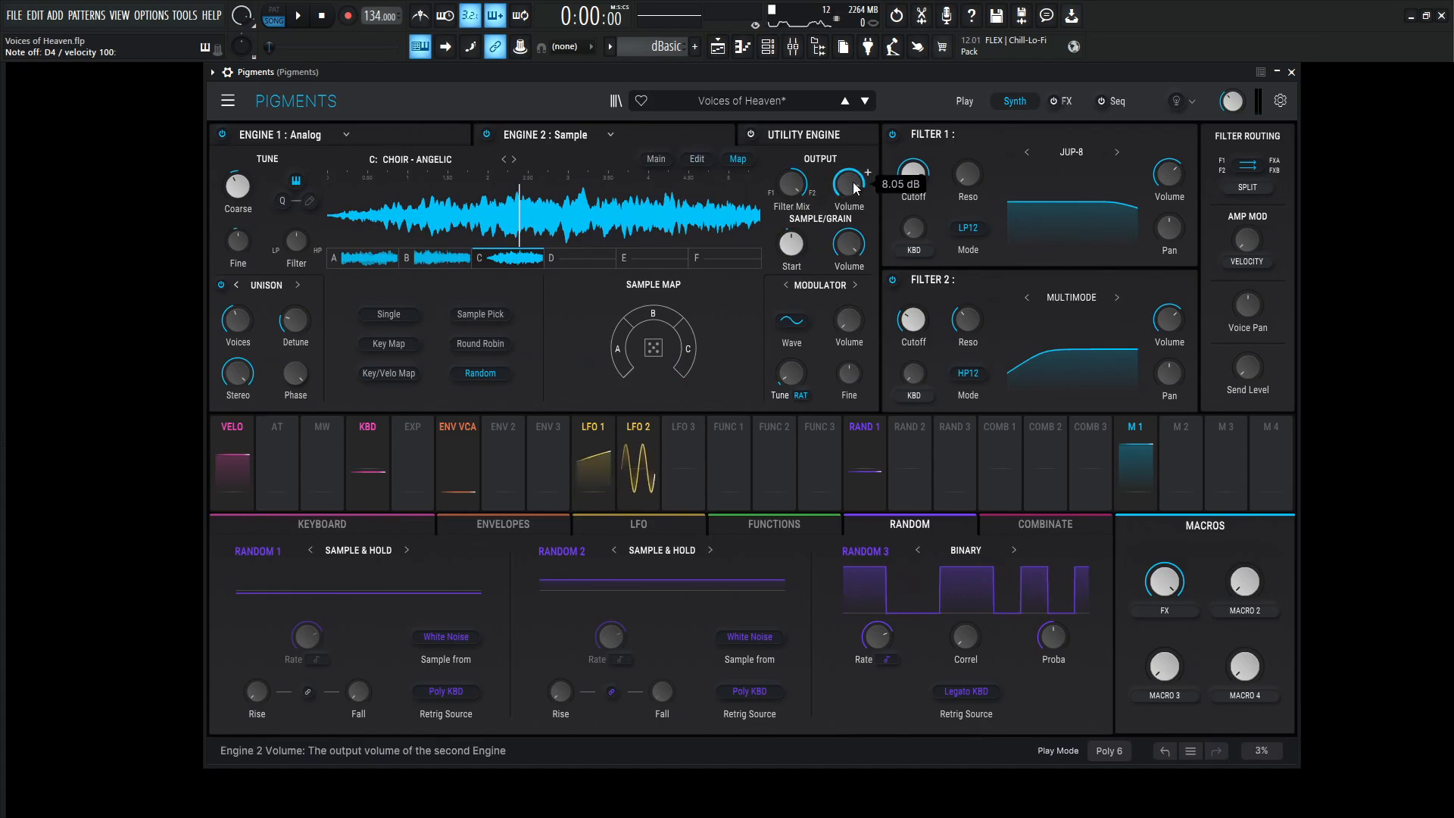
click(416, 134)
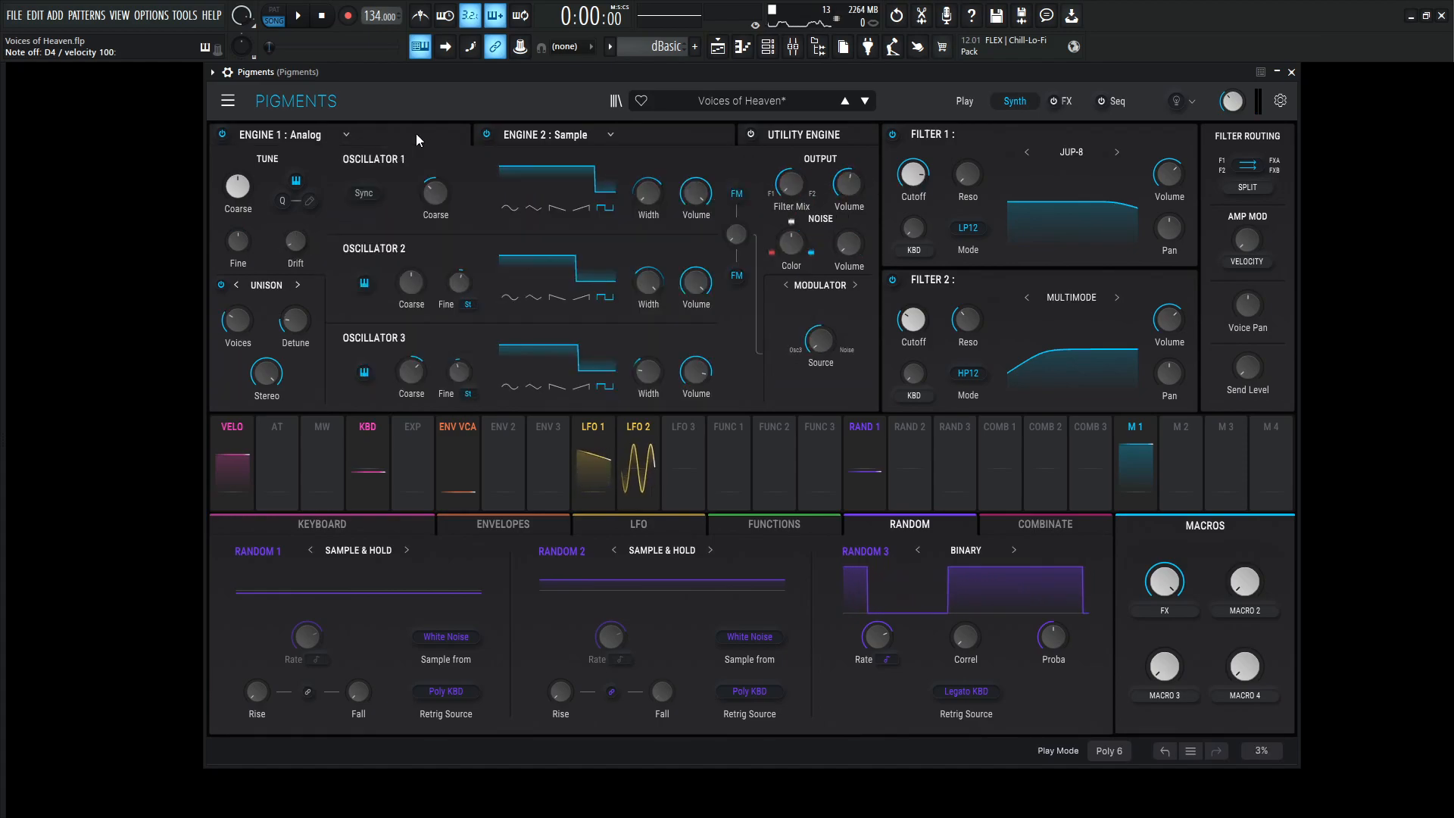
mouse_move(856, 184)
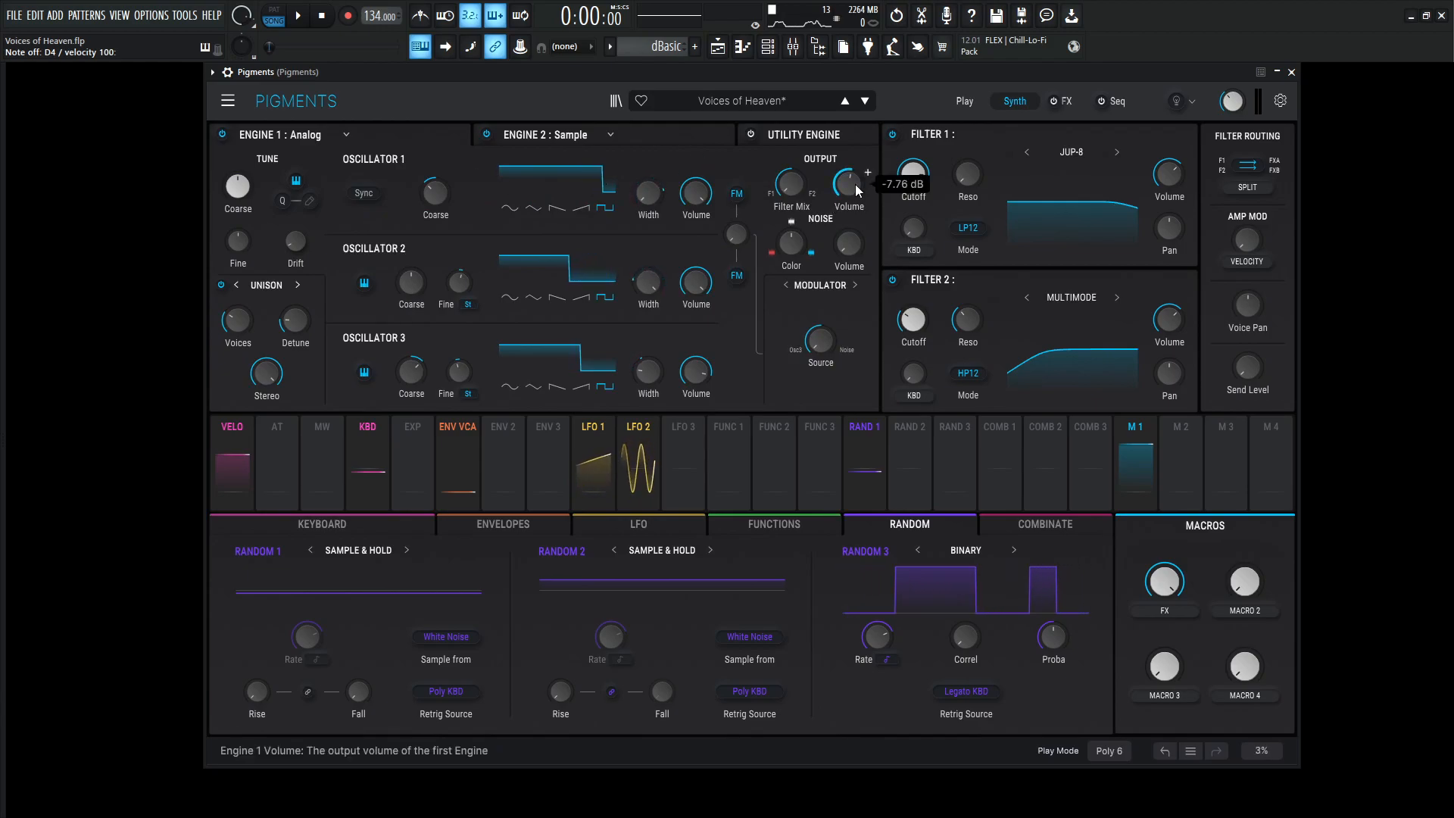
click(674, 132)
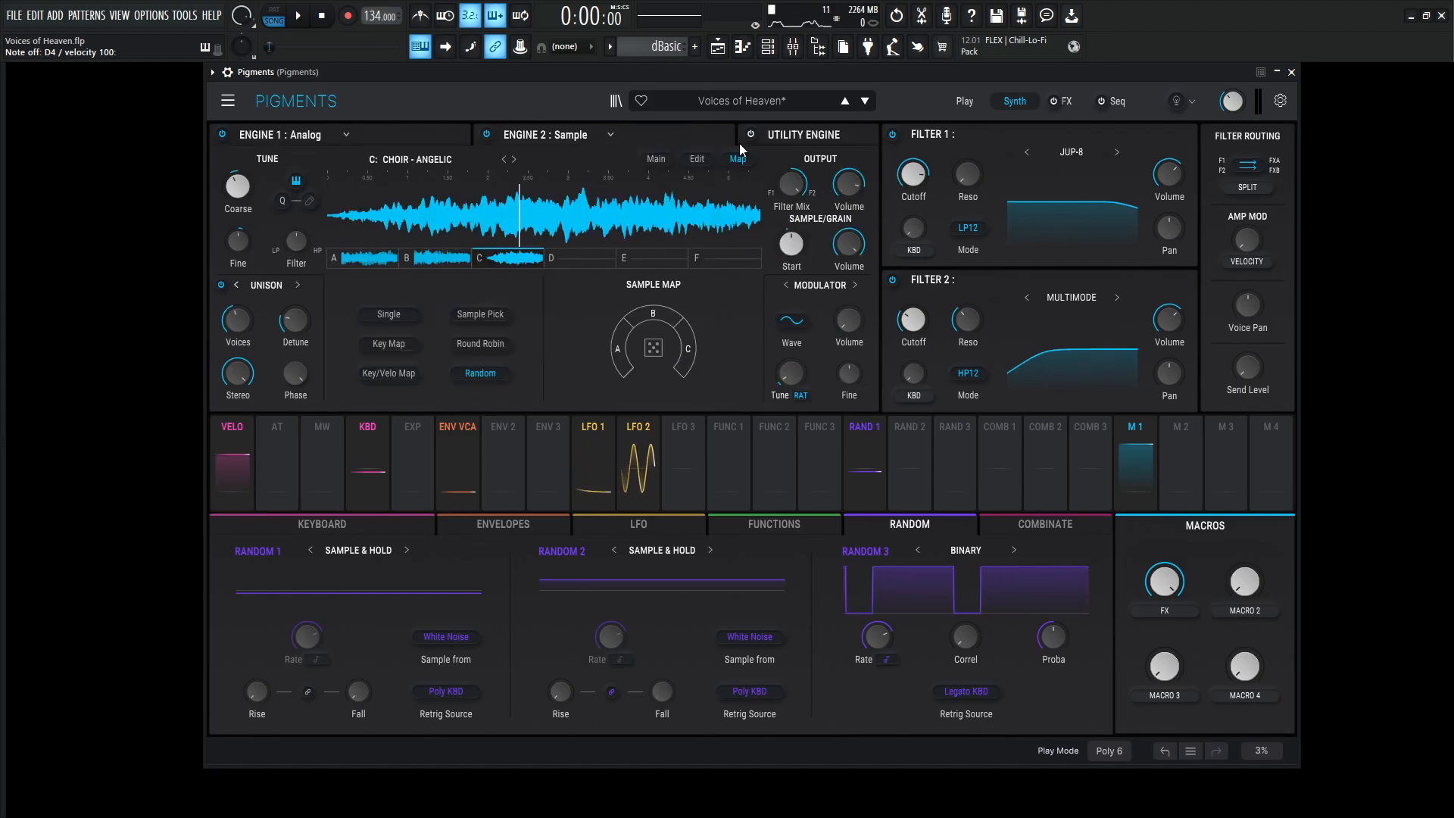
Turn on the Utility Engine, check its sine oscillator's output volume, and play A4 and further notes
click(804, 135)
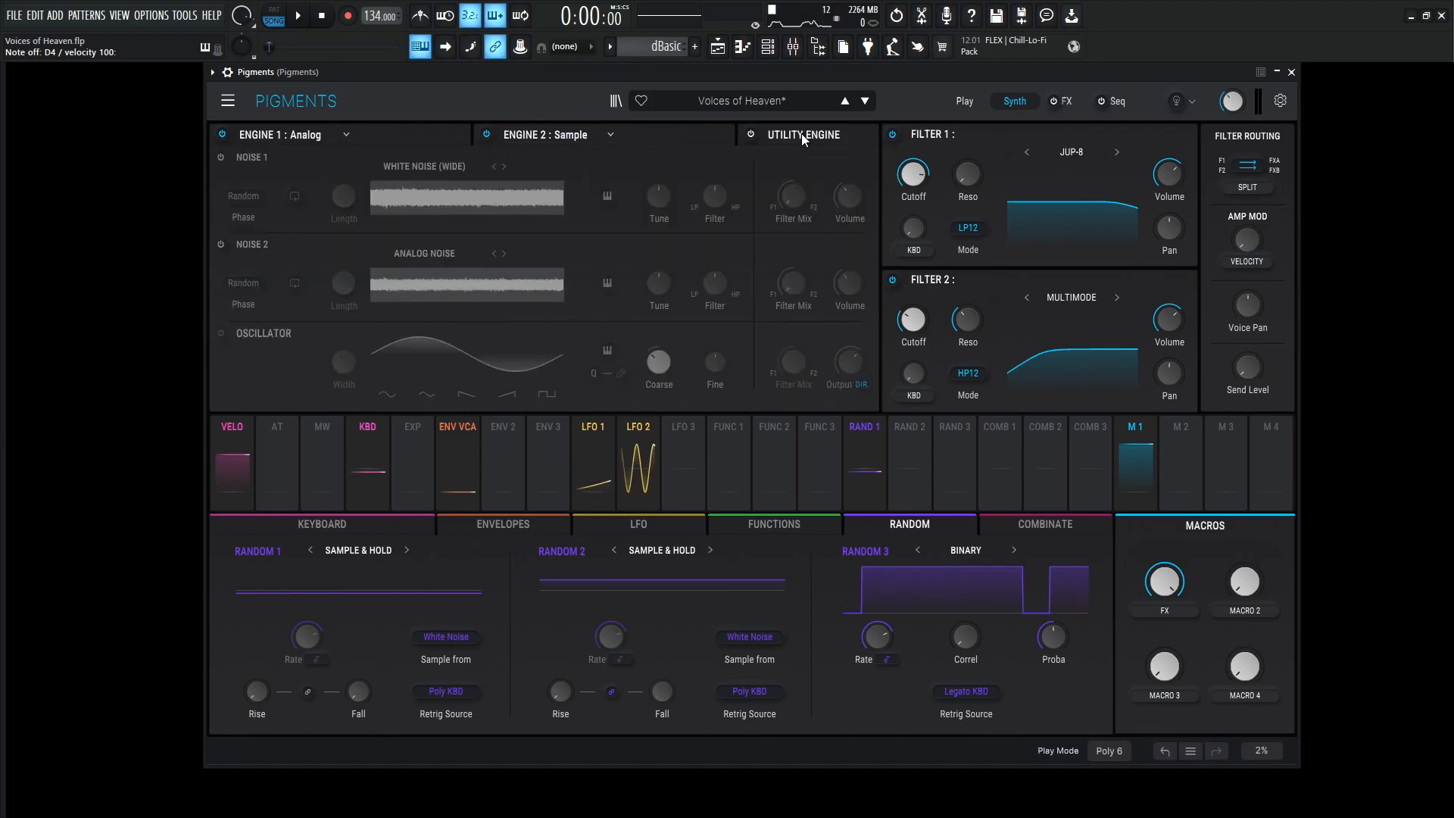
click(751, 135)
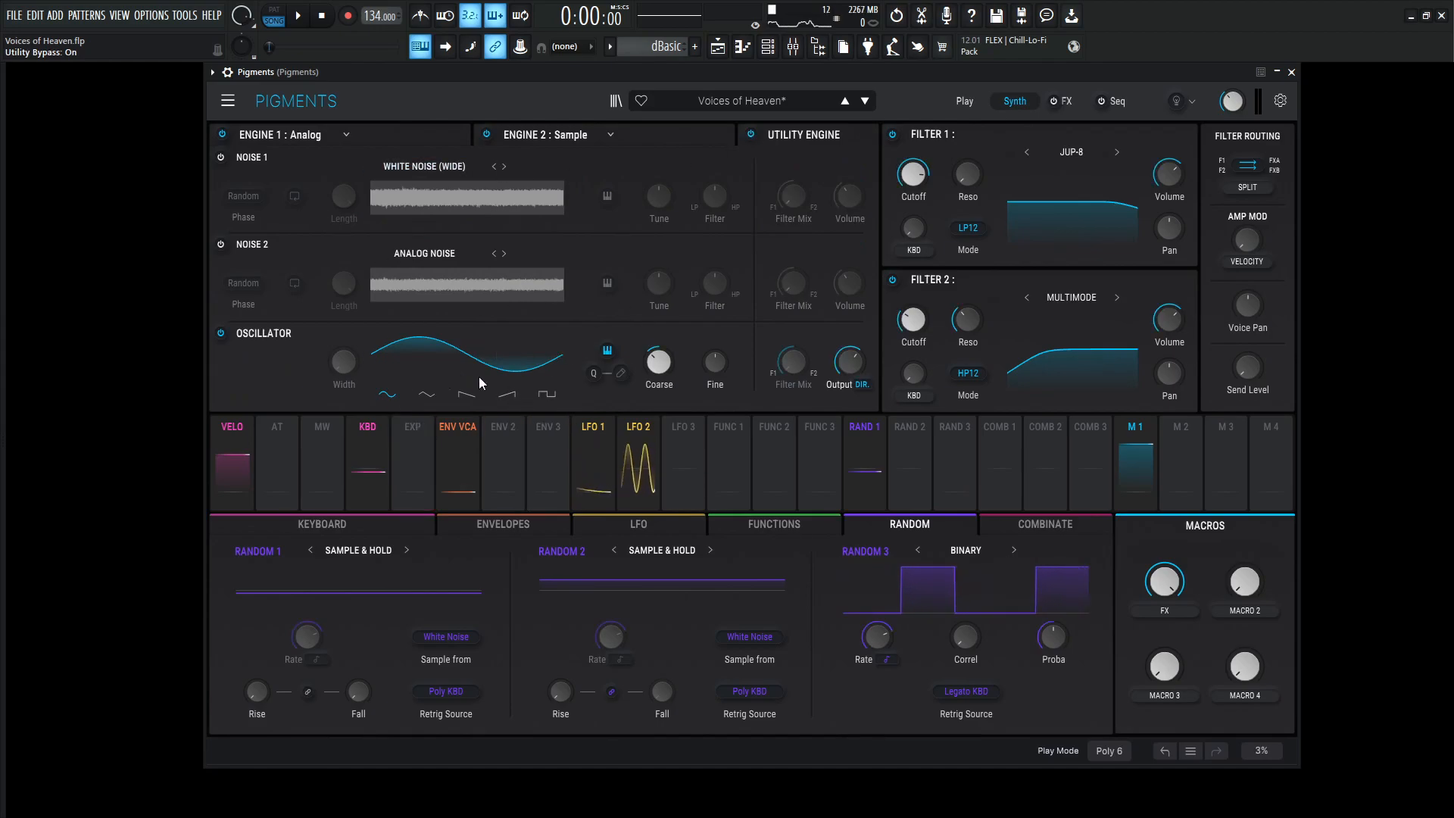
mouse_move(859, 379)
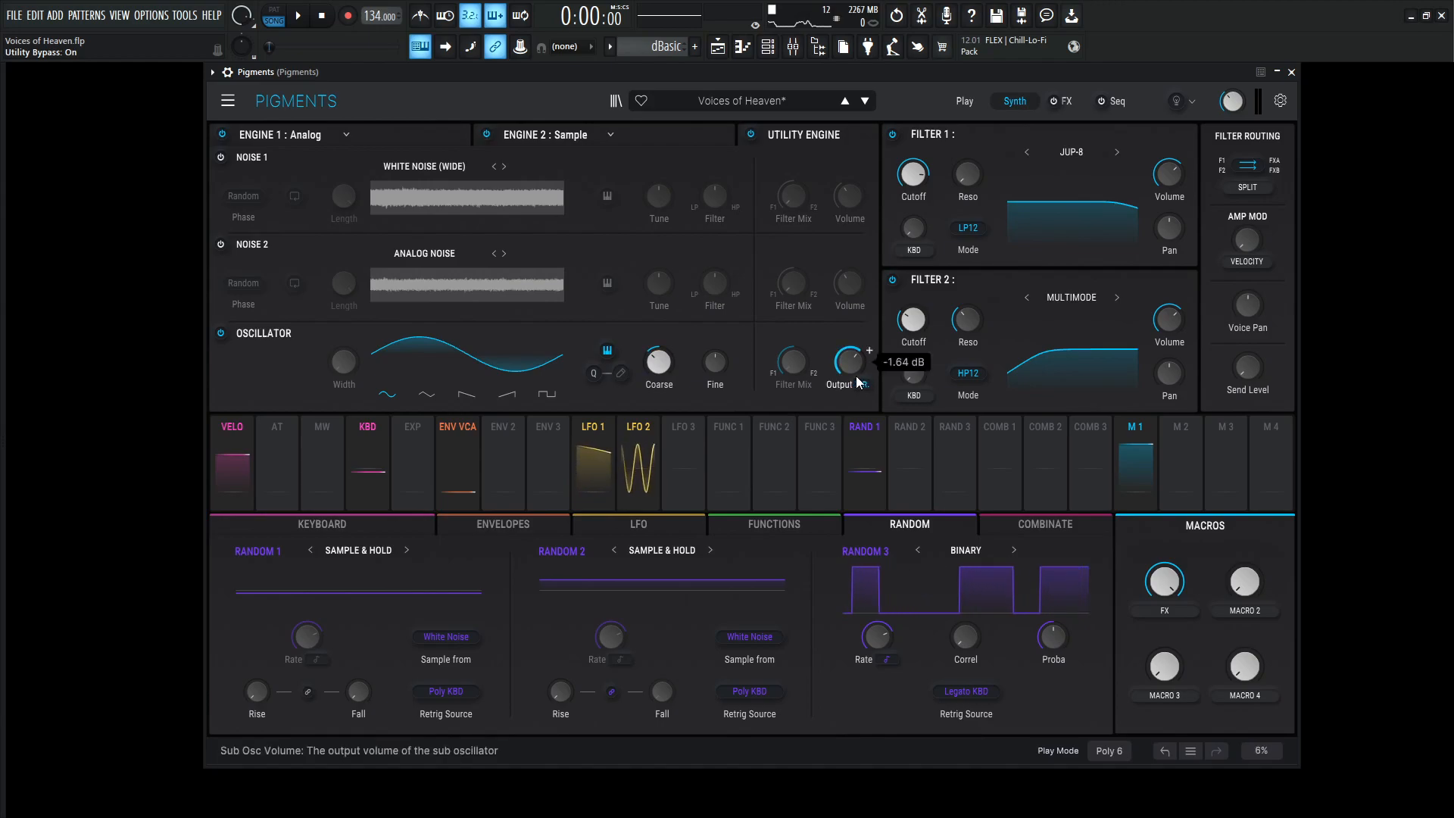
key(n)
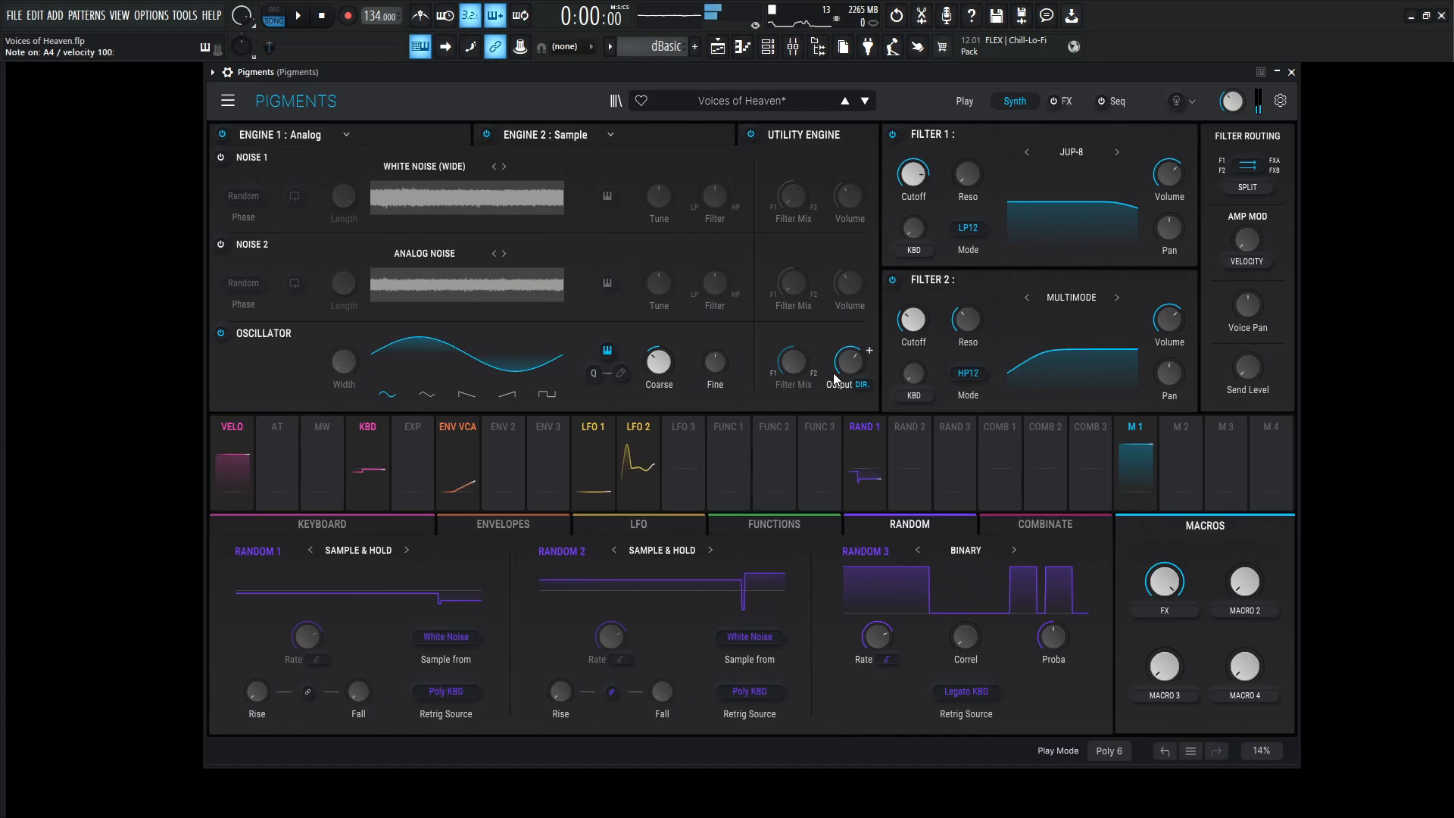
Switch the Utility Engine's oscillator off and on repeatedly while playing notes to compare the sound, leaving it on
click(220, 333)
click(220, 334)
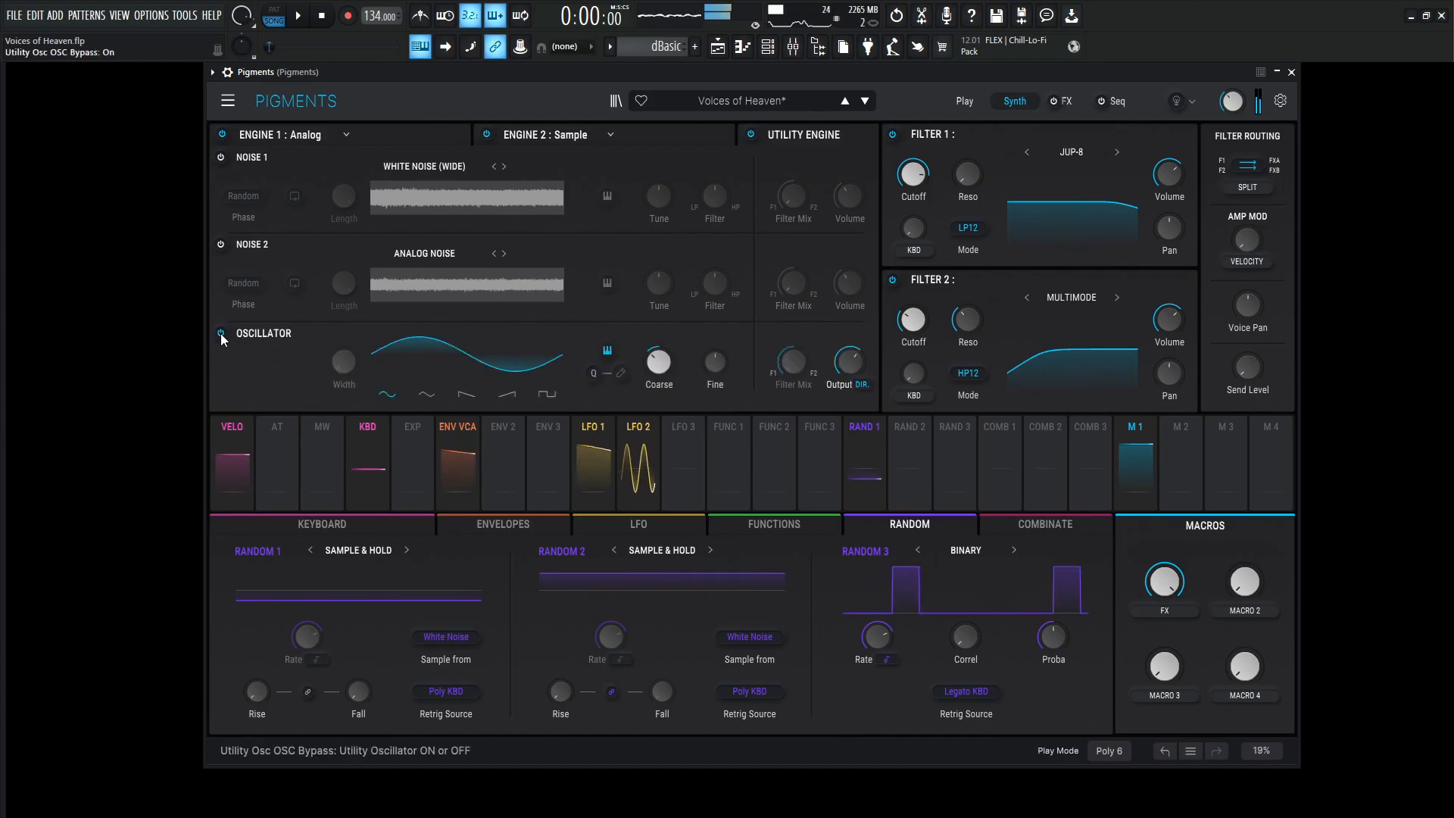
click(221, 334)
click(221, 334)
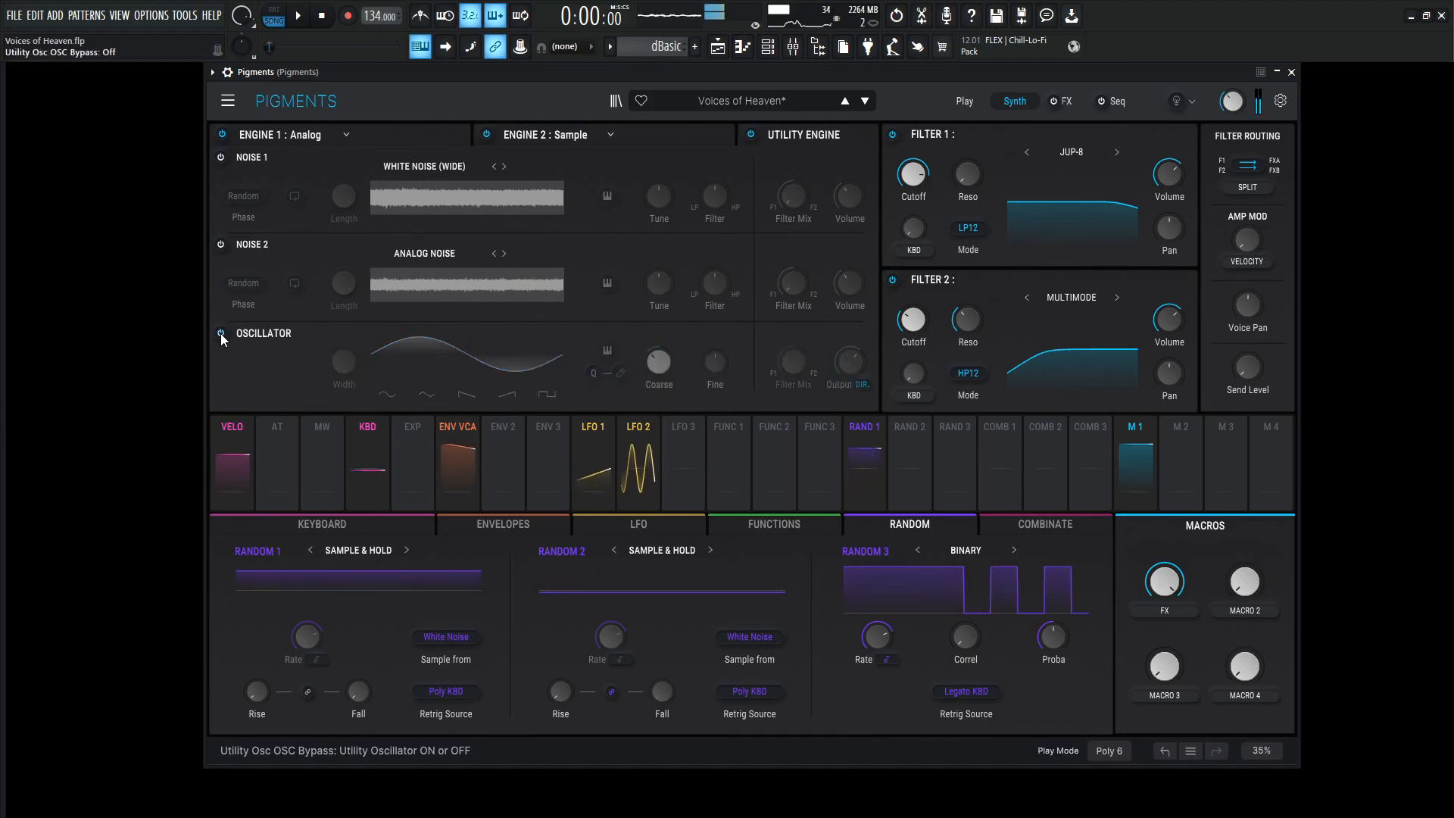
click(220, 334)
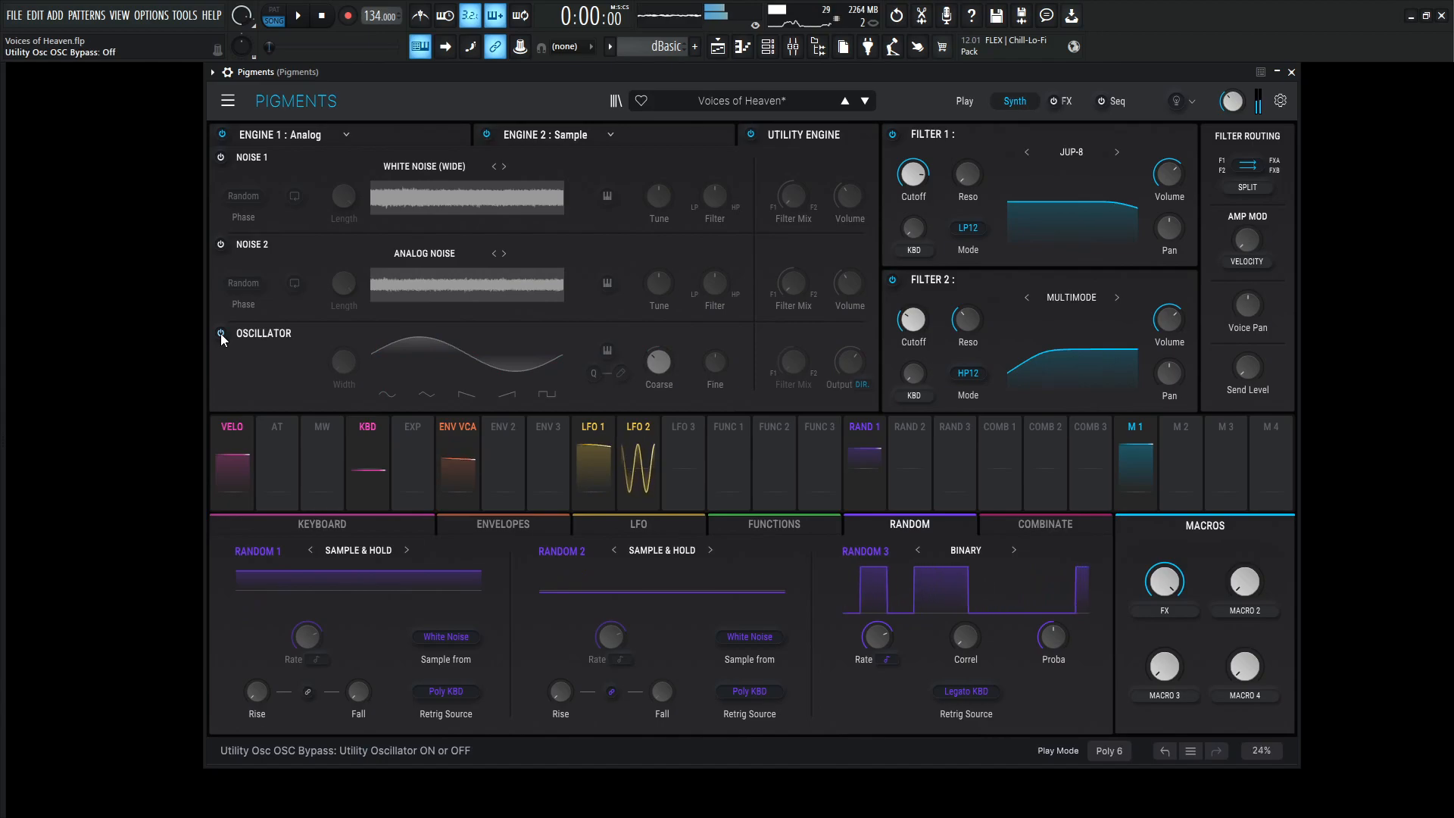
click(221, 333)
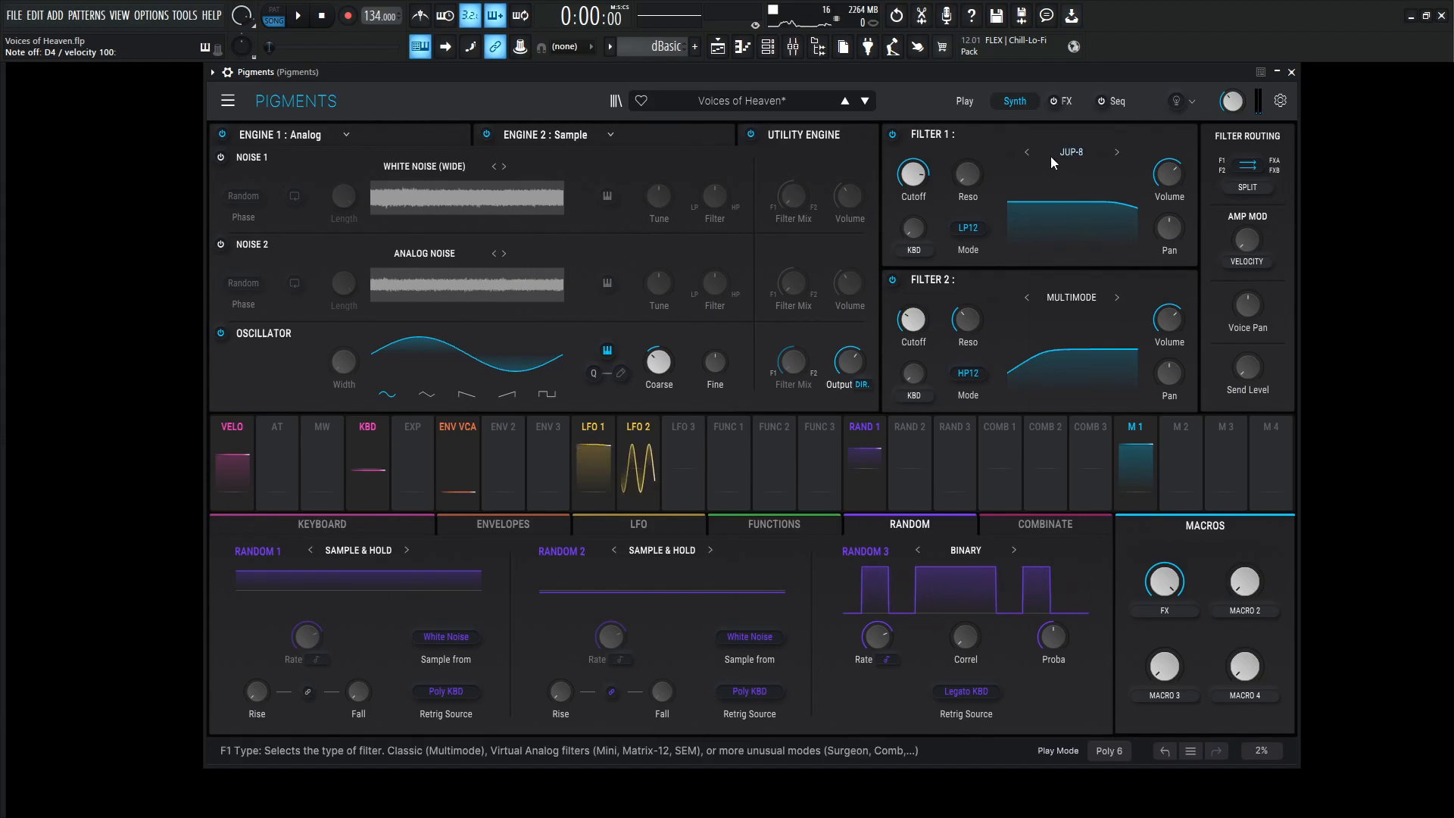
Revisit the Engine 1 and Engine 2 settings and examine Filter 2's cutoff, resonance and HP12 mode
click(450, 130)
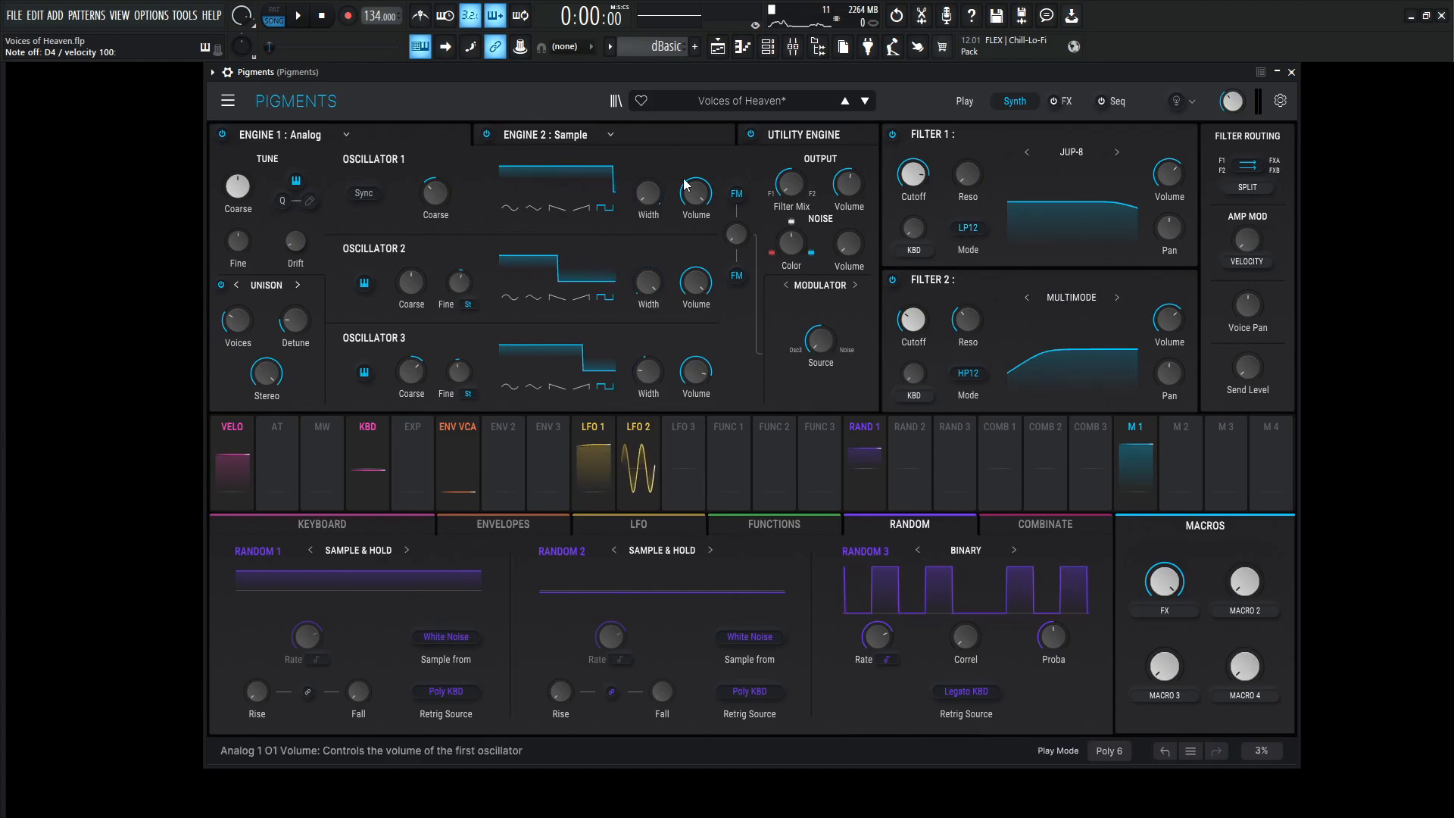
click(661, 134)
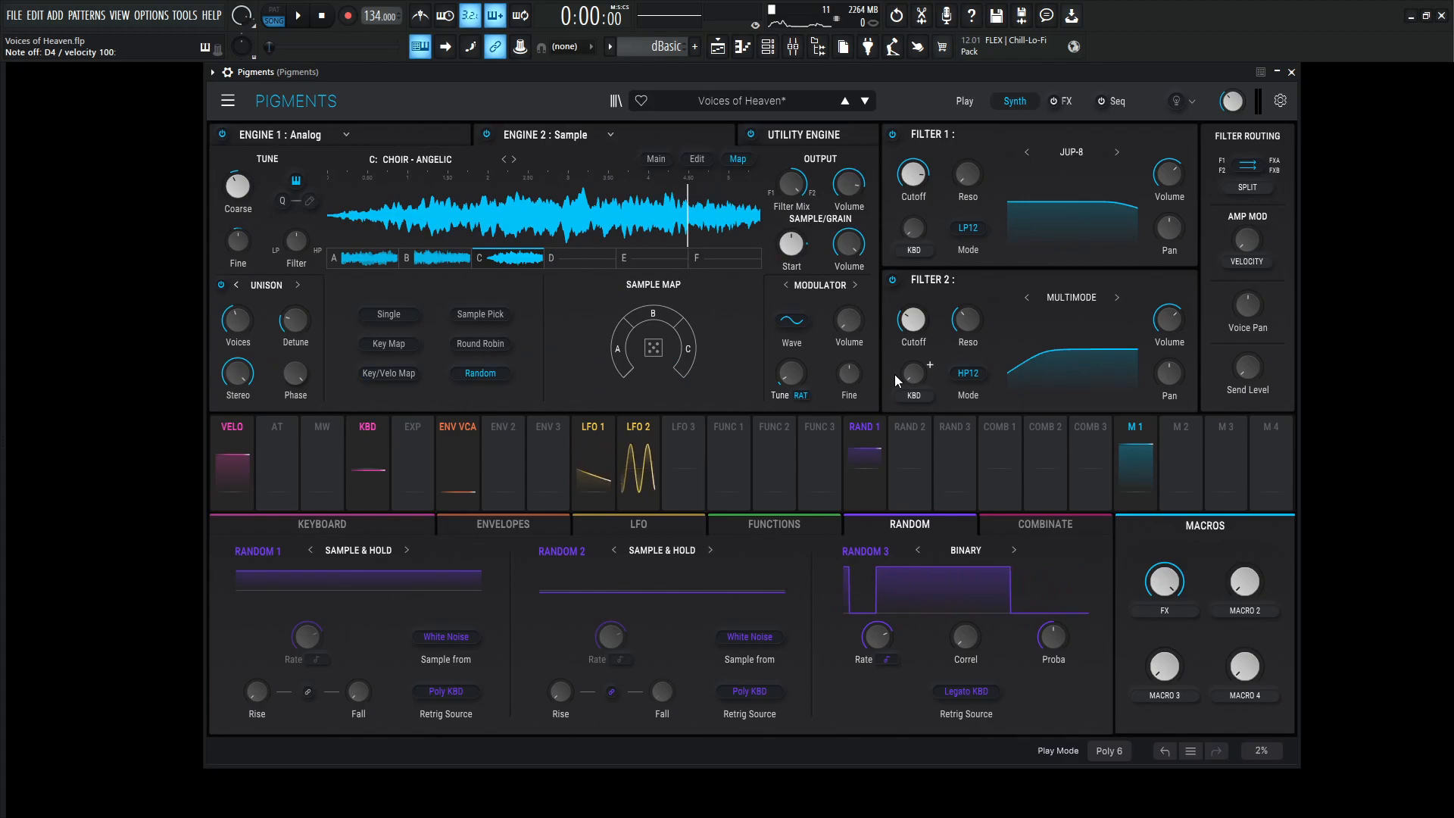
mouse_move(906, 327)
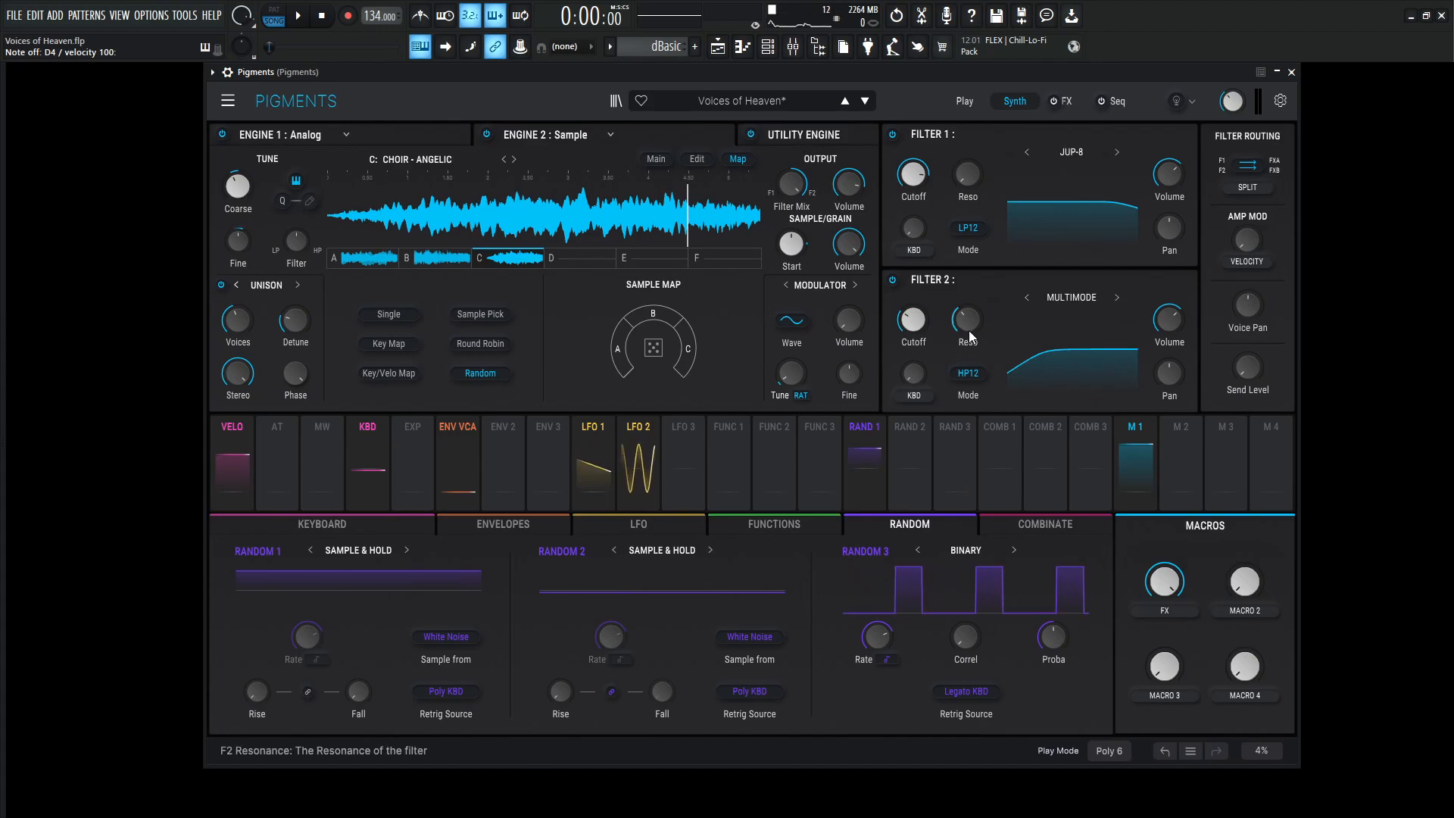
mouse_move(974, 324)
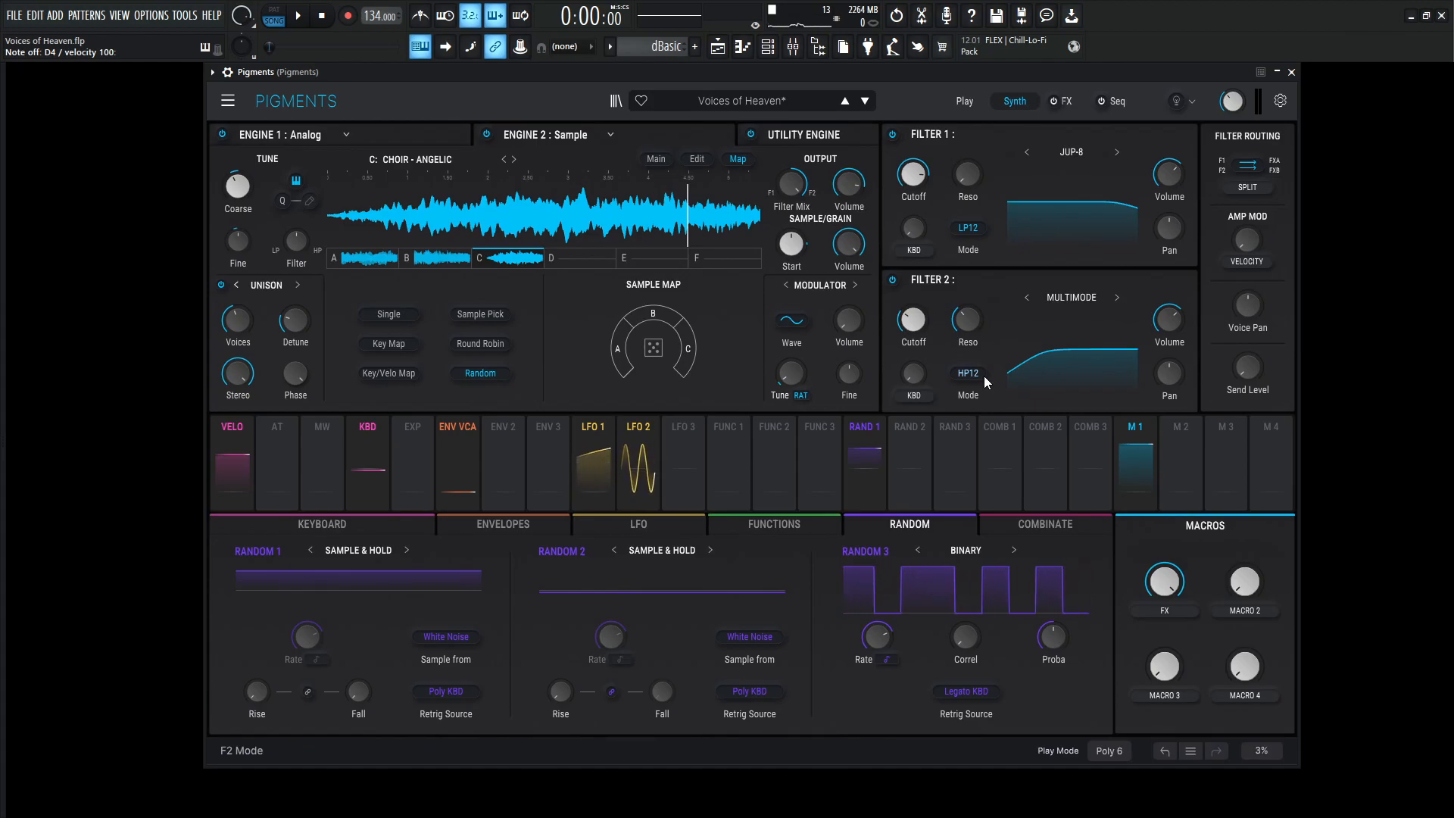
Turn on the global effects and show the FX A chain of Chorus JUN-6, Multiband and Delay
click(1060, 102)
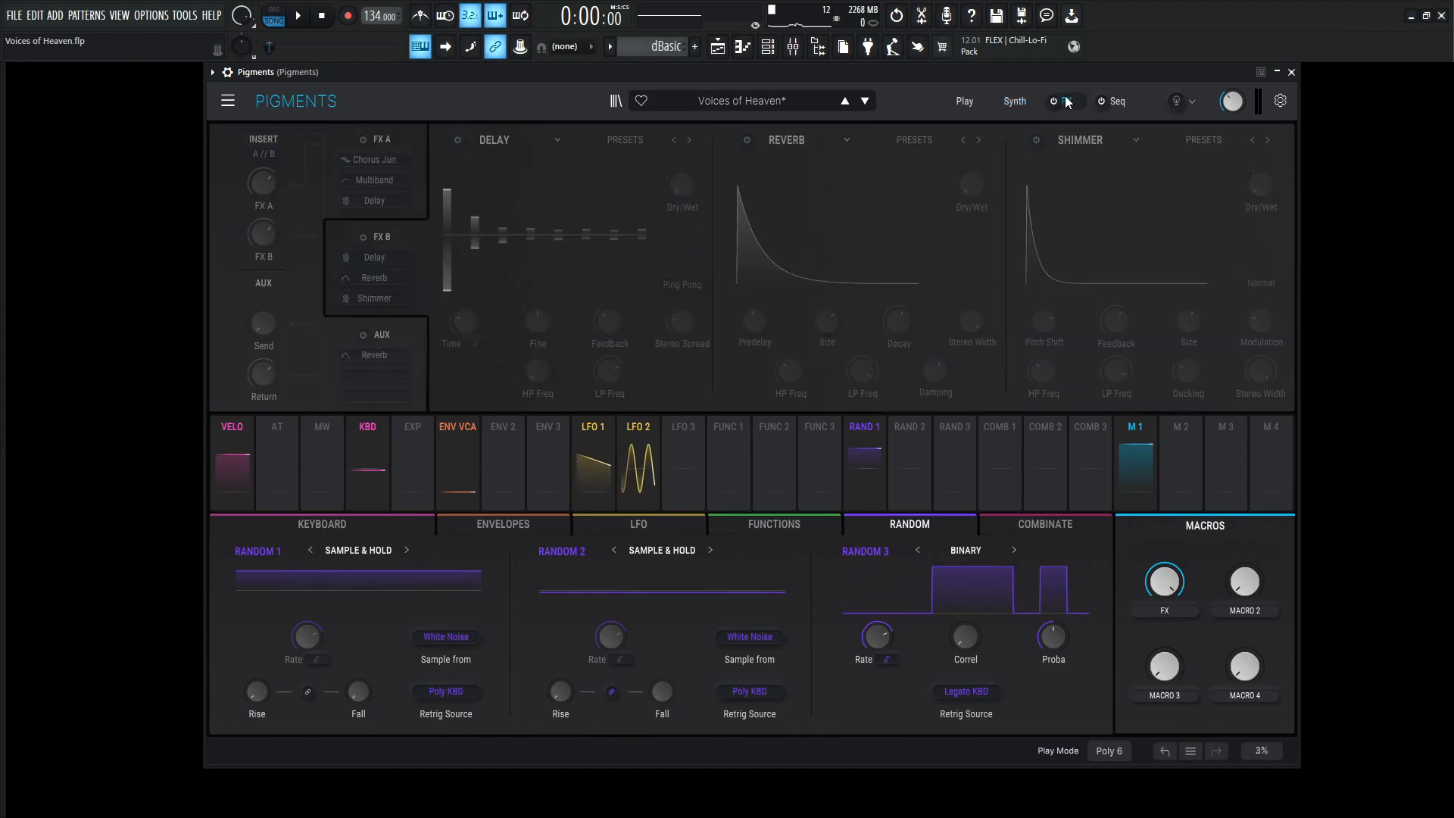
click(1055, 102)
click(392, 136)
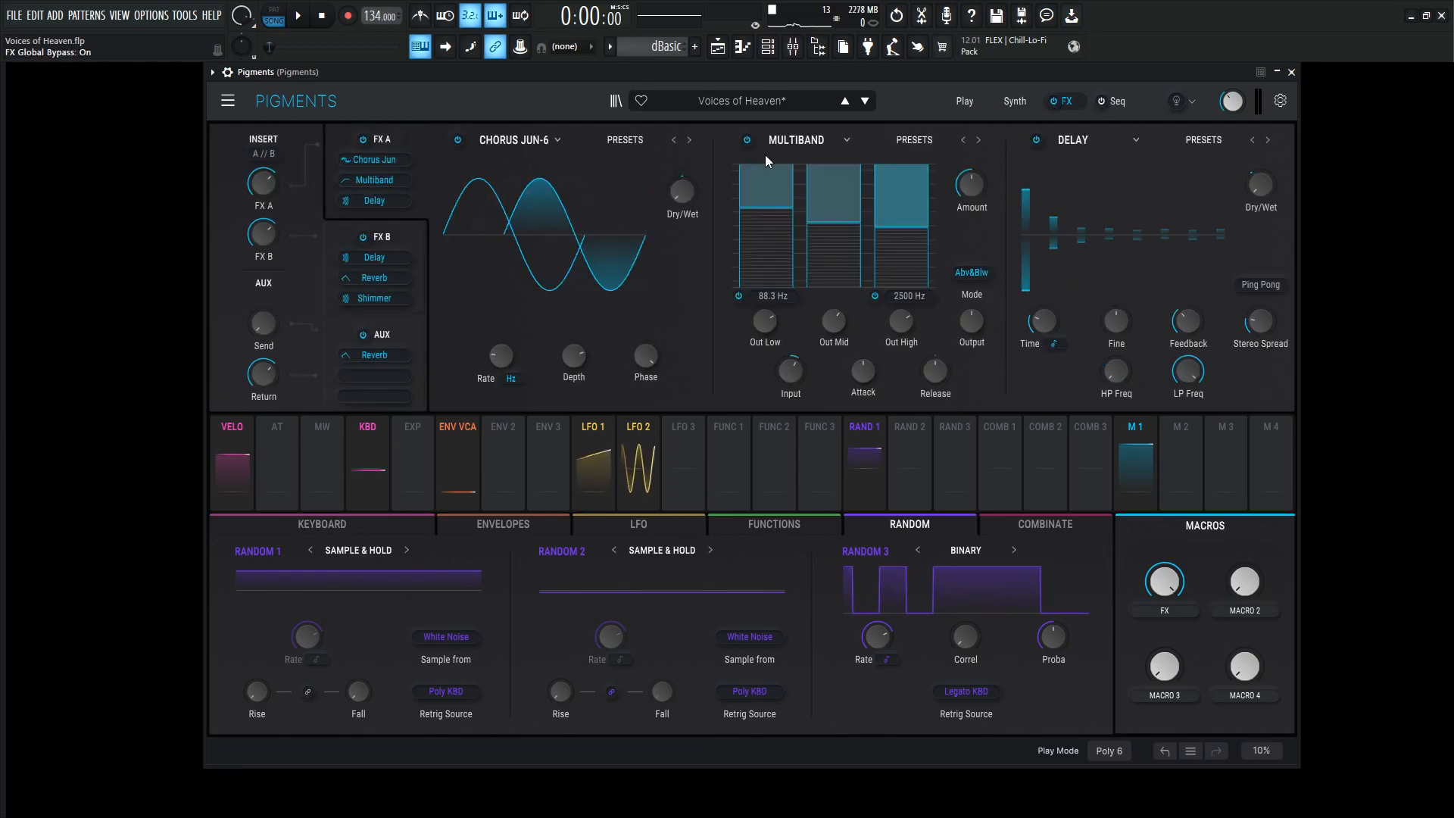
Isolate Engine 1 by turning off the Utility Engine and Engine 2, and return to the effects with FX B bypassed
click(1015, 101)
click(751, 135)
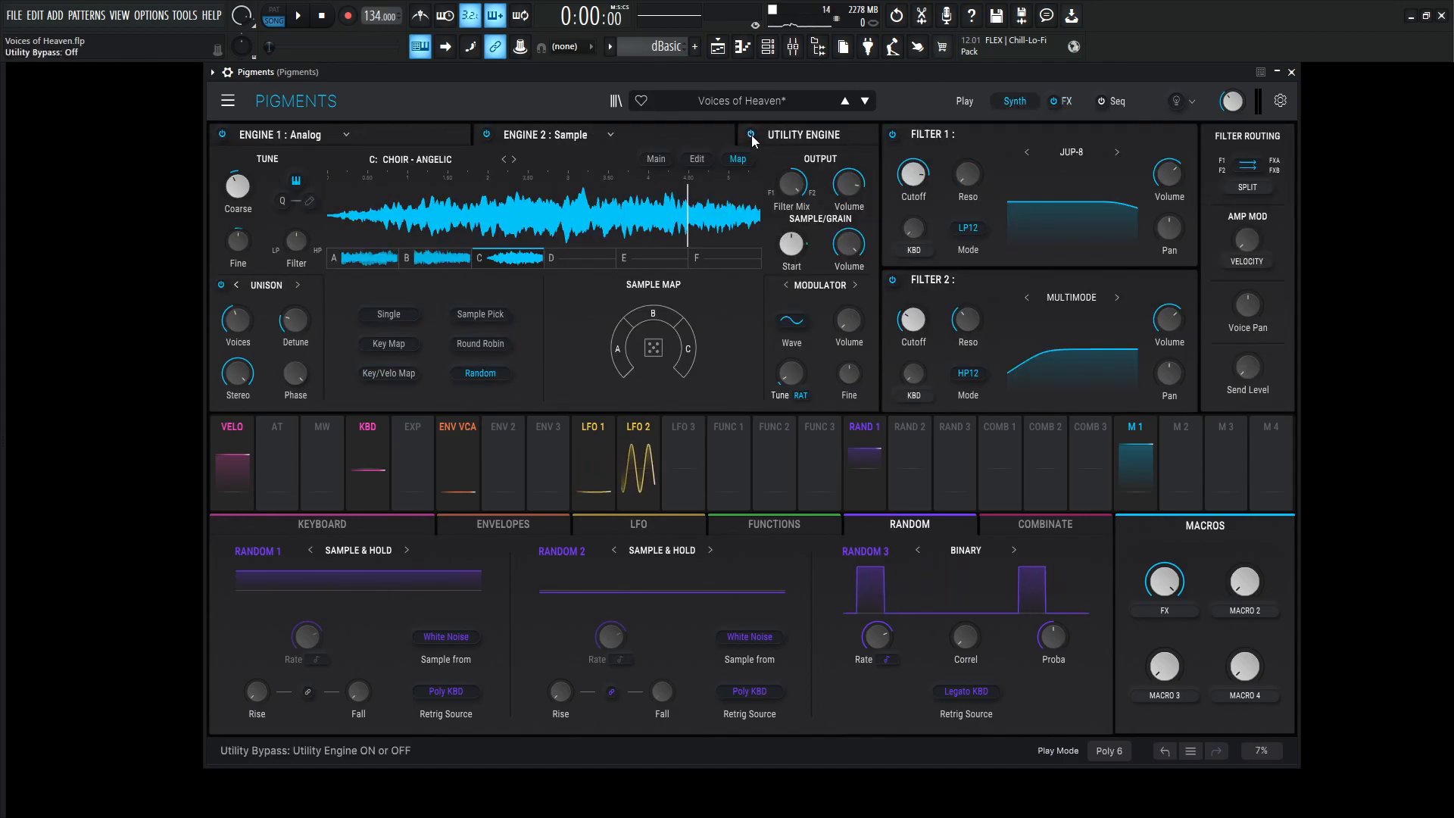
click(487, 134)
click(1064, 93)
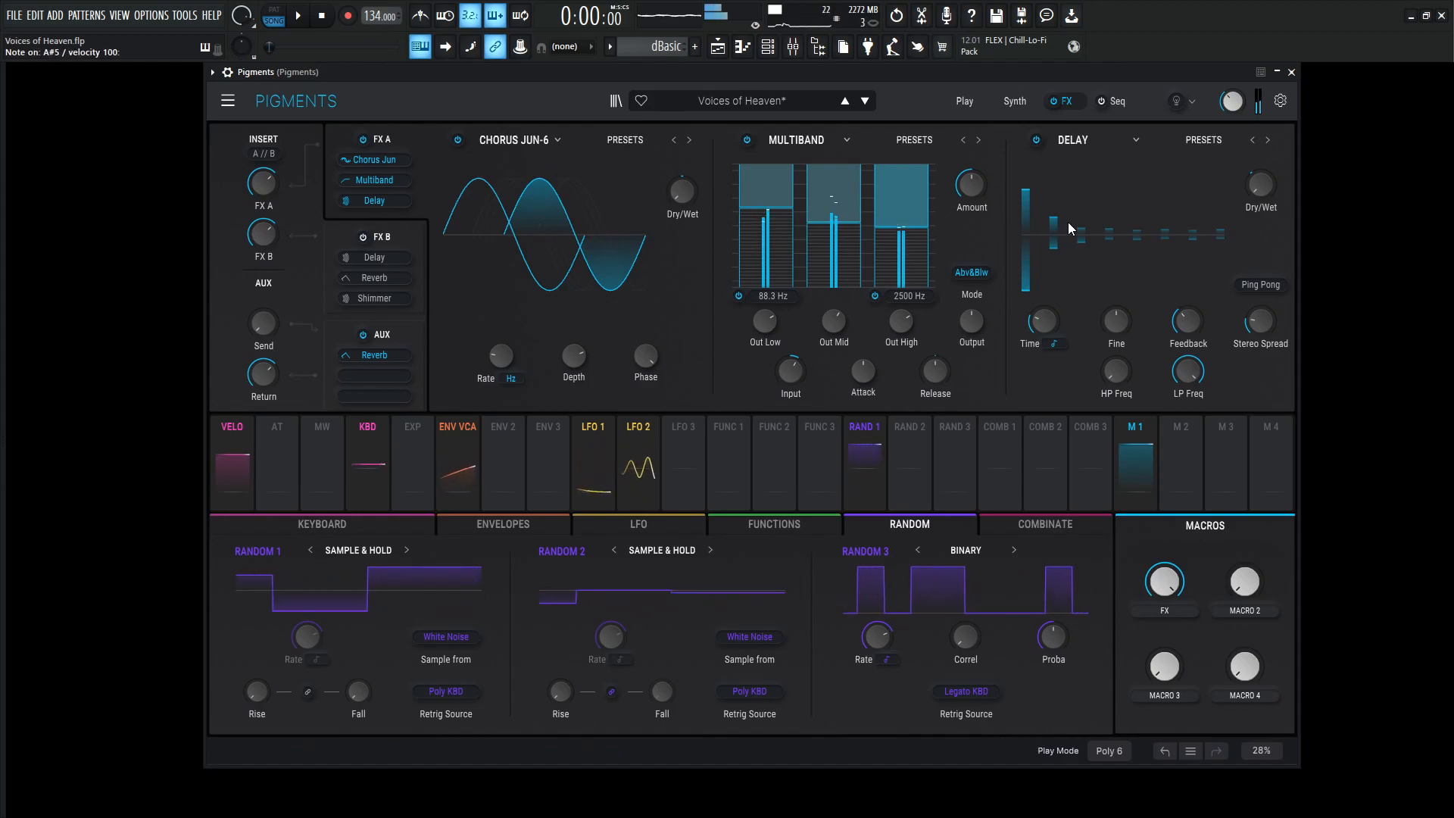
Bypass FX A's Delay, Multiband and Chorus JUN-6 to hear the dry sound, turn the chorus back on, and check its depth
click(1036, 140)
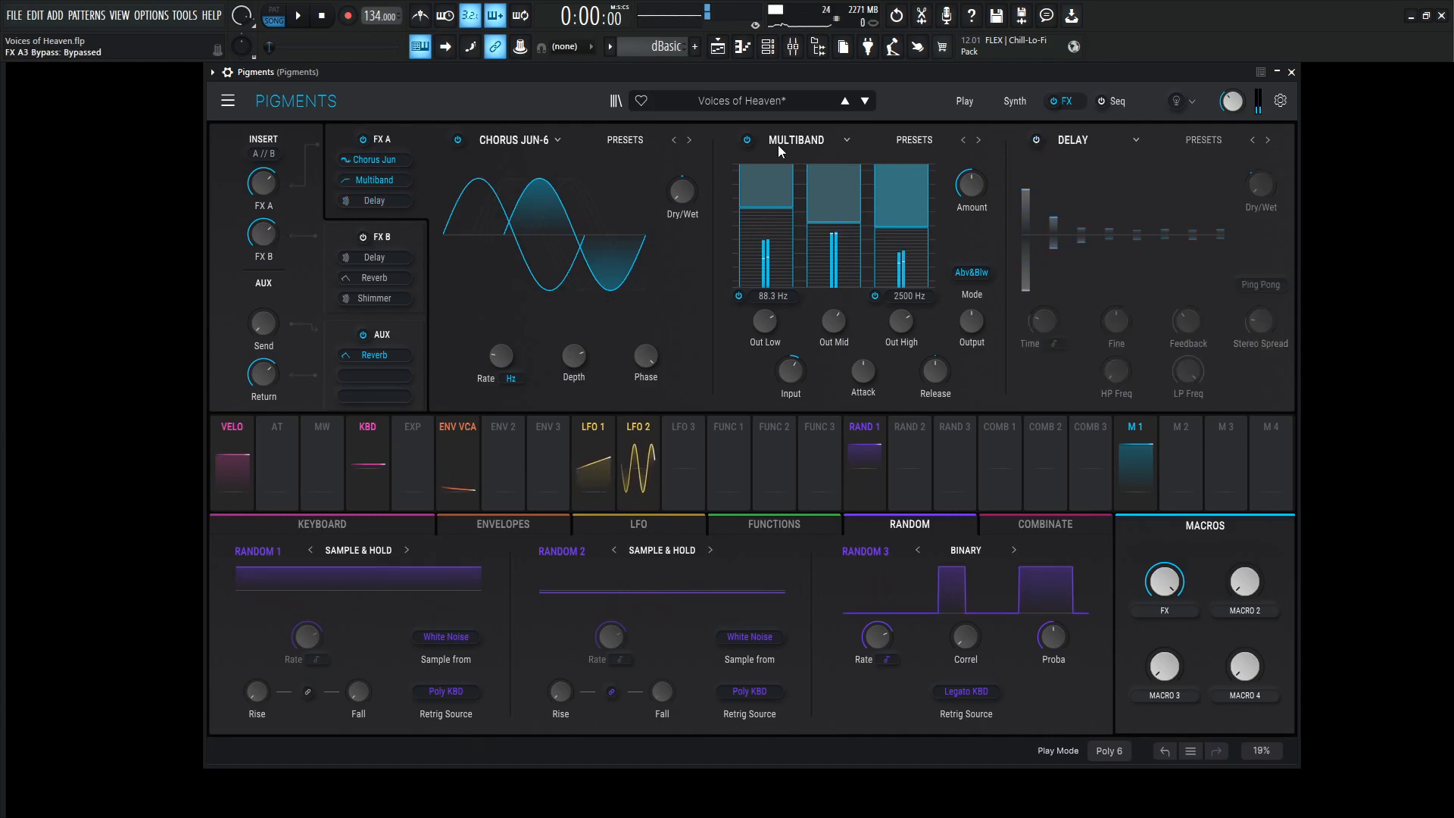
click(747, 139)
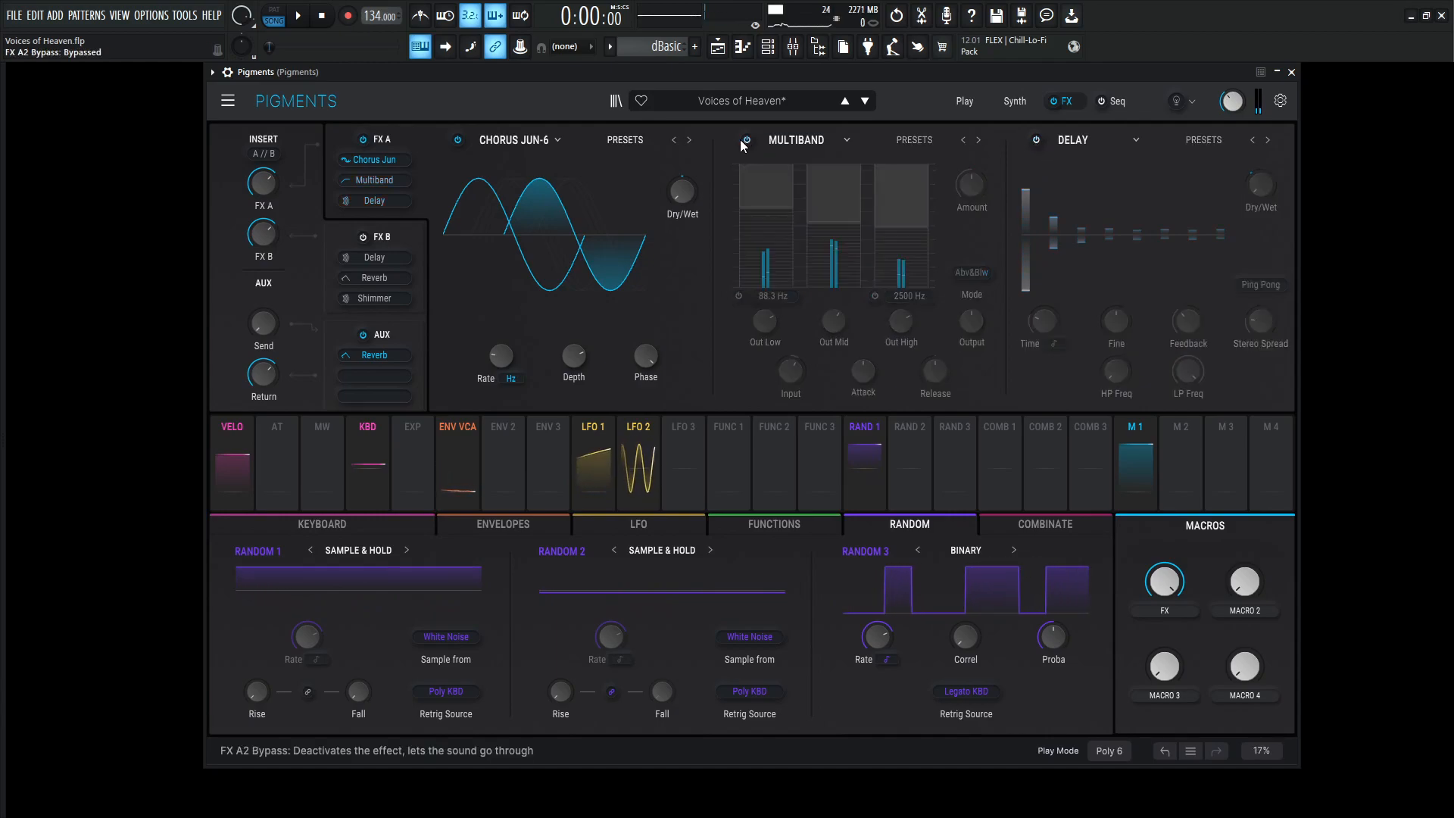
click(458, 140)
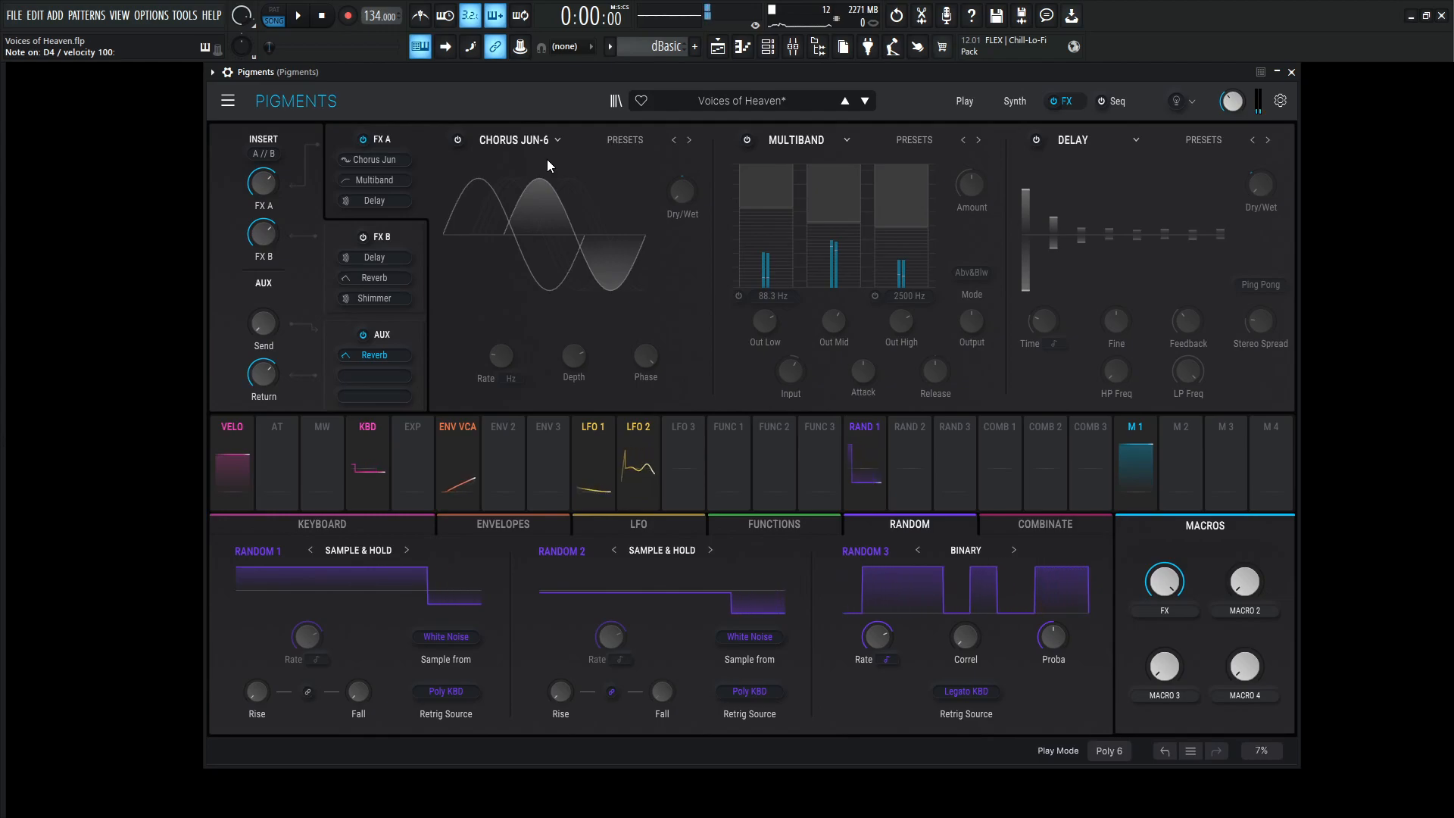
click(458, 140)
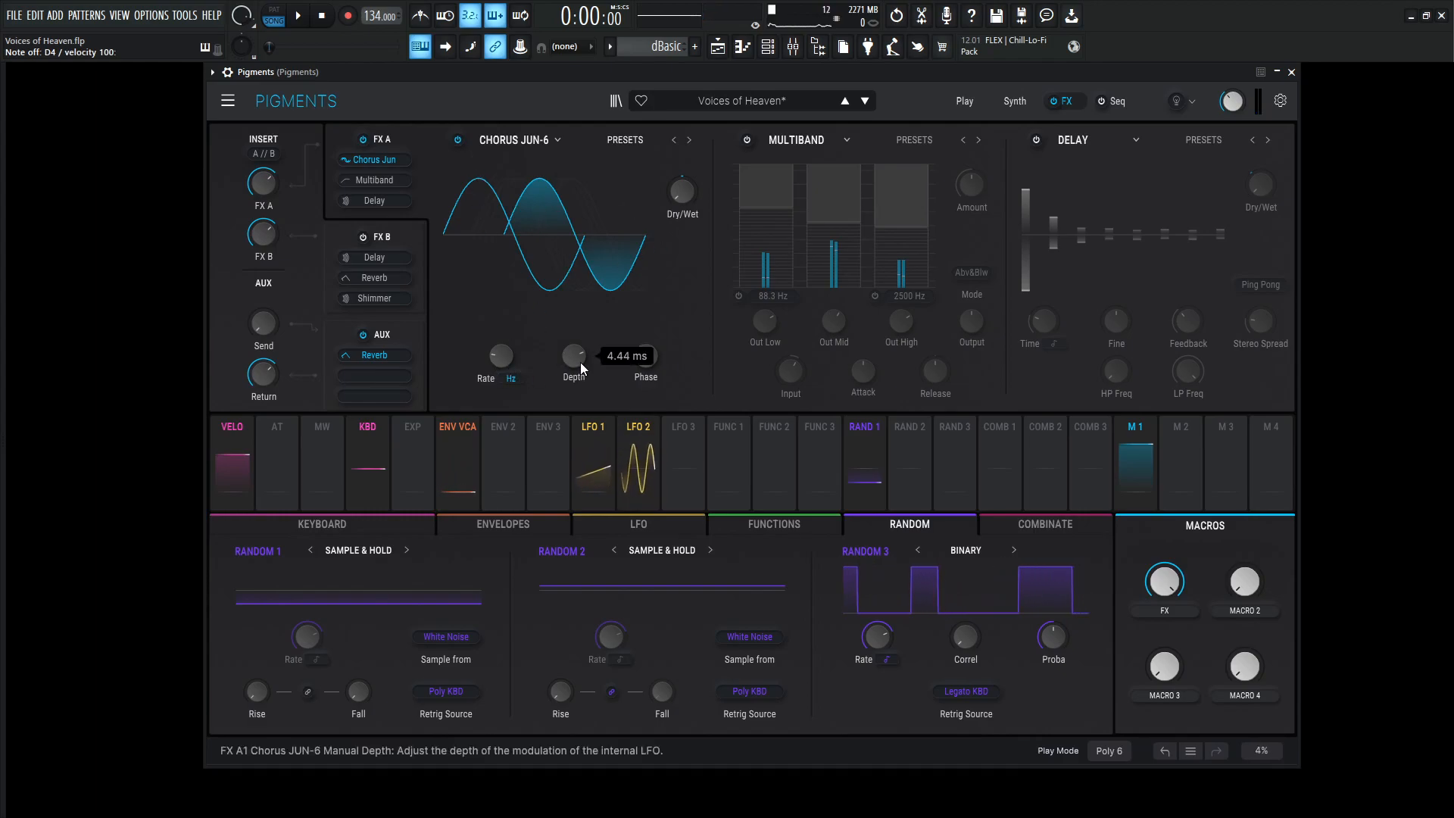
Check the Chorus JUN-6 phase and the FX macro, and turn on FX A's Multiband, comparing the sound with it bypassed
mouse_move(653, 362)
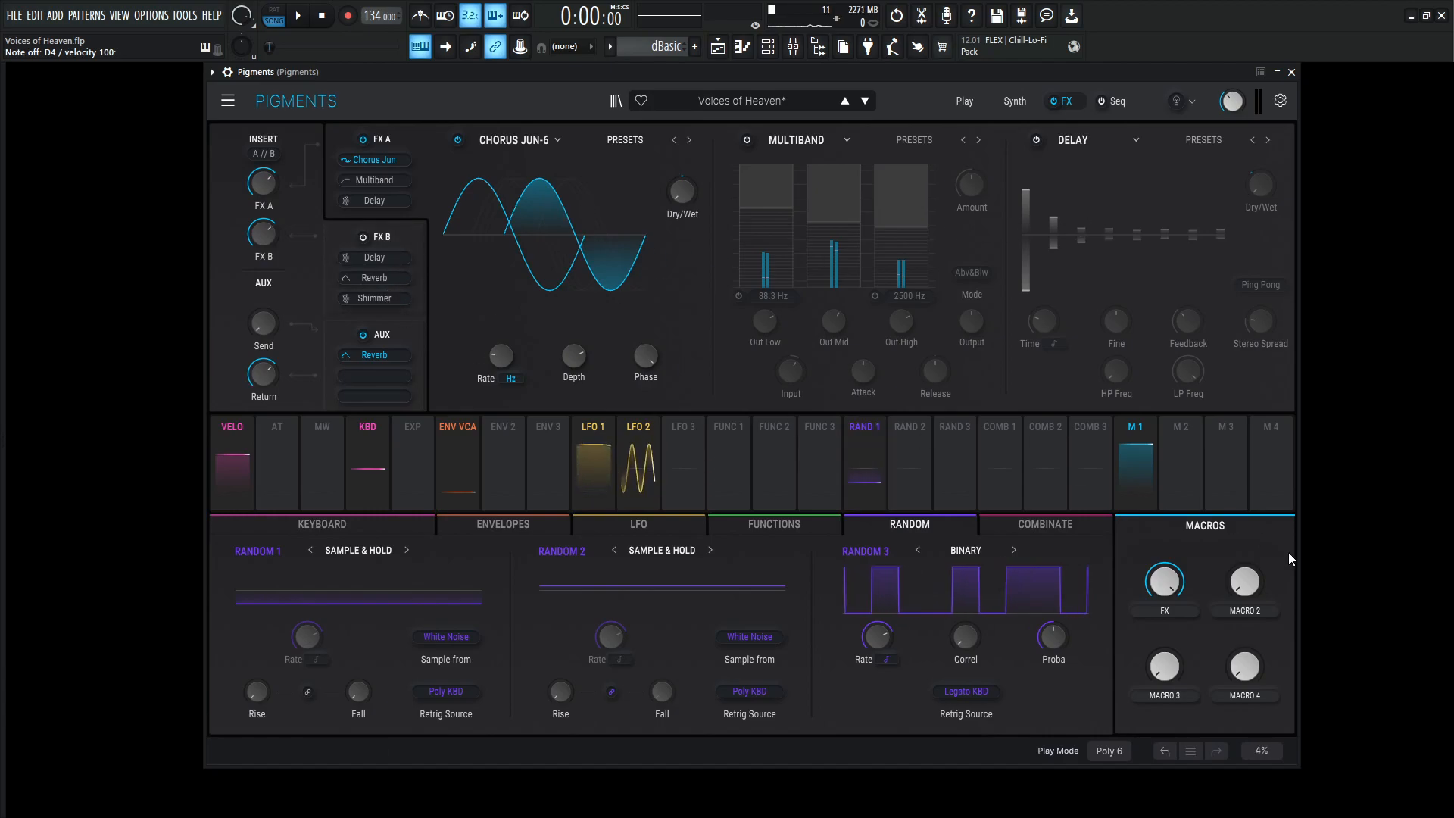
mouse_move(1177, 583)
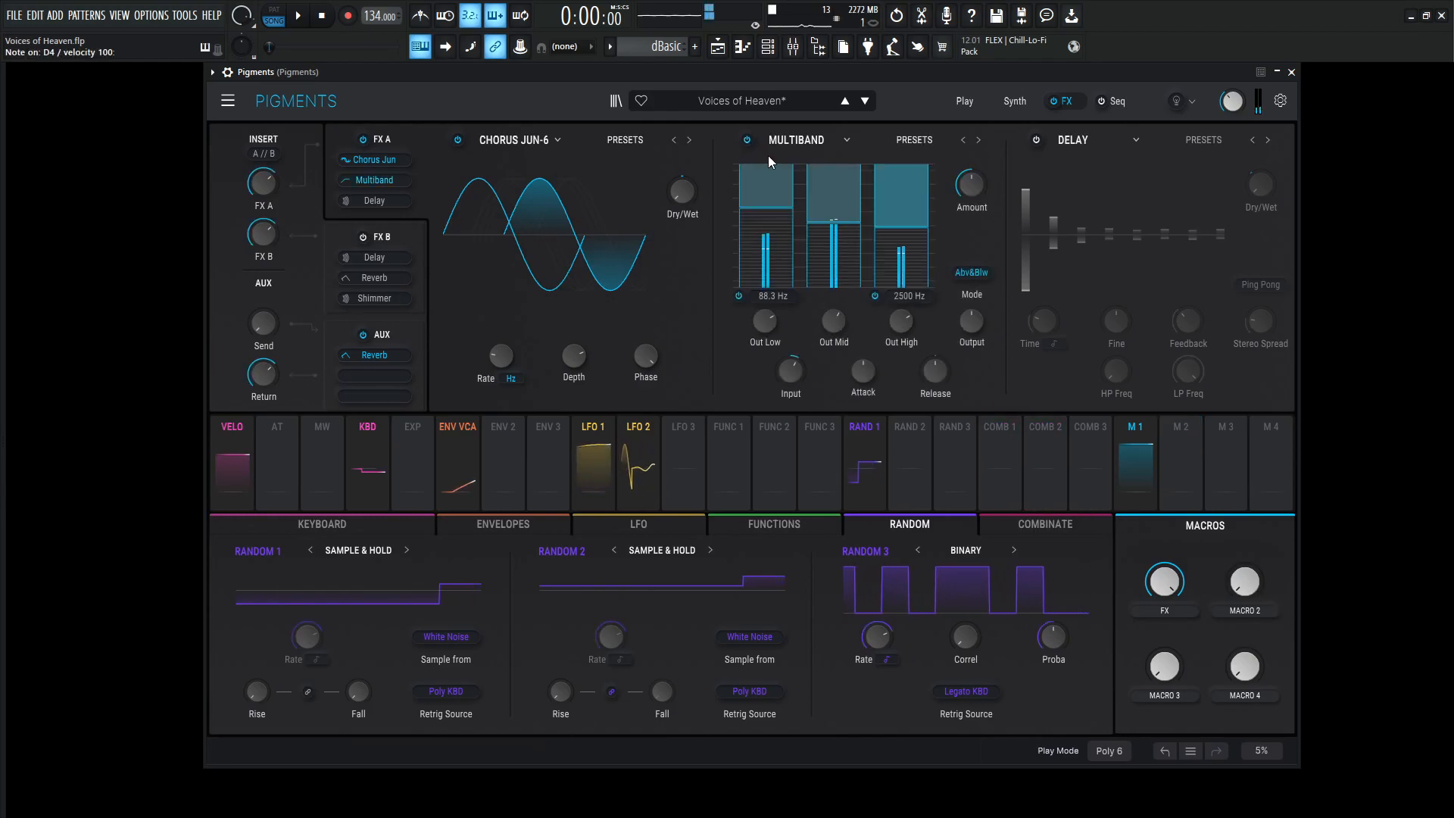
click(745, 141)
click(747, 140)
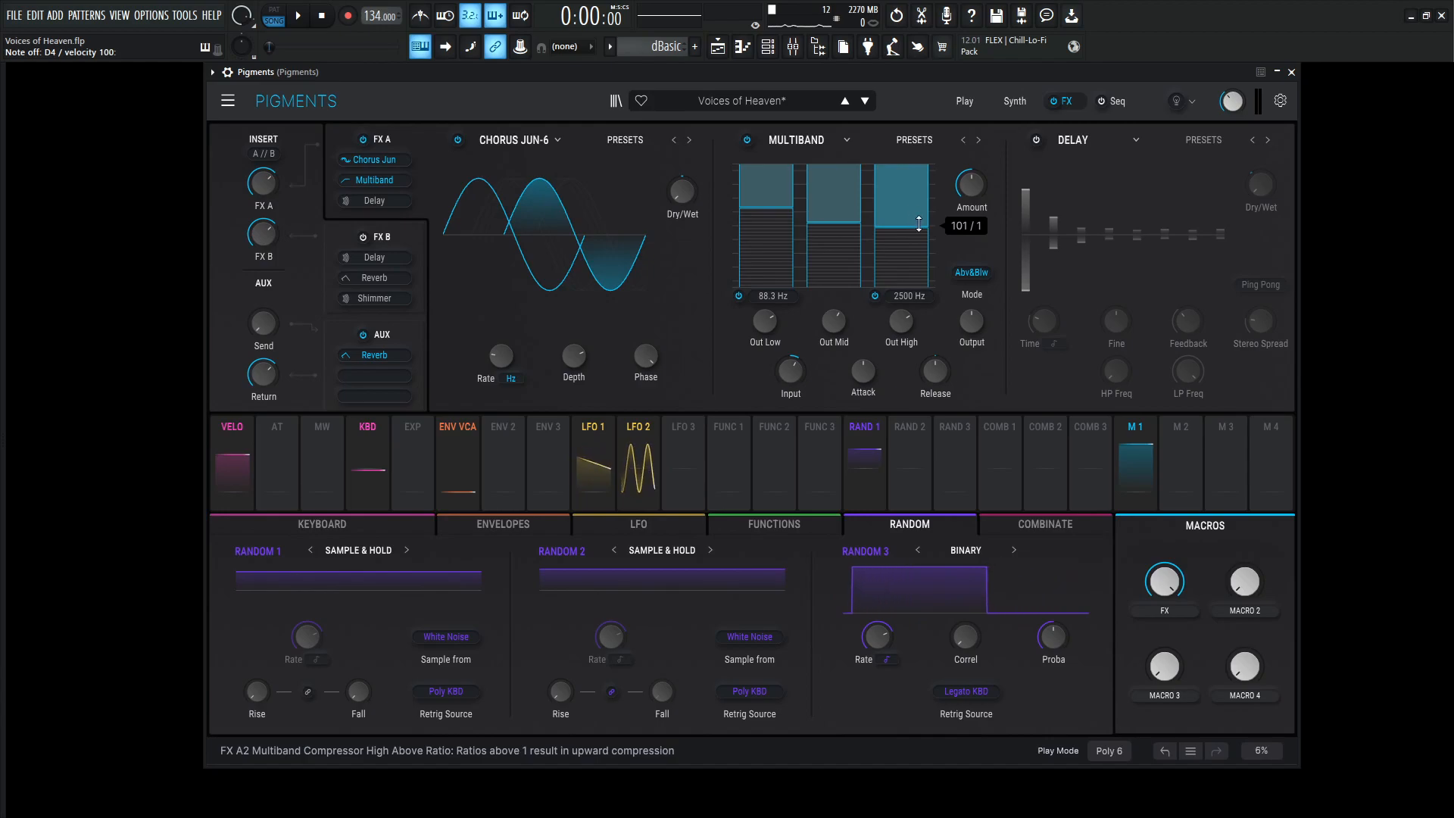
Turn on FX A's Delay and examine its feedback, stereo spread, HP and LP frequencies, and the macro modulation on its dry/wet
click(1037, 140)
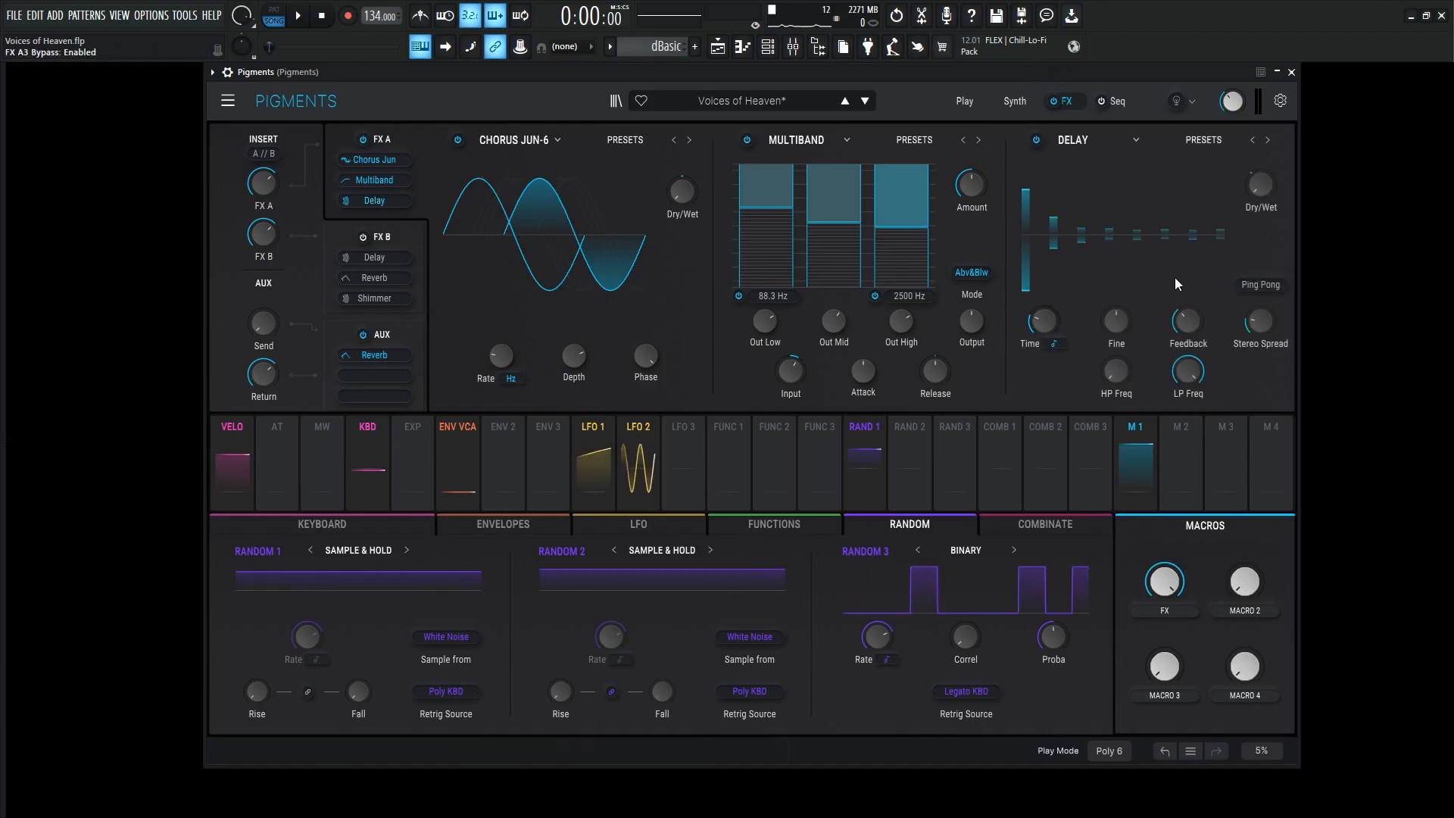
mouse_move(1195, 330)
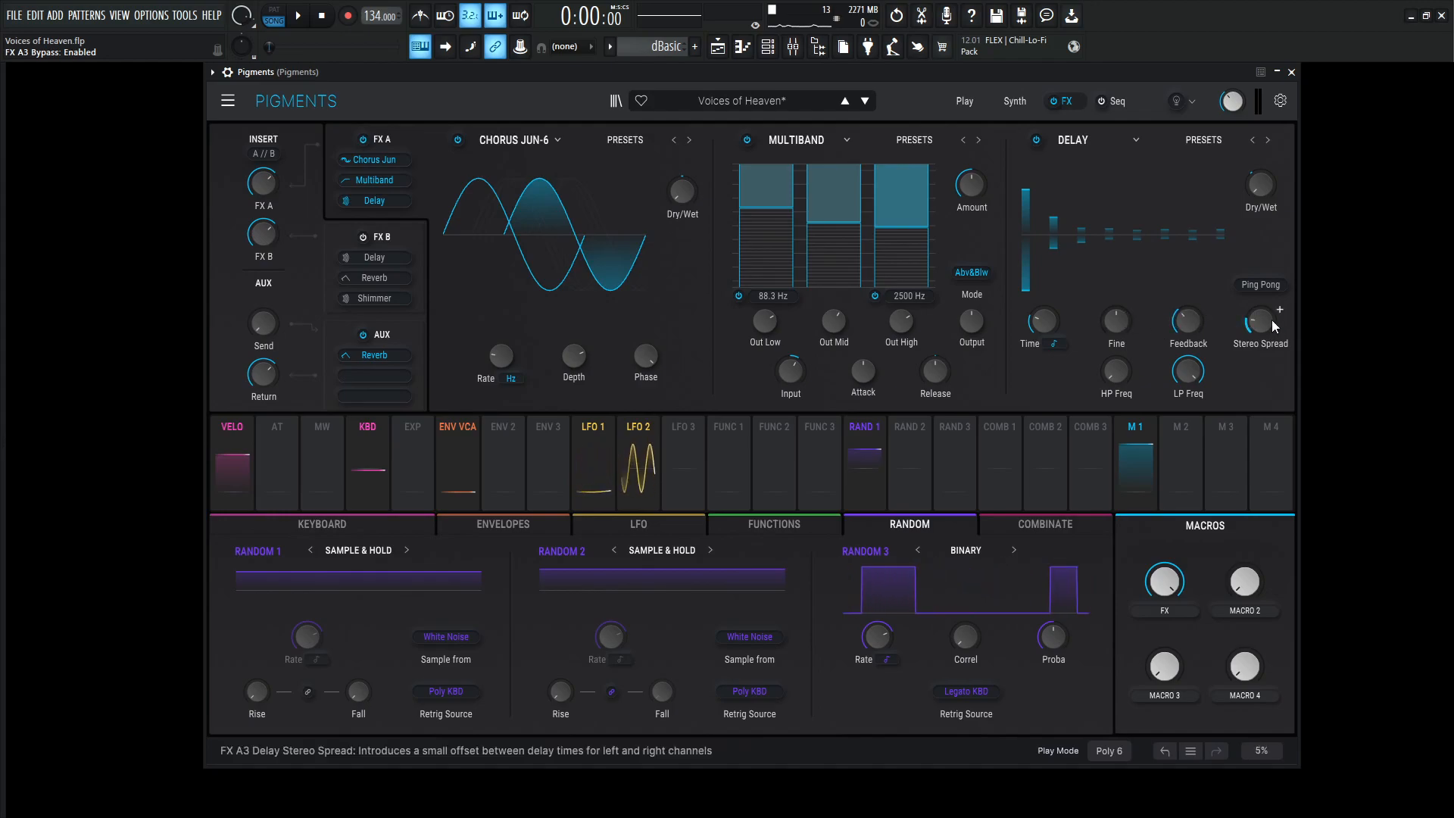
mouse_move(1275, 325)
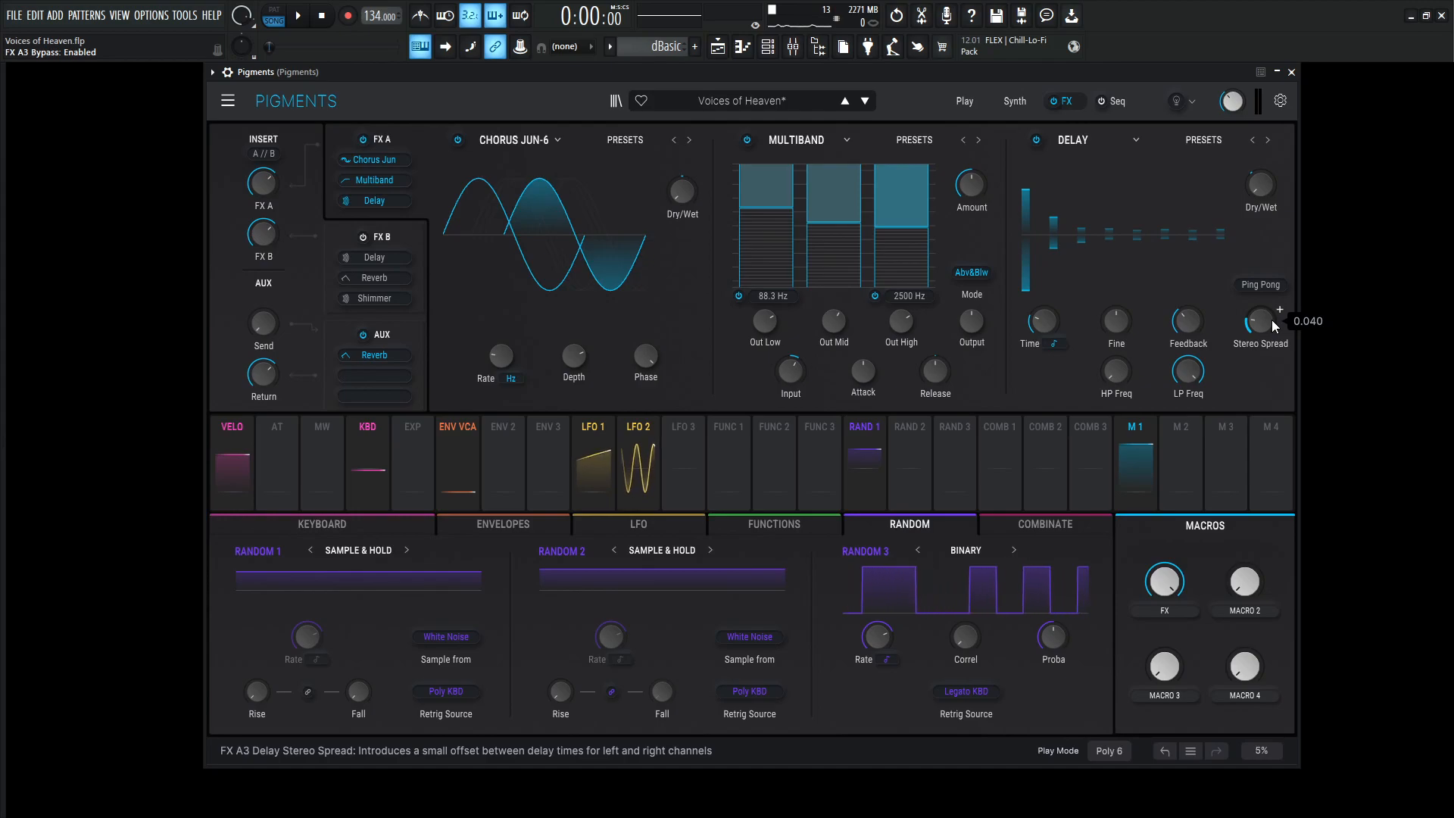
mouse_move(1134, 381)
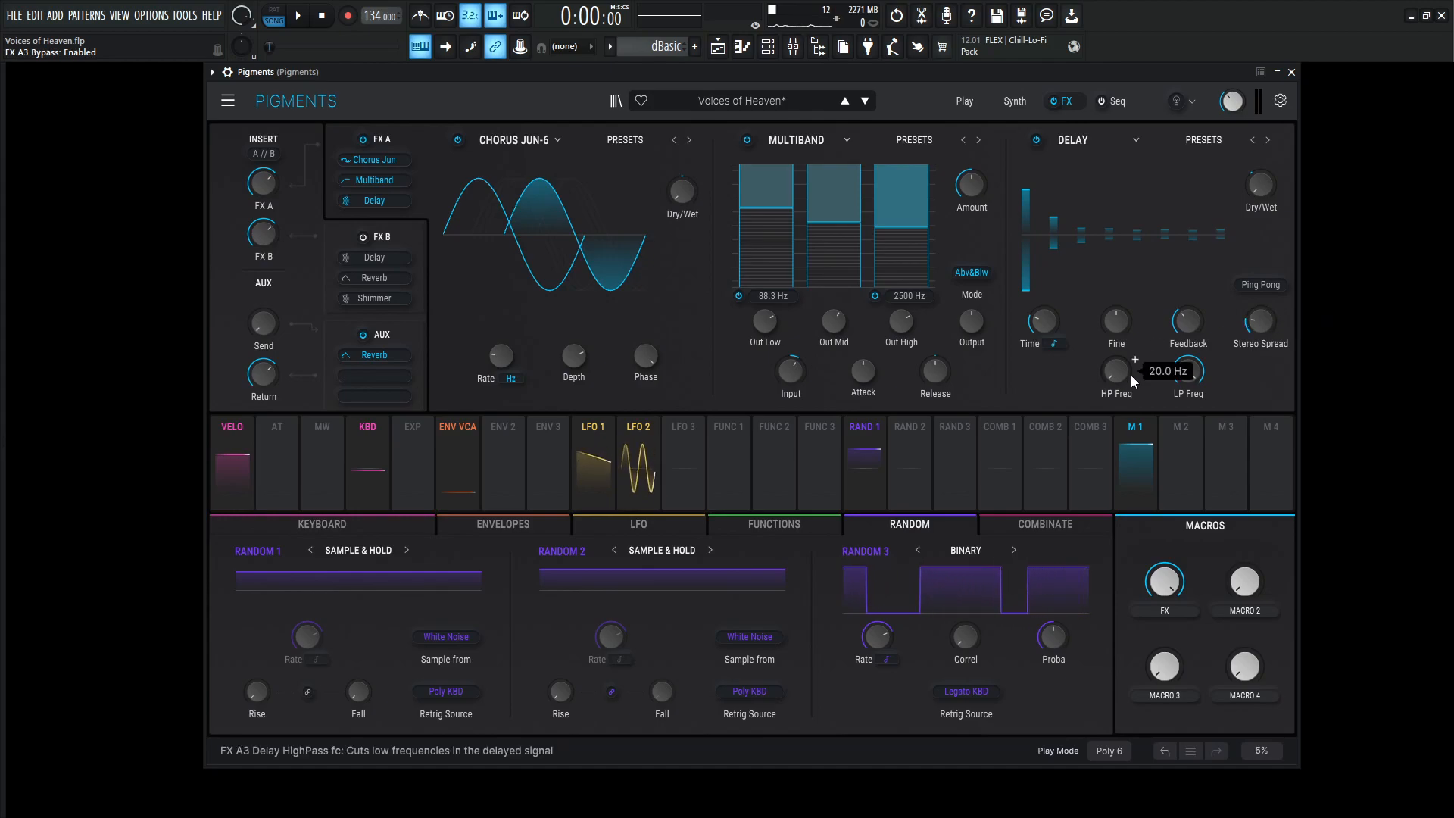
mouse_move(1190, 380)
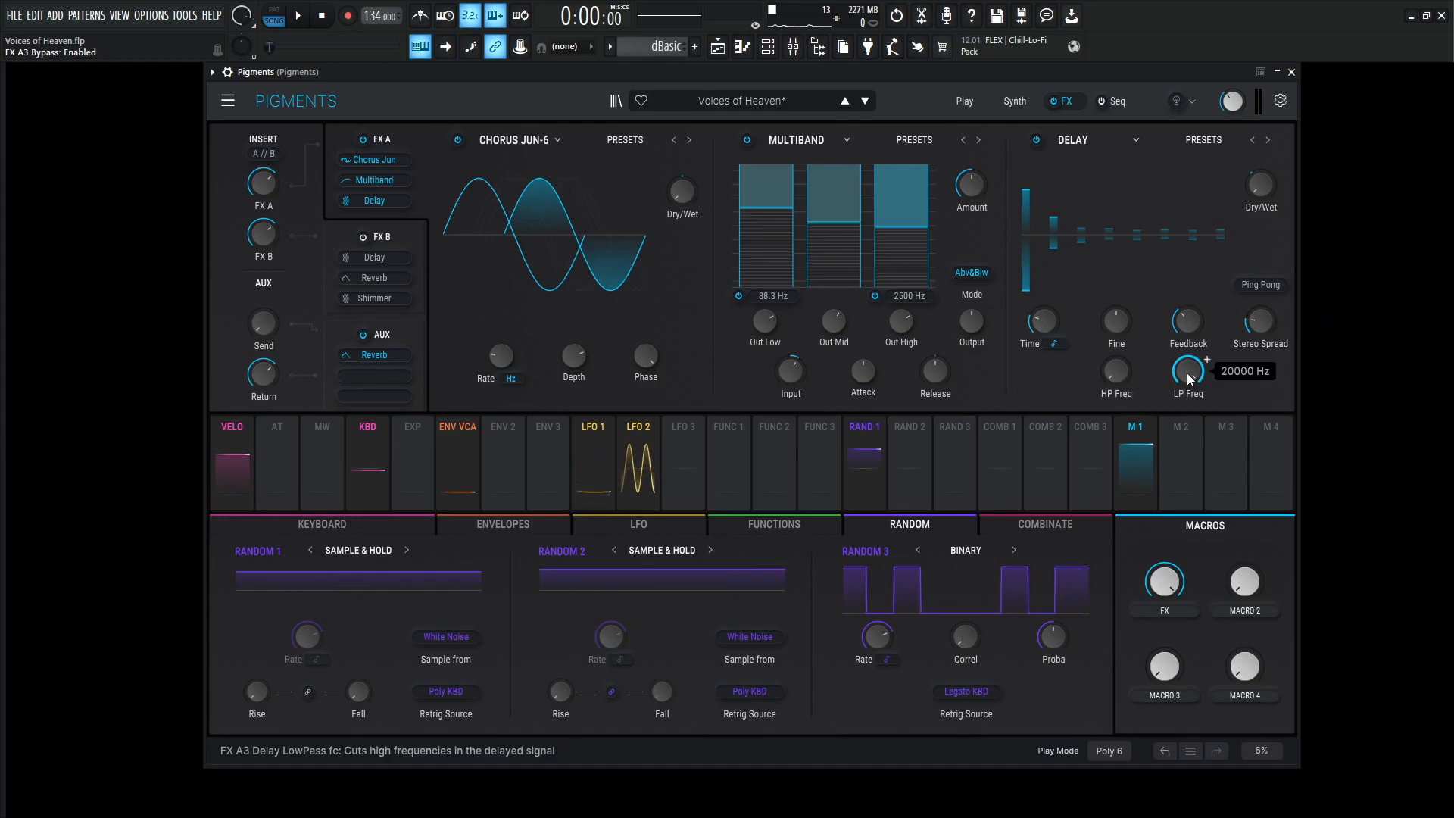
key(x)
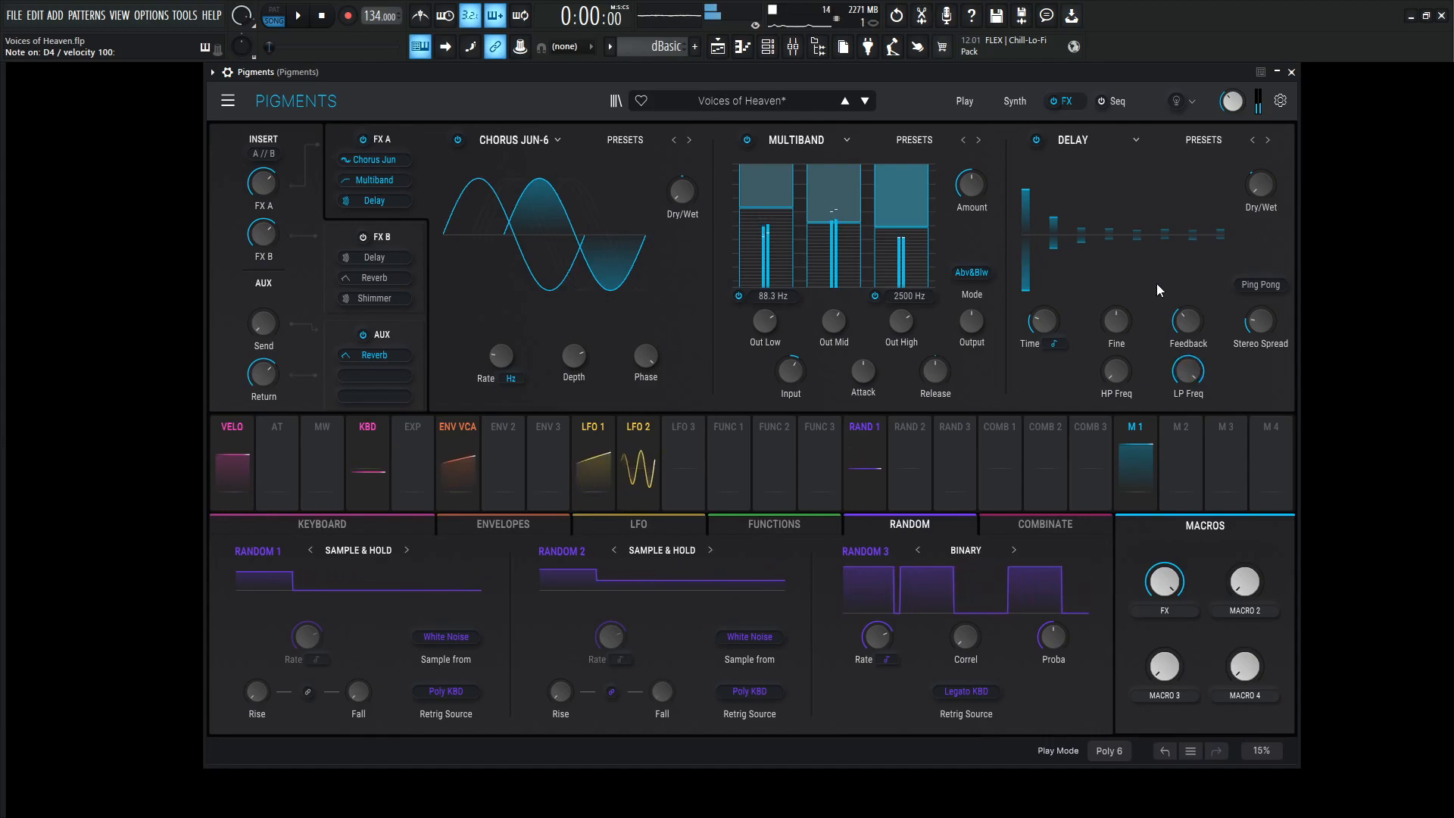
mouse_move(1265, 172)
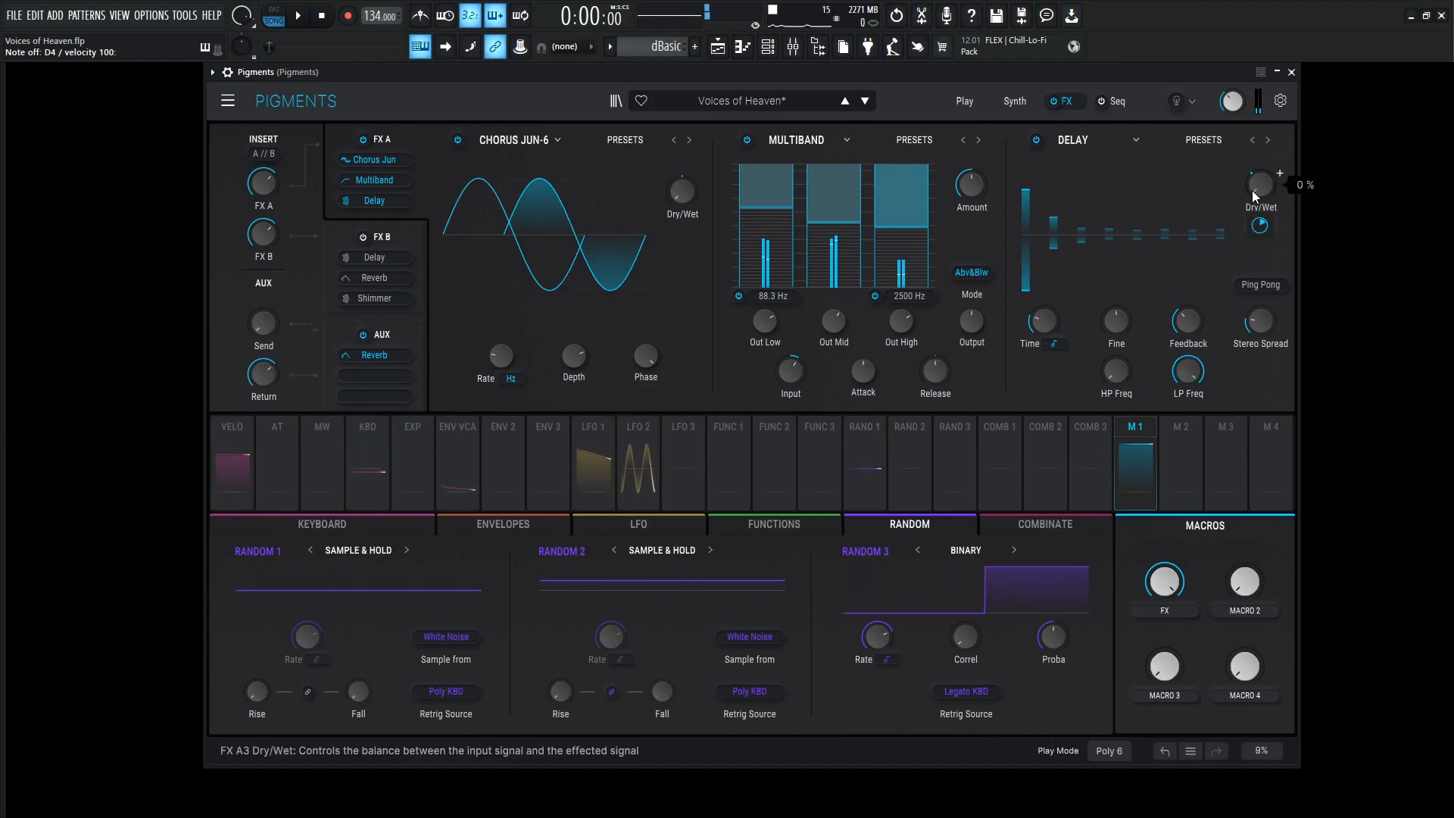
mouse_move(1261, 228)
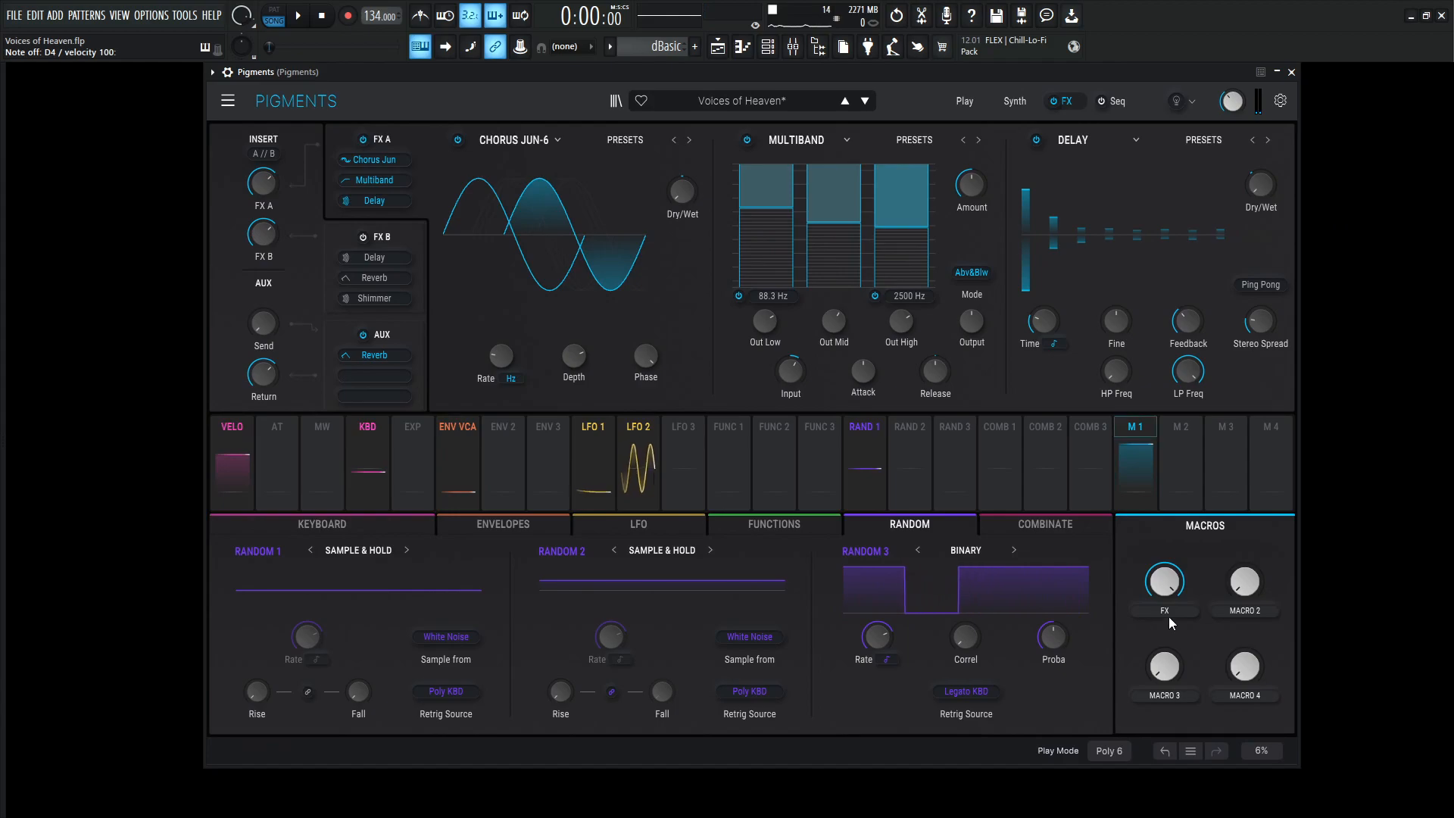
Turn off Engine 1, turn on Engine 2 and the Utility Engine, and show the Utility Engine's settings
click(1011, 103)
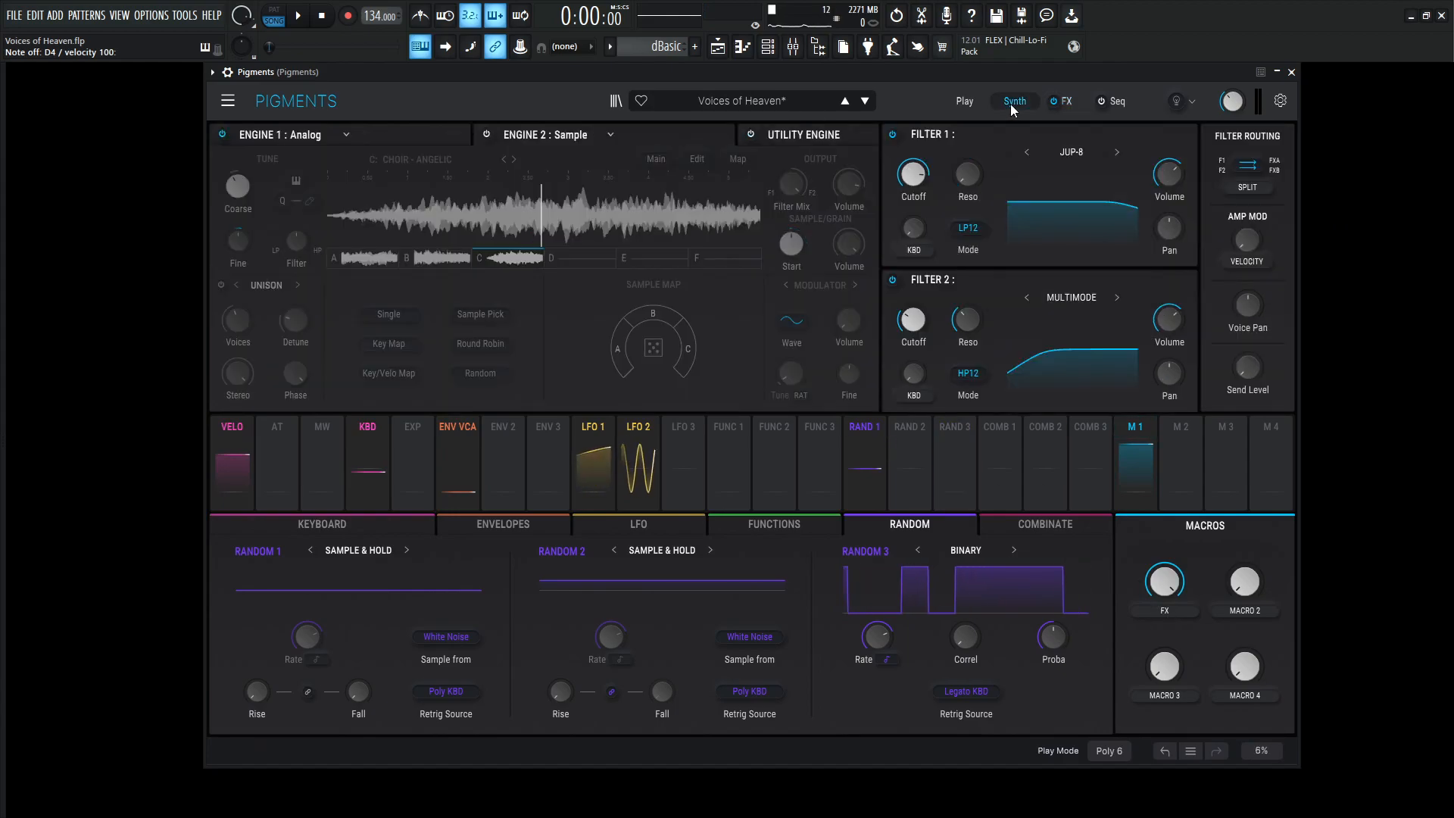
click(485, 134)
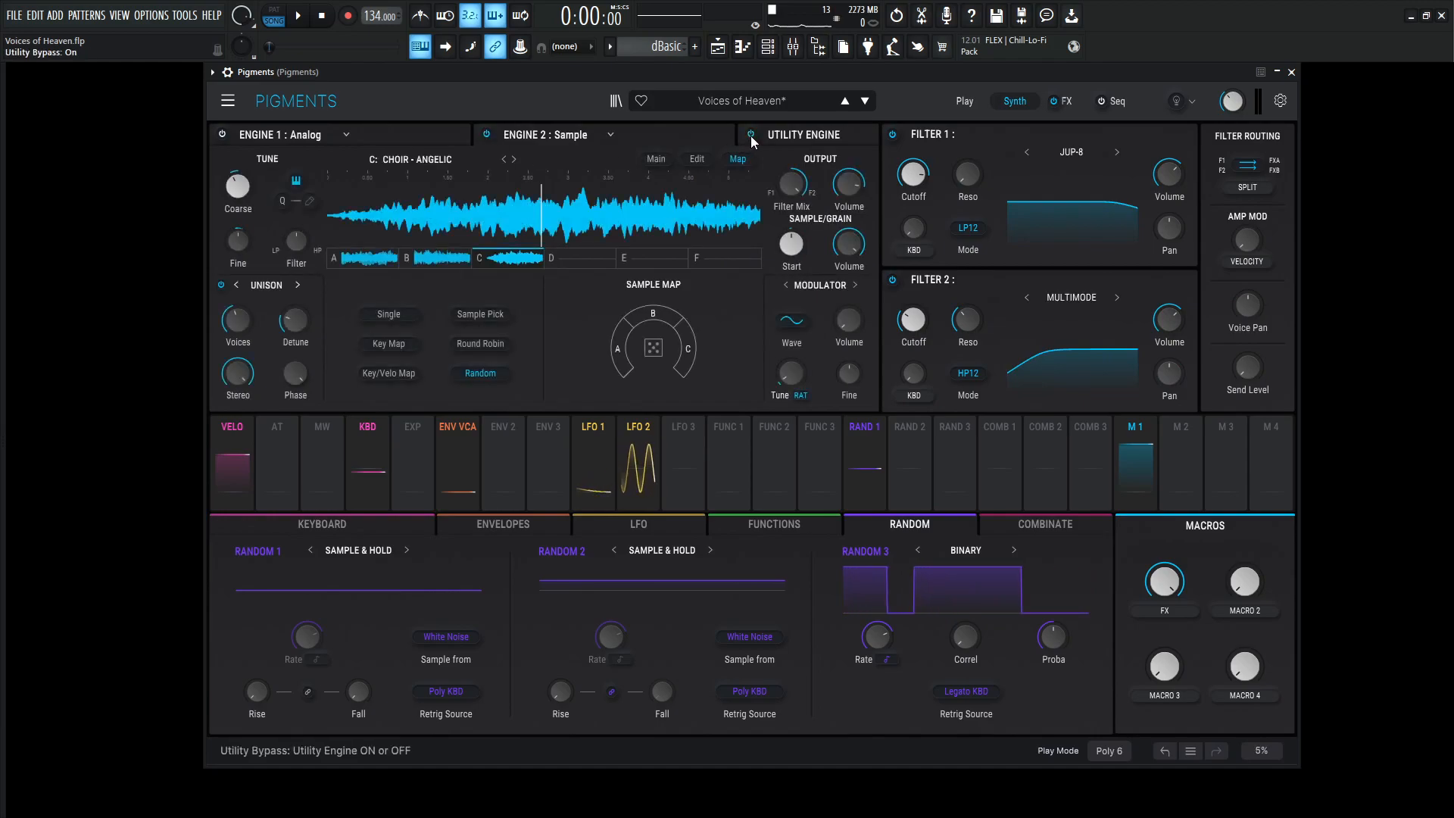
click(833, 138)
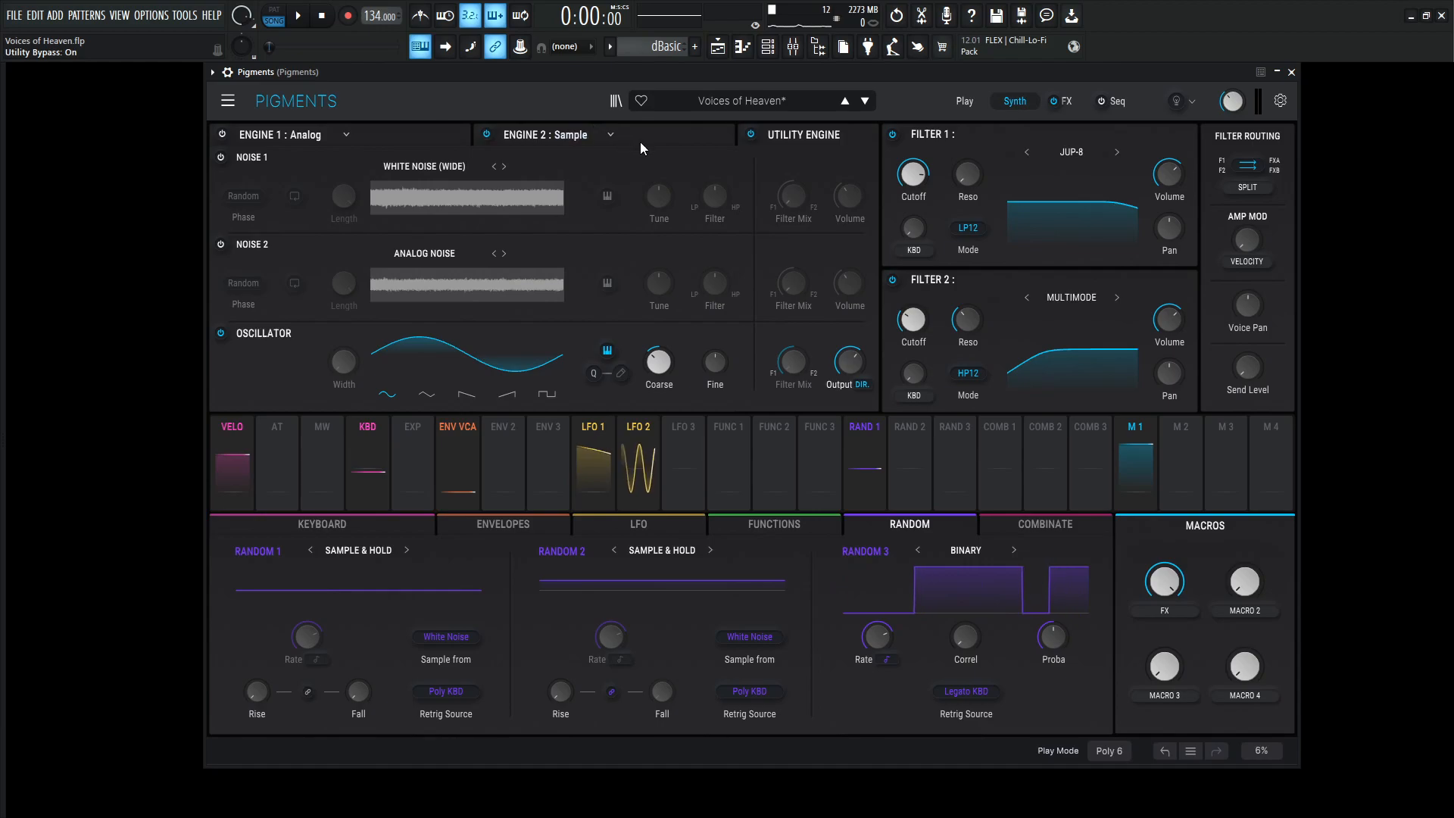
Return to the effects, turn on the FX B chain, and bypass its Shimmer, Reverb and Delay
click(1066, 101)
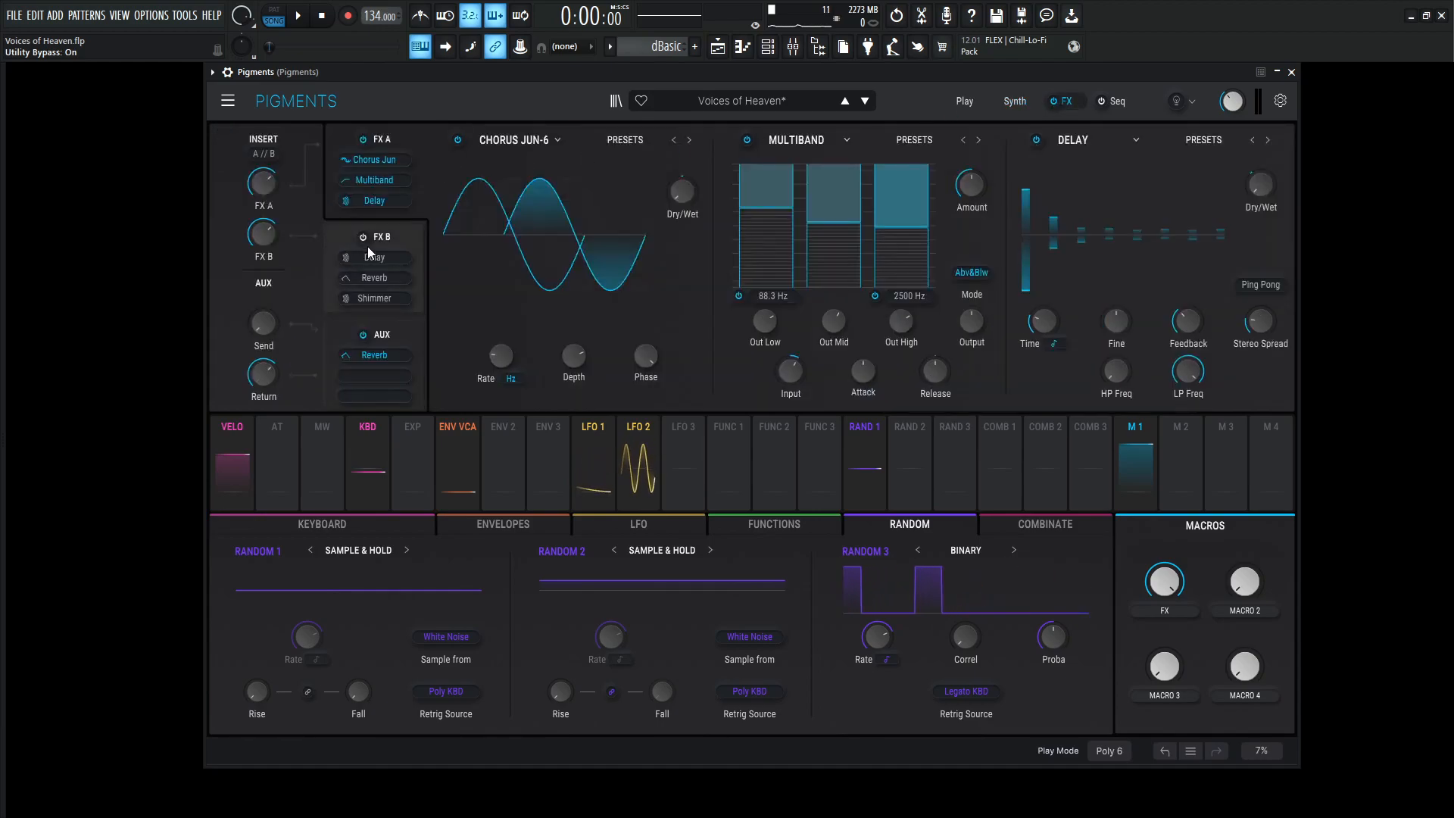
click(400, 236)
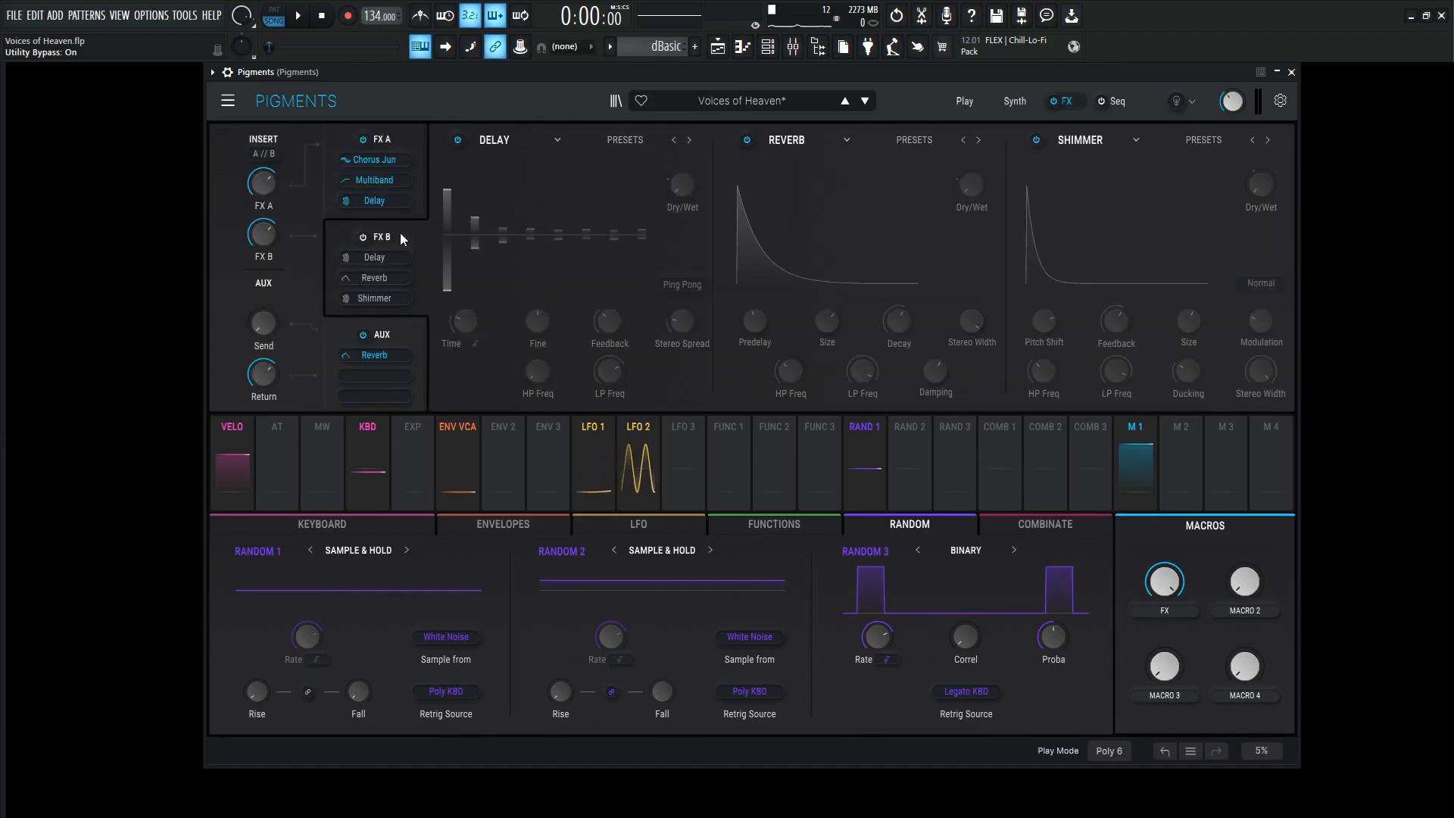
click(362, 237)
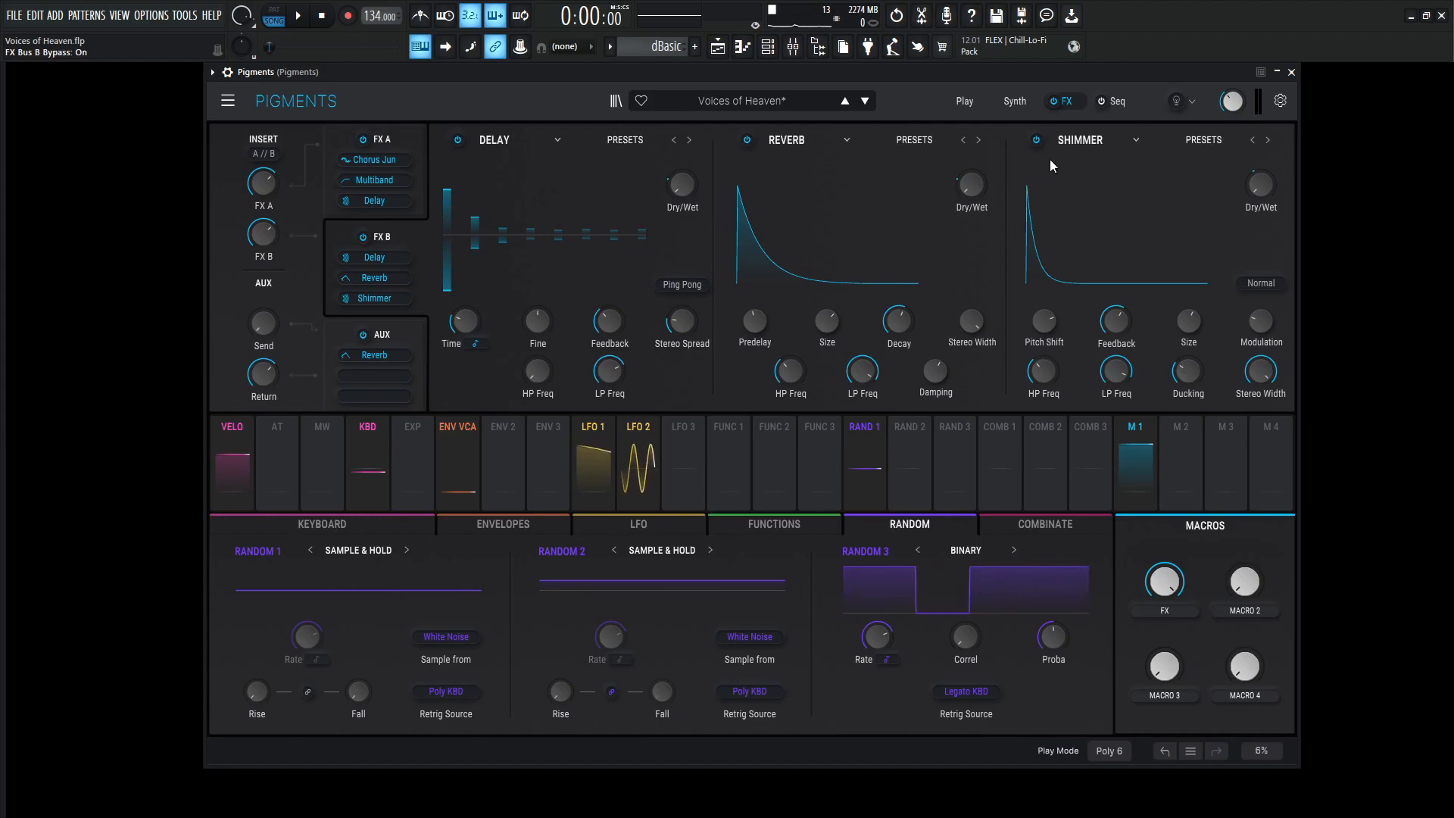
click(1037, 139)
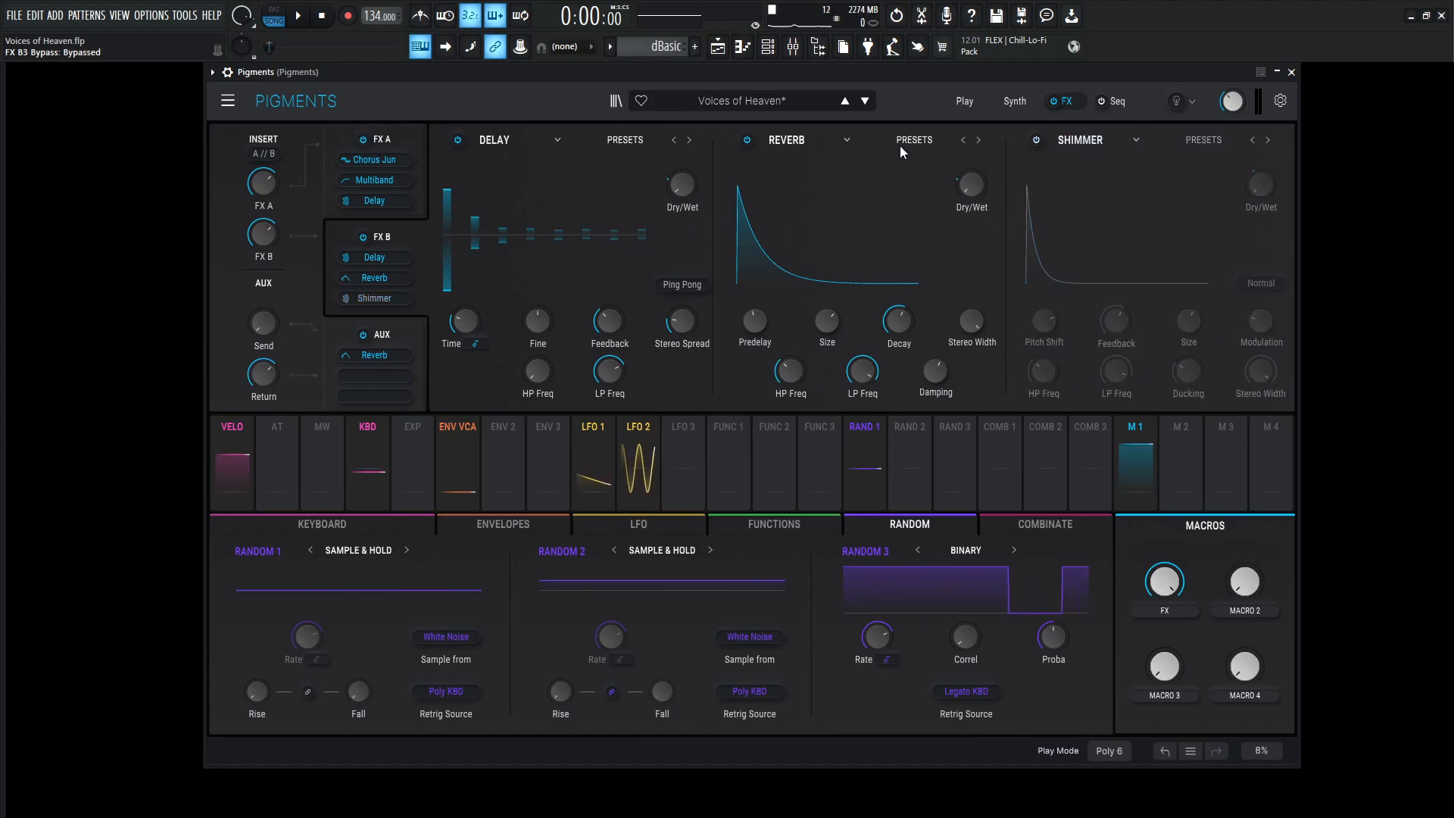
click(748, 139)
click(457, 140)
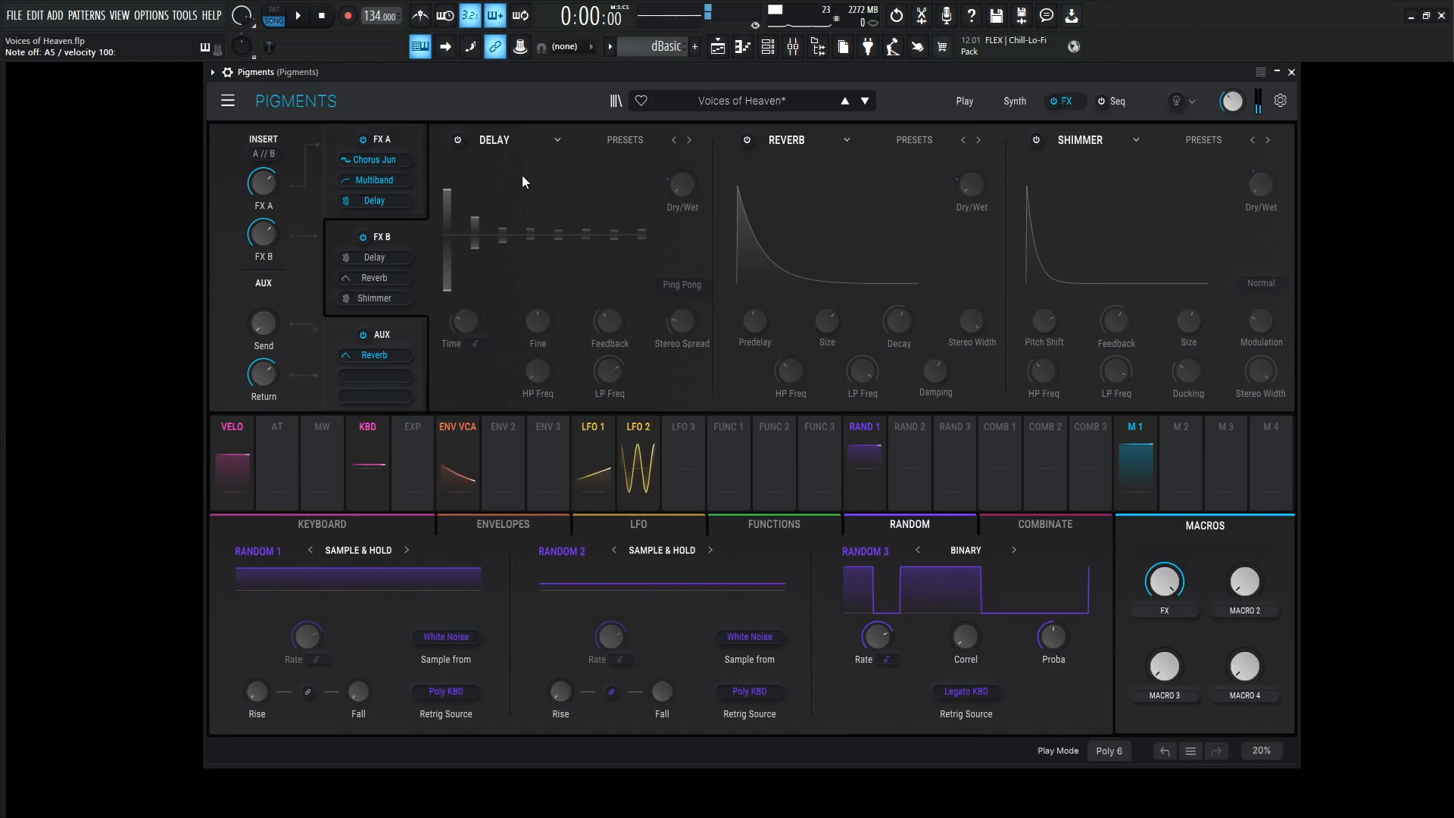
Turn FX B's Delay and Reverb back on one after the other and check the dry/wet of each
click(459, 140)
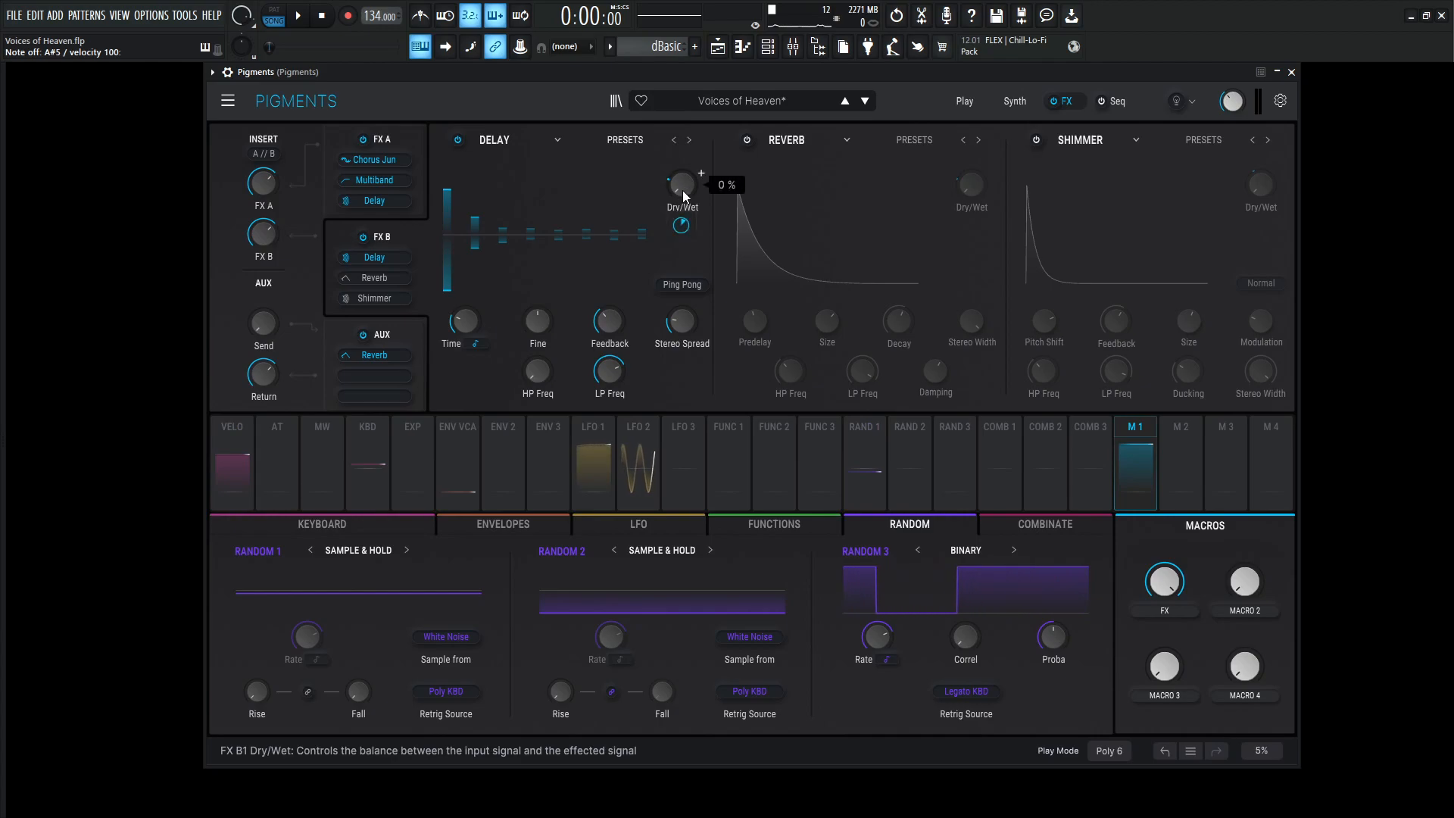
mouse_move(680, 222)
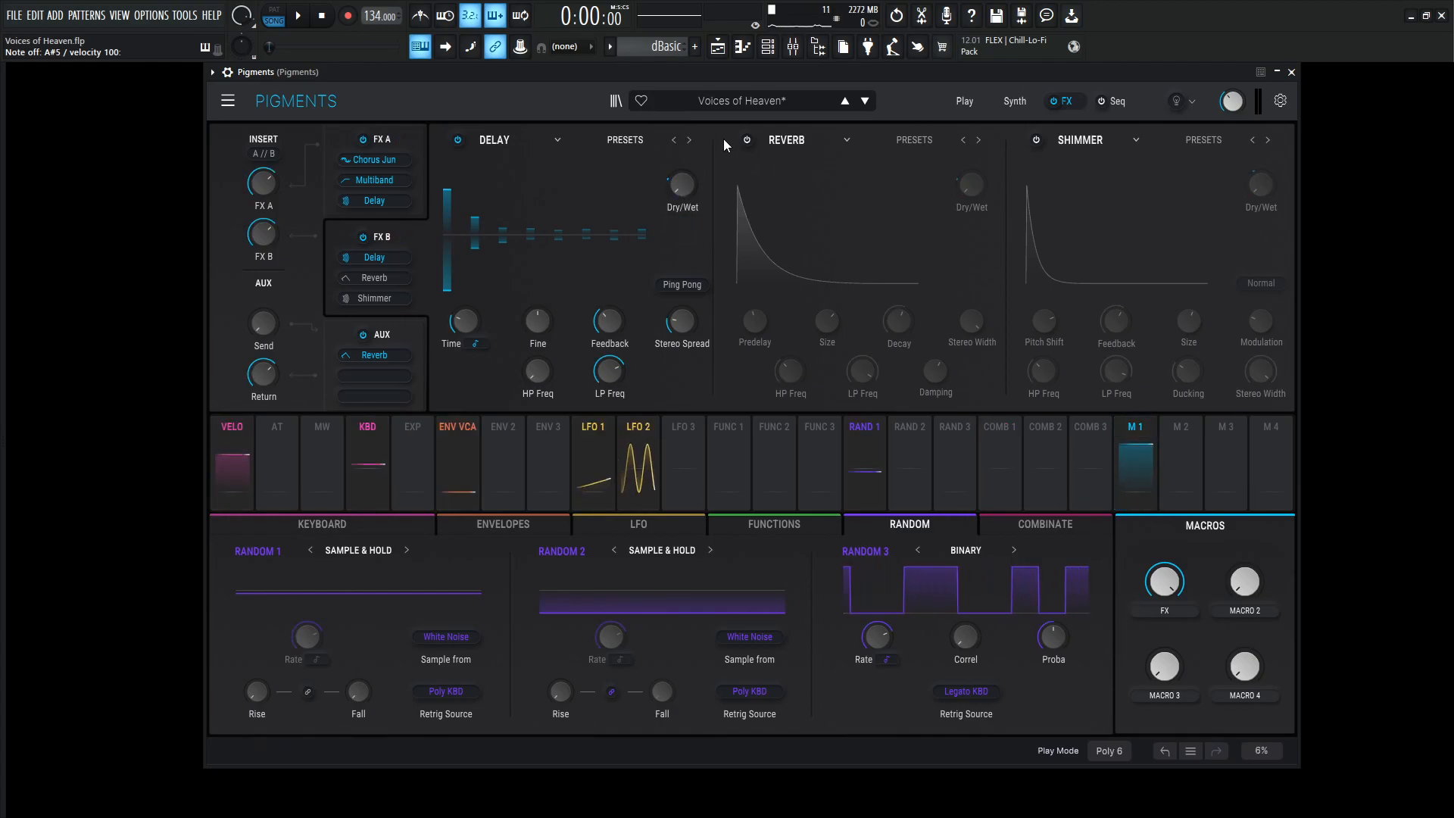
click(750, 142)
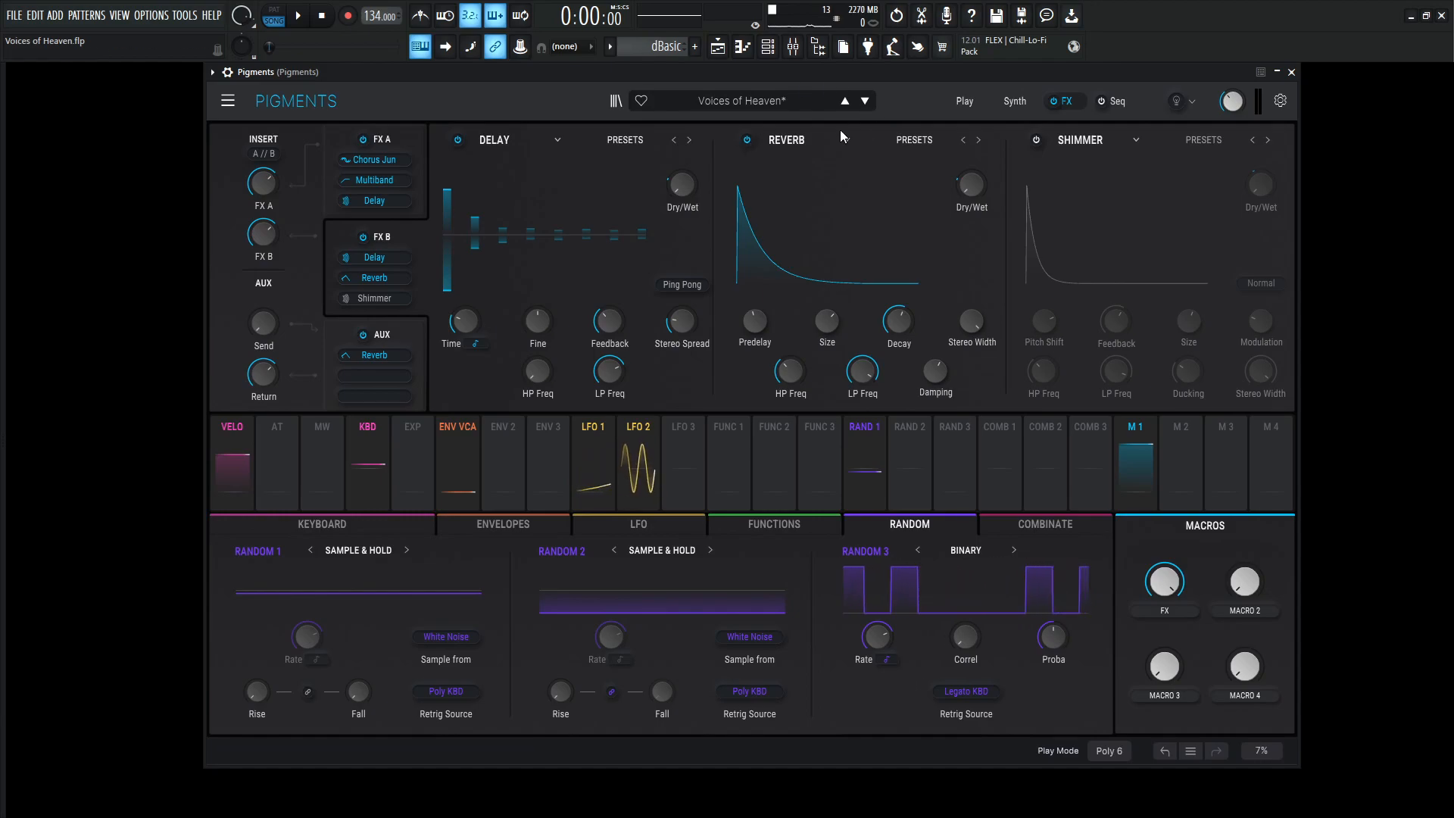
mouse_move(974, 186)
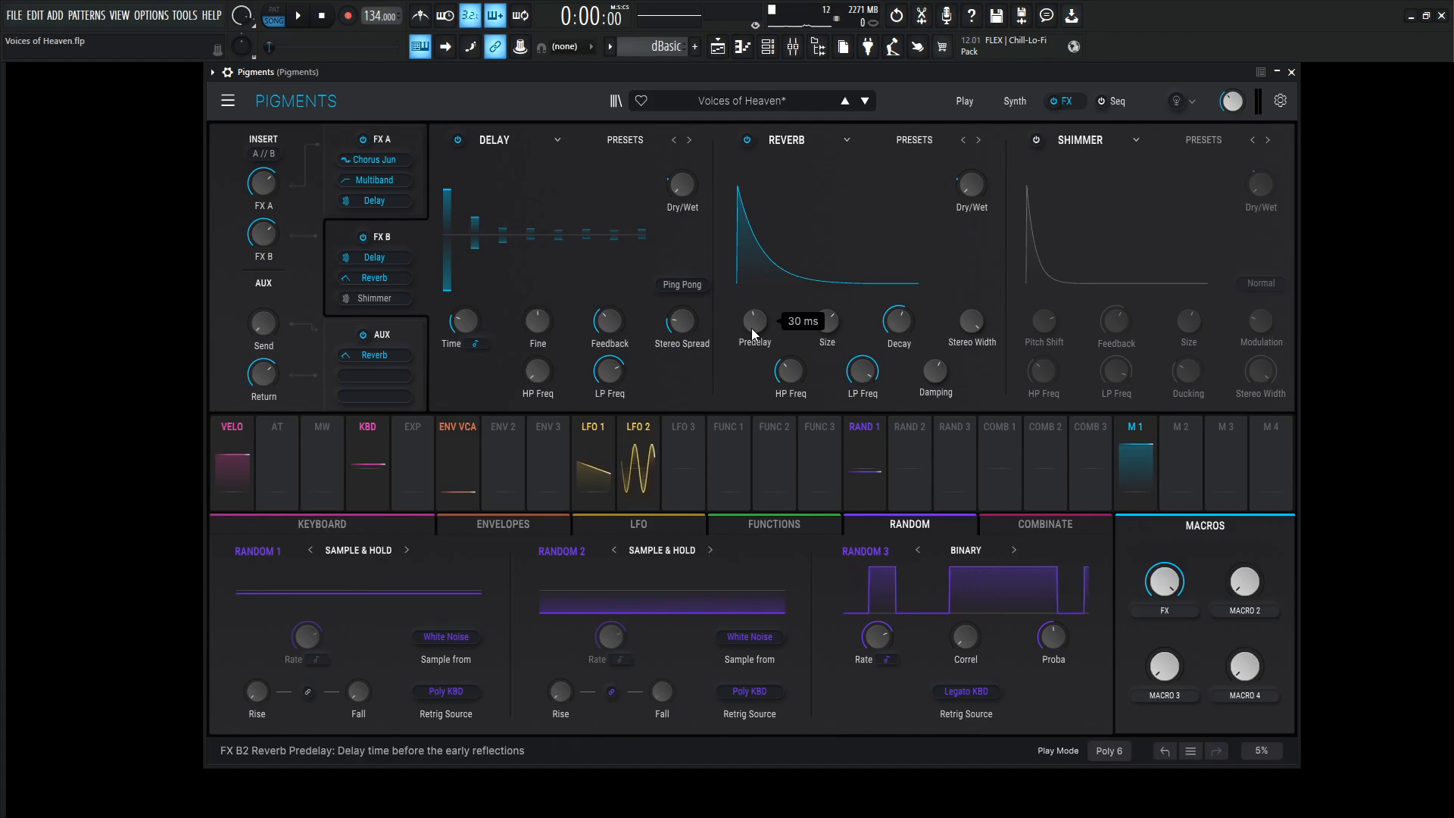
Examine the FX B Reverb's predelay, size, decay, stereo width, HP and LP frequencies, and damping
mouse_move(831, 324)
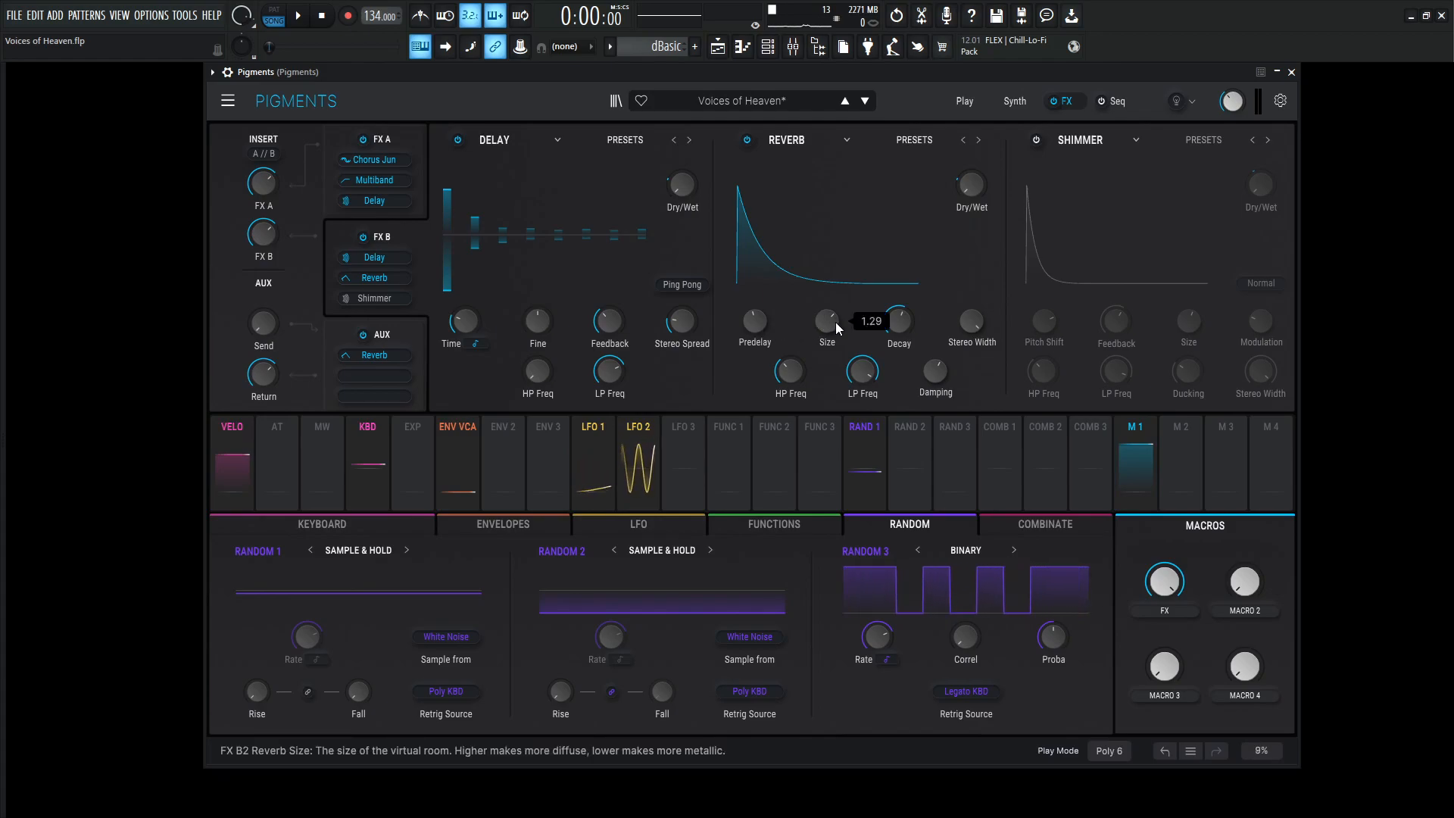
mouse_move(901, 324)
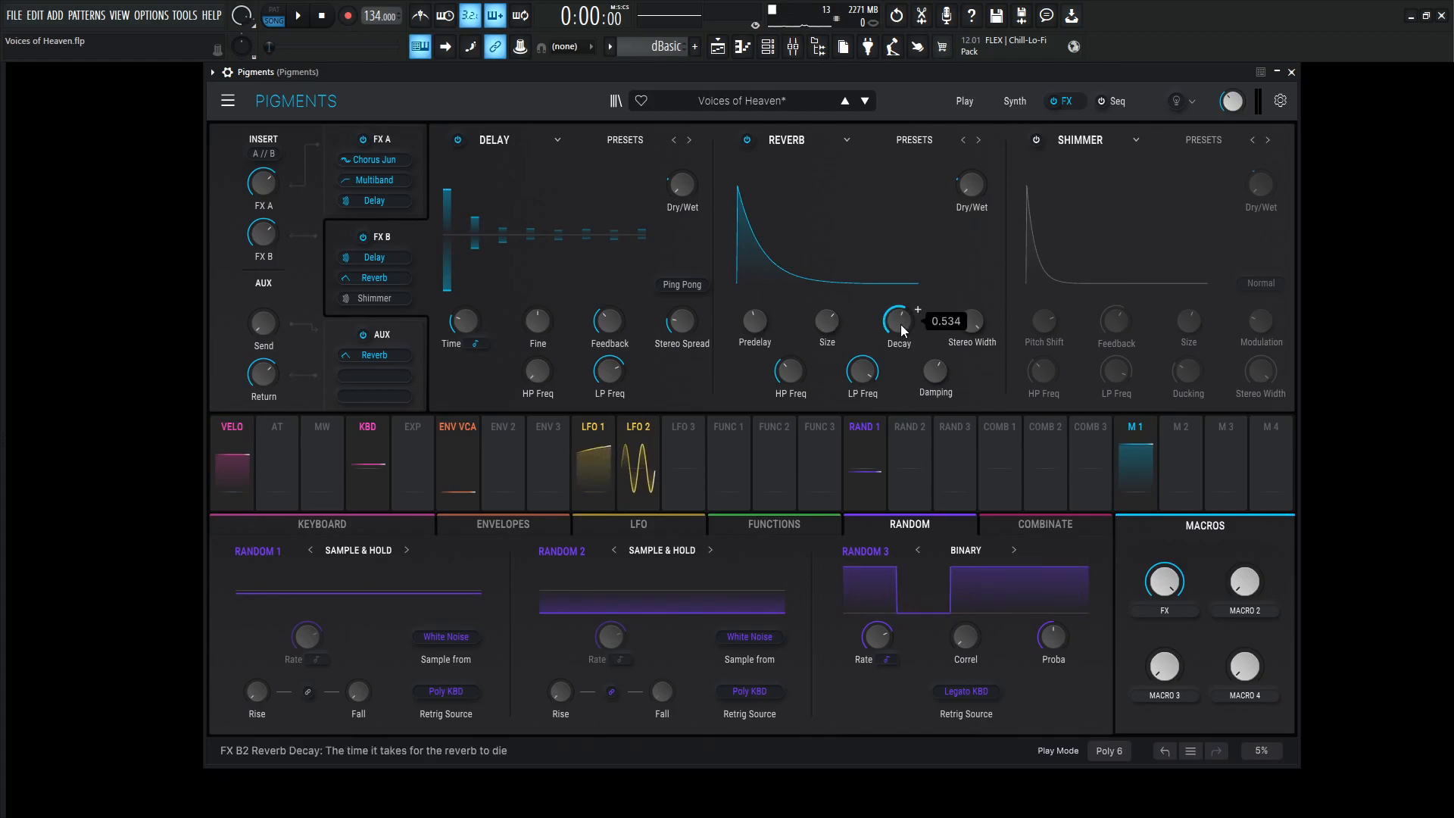
mouse_move(976, 325)
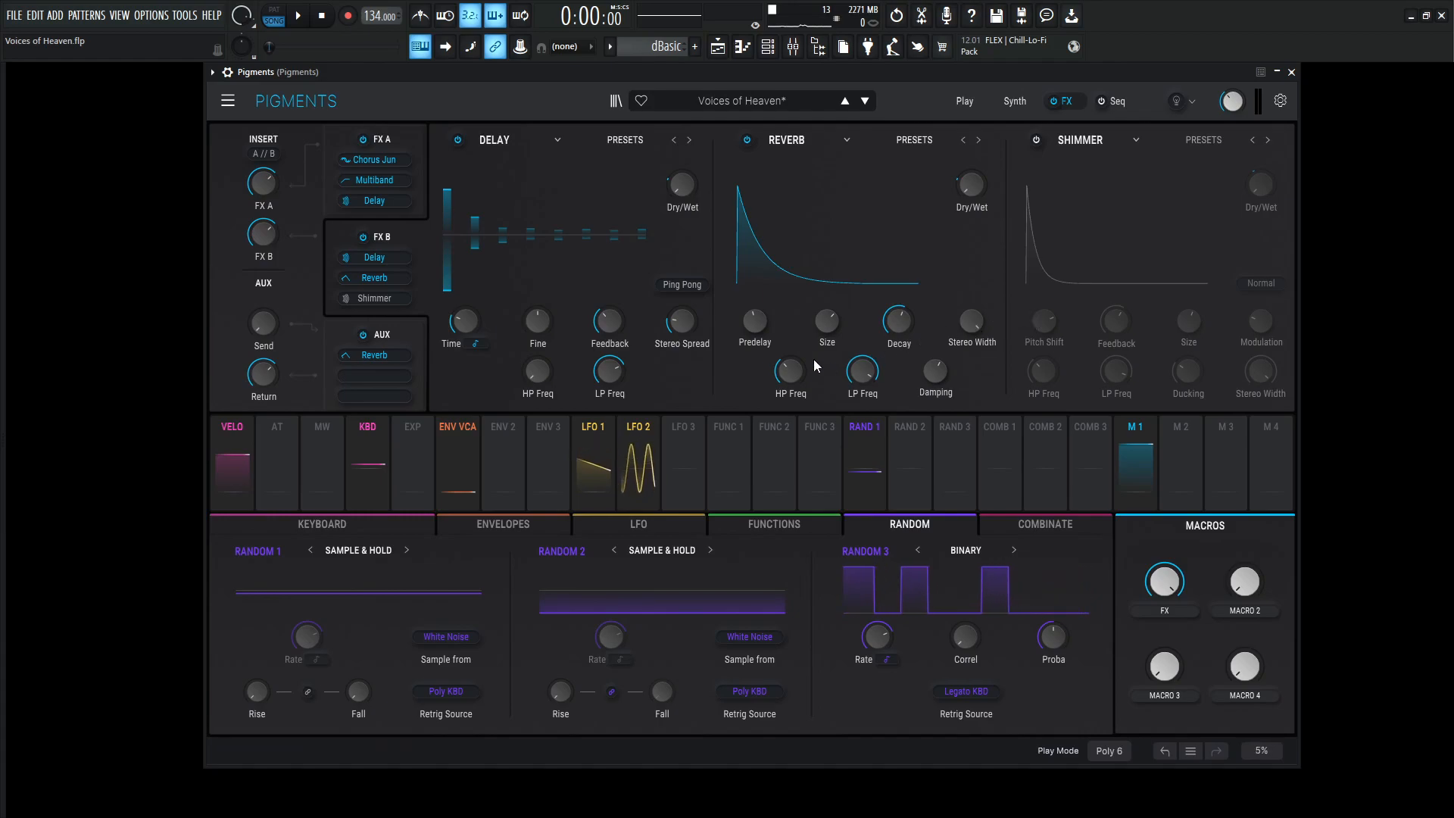
mouse_move(800, 373)
mouse_move(864, 374)
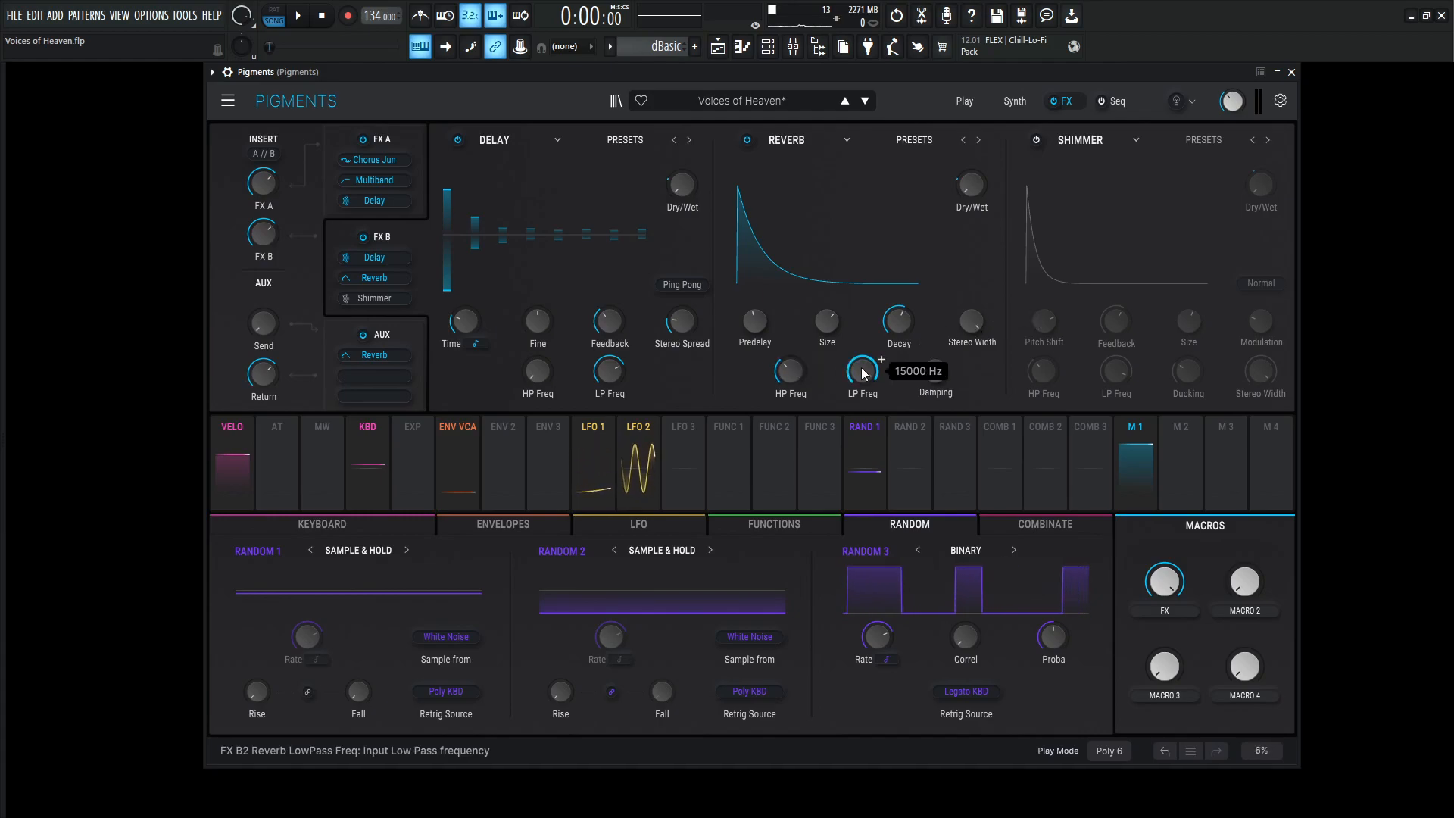
mouse_move(930, 375)
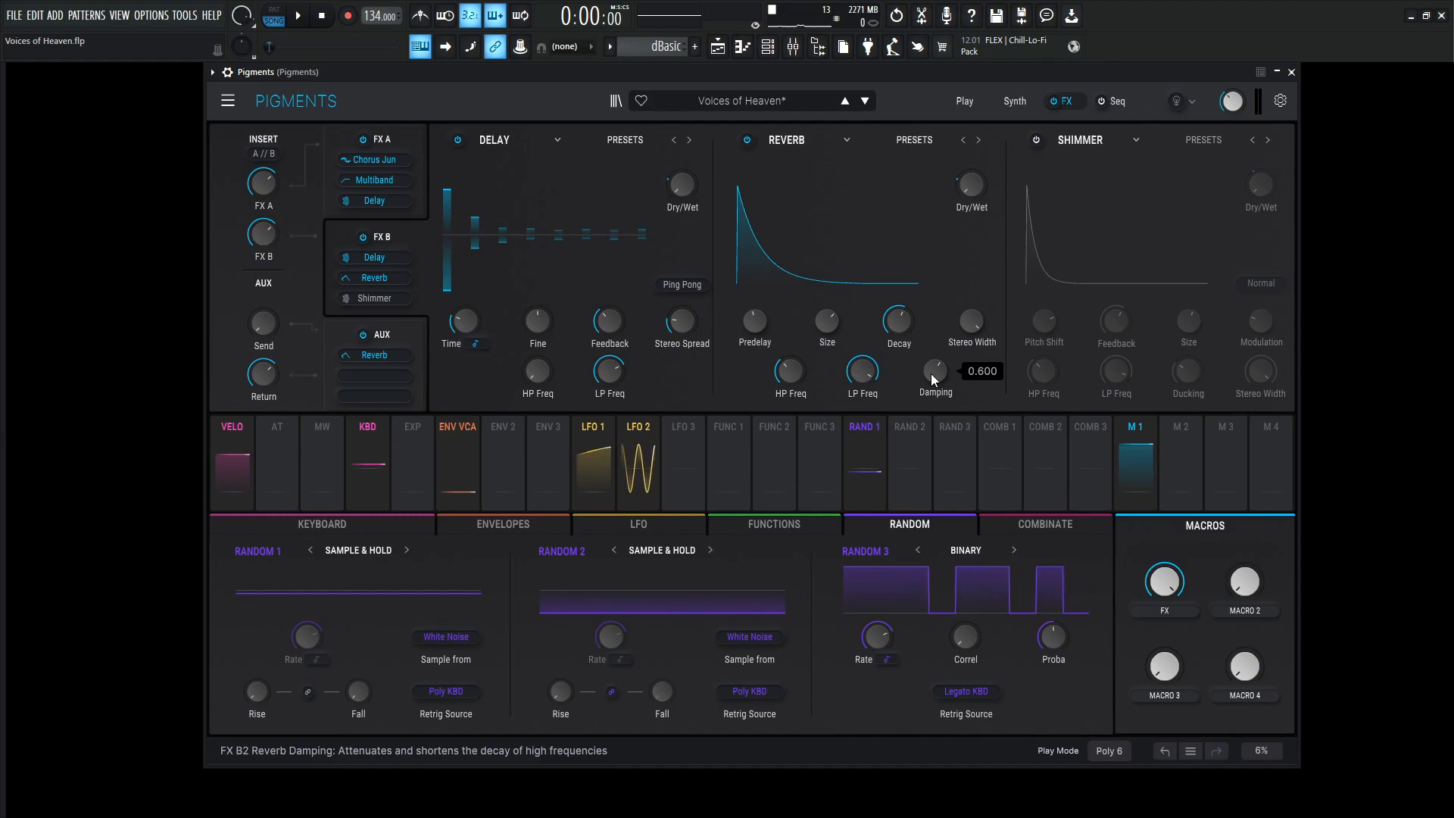
mouse_move(757, 325)
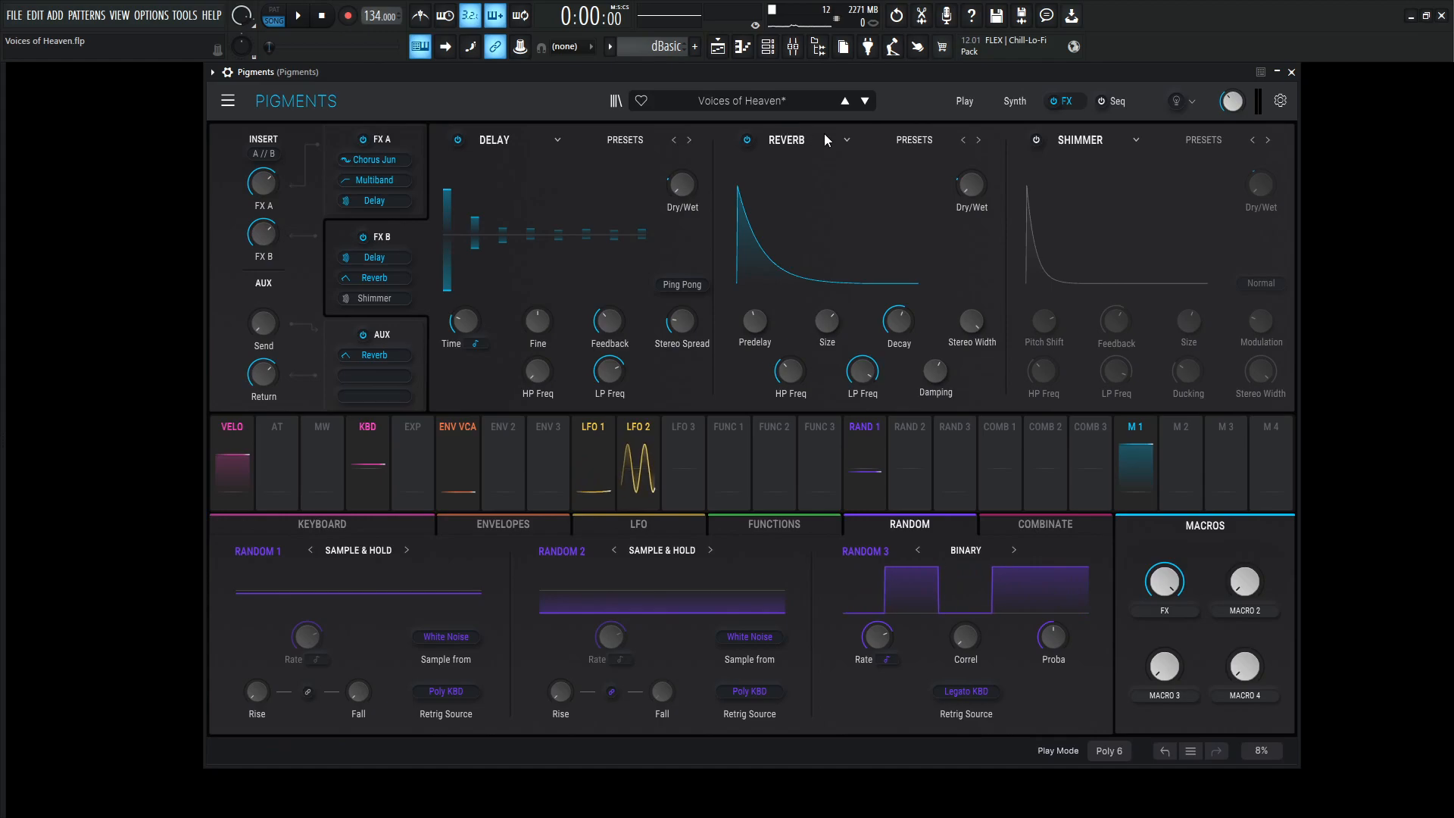
Turn on FX B's Shimmer and examine its dry/wet modulation, pitch shift, feedback, size, HP and LP frequencies, and ducking
click(1037, 140)
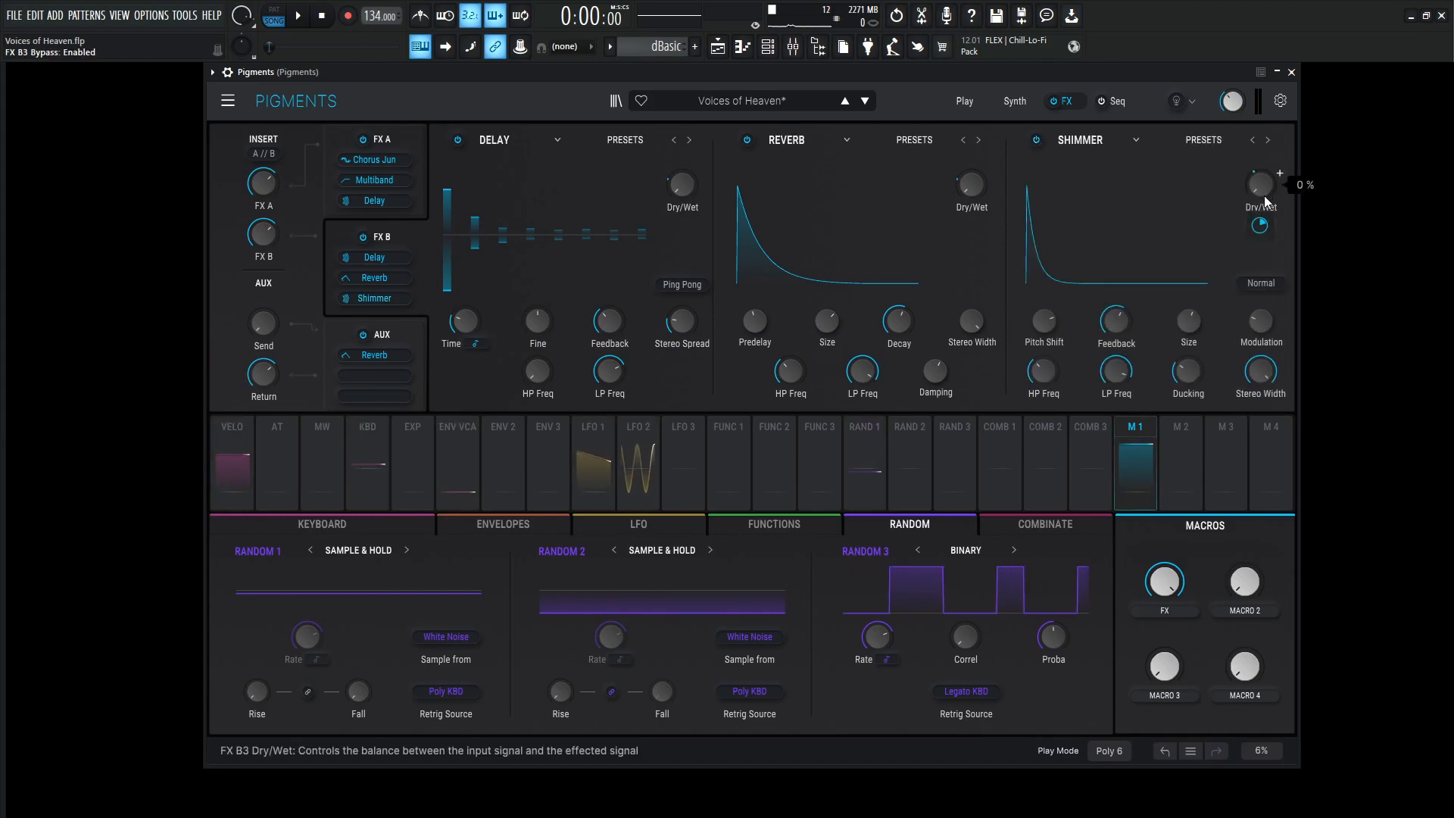
drag(1261, 226, 1263, 230)
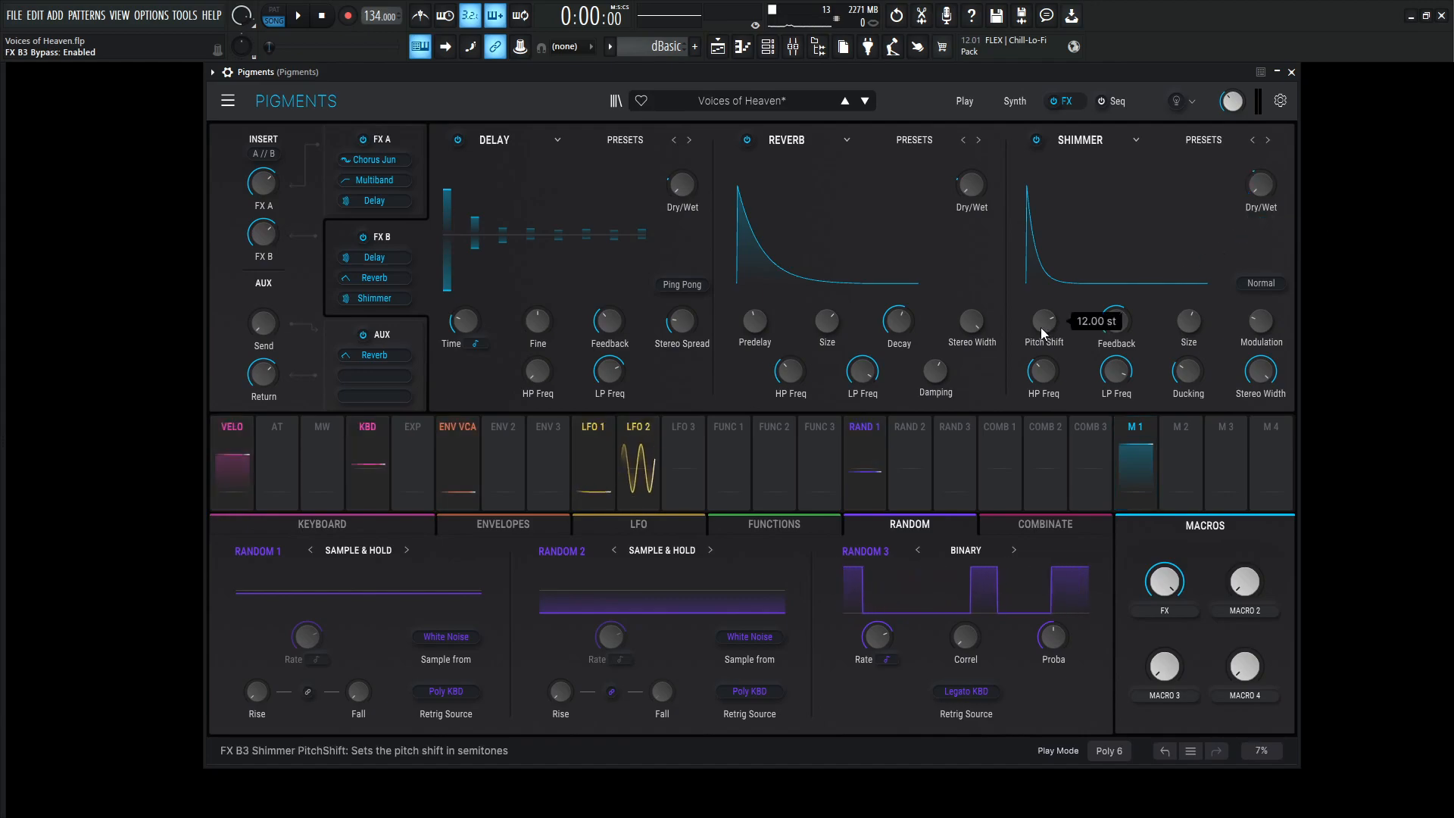
mouse_move(1114, 326)
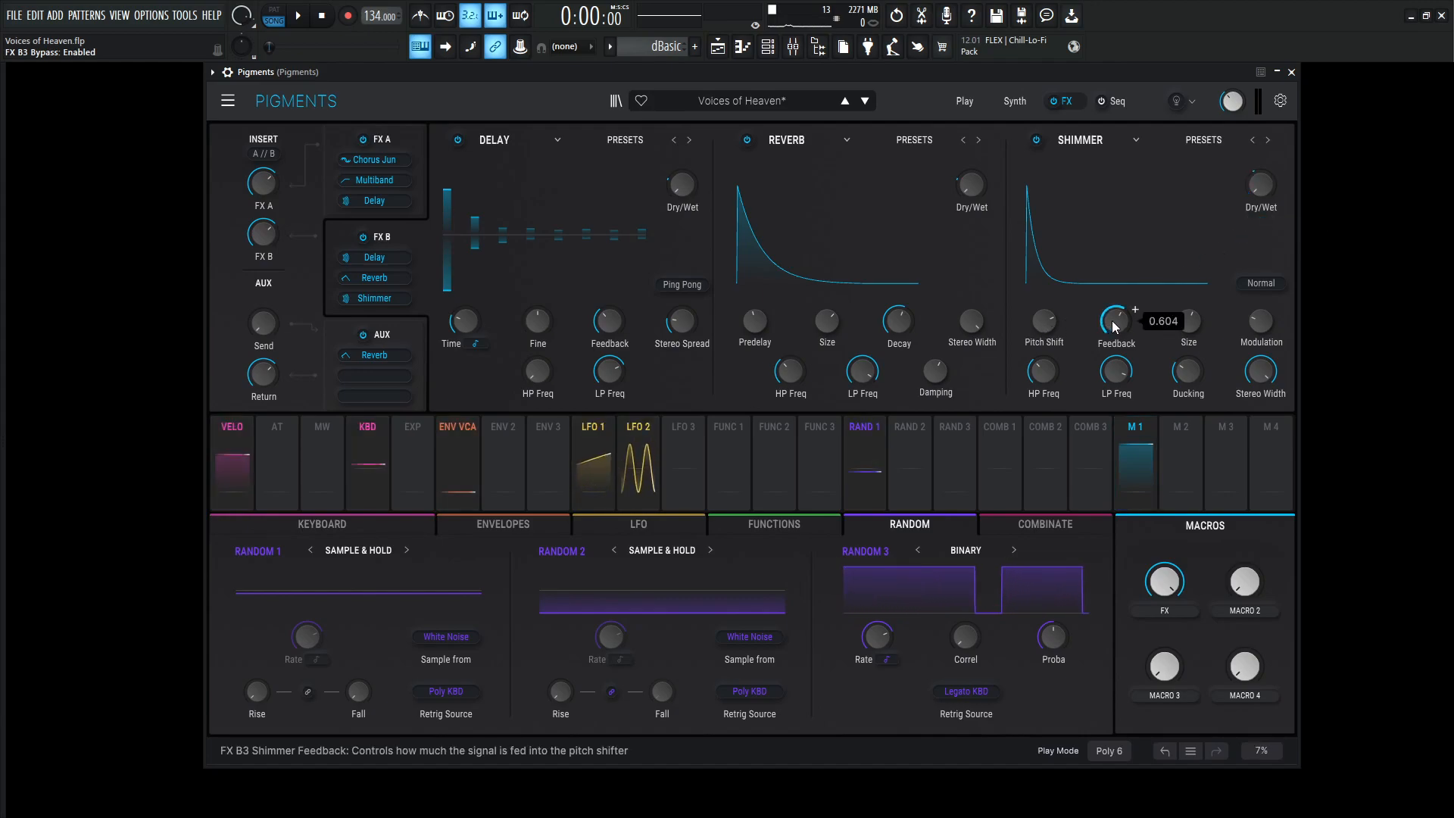
mouse_move(1191, 320)
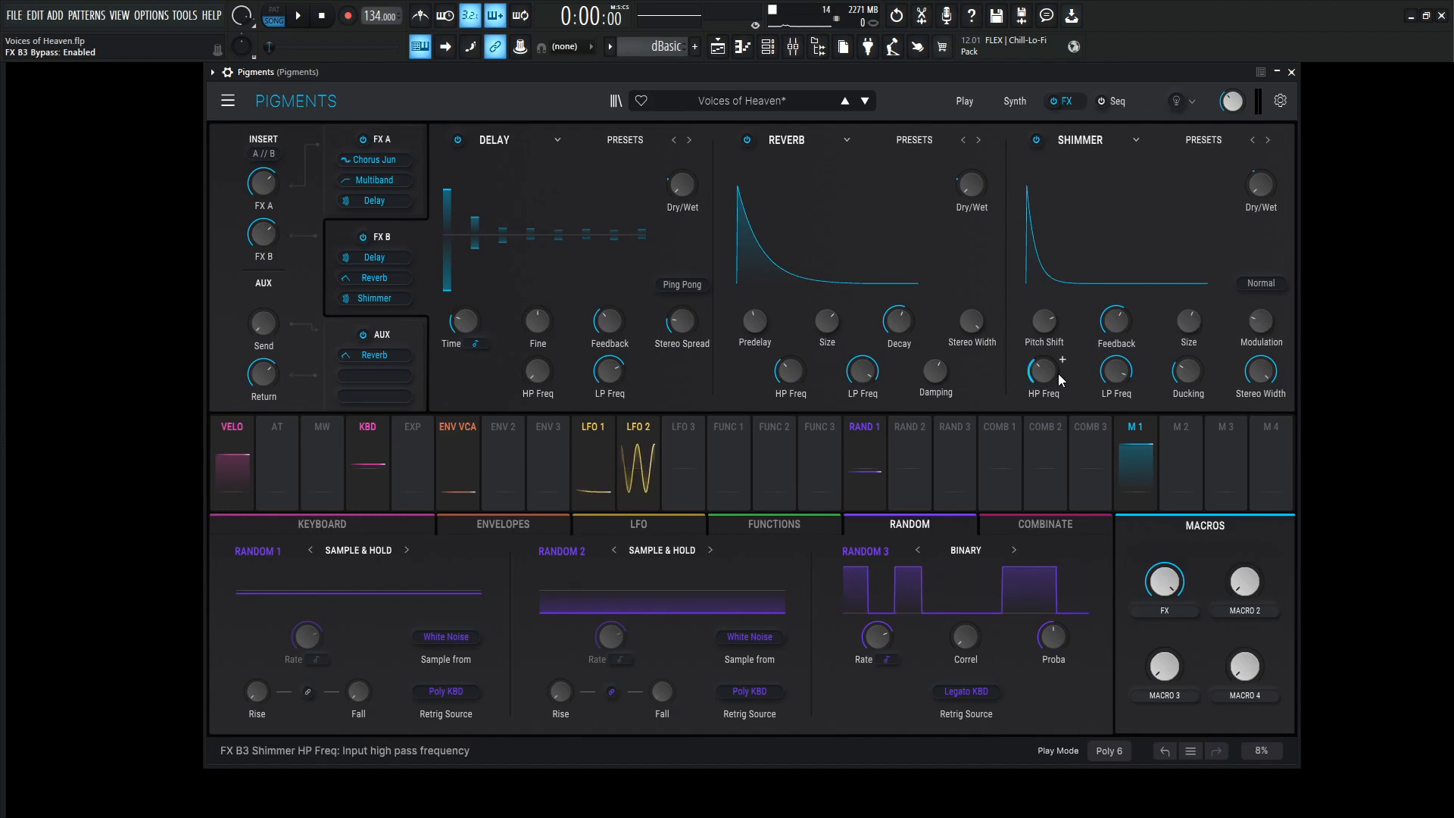
mouse_move(1124, 370)
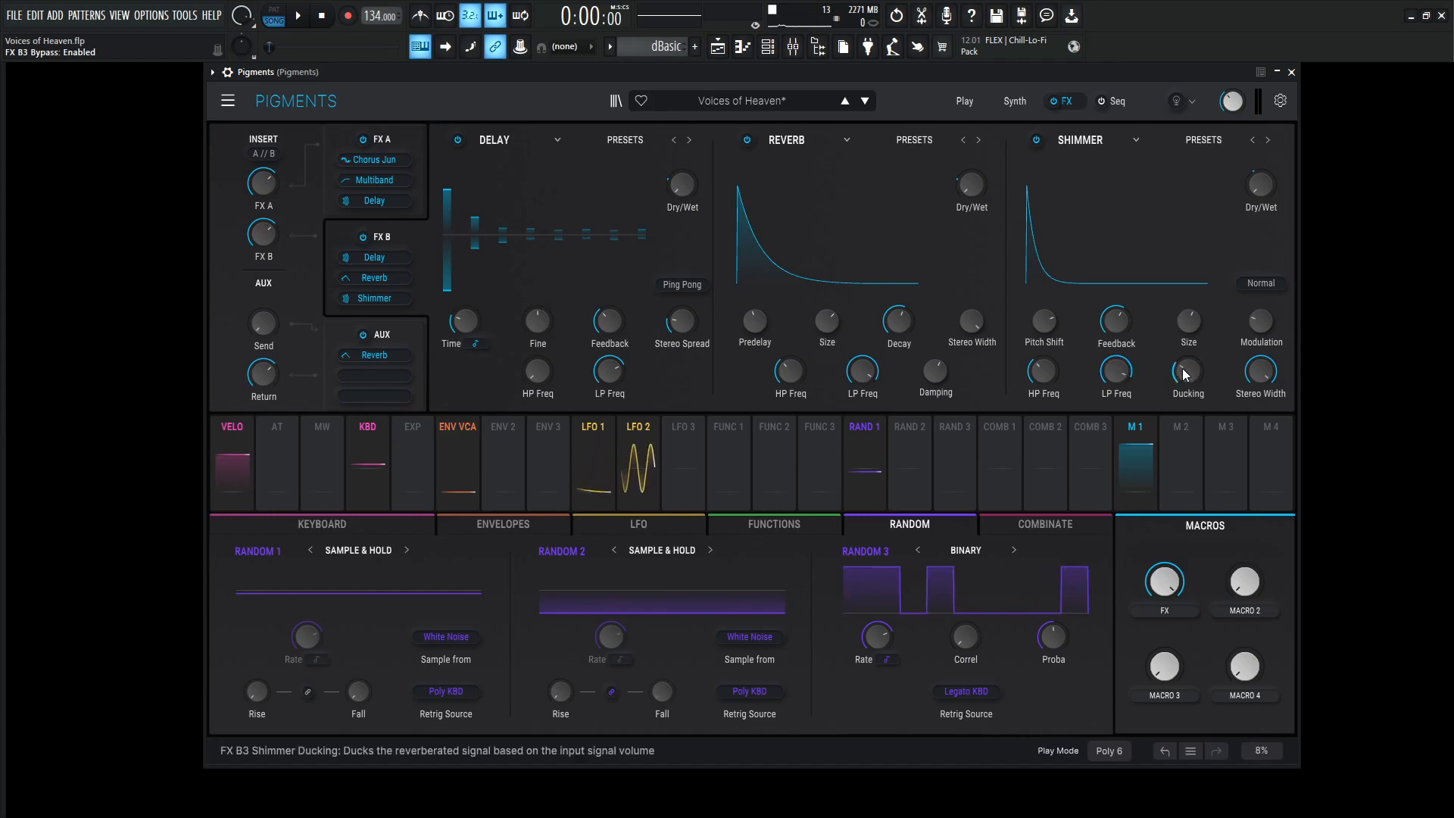
mouse_move(1186, 374)
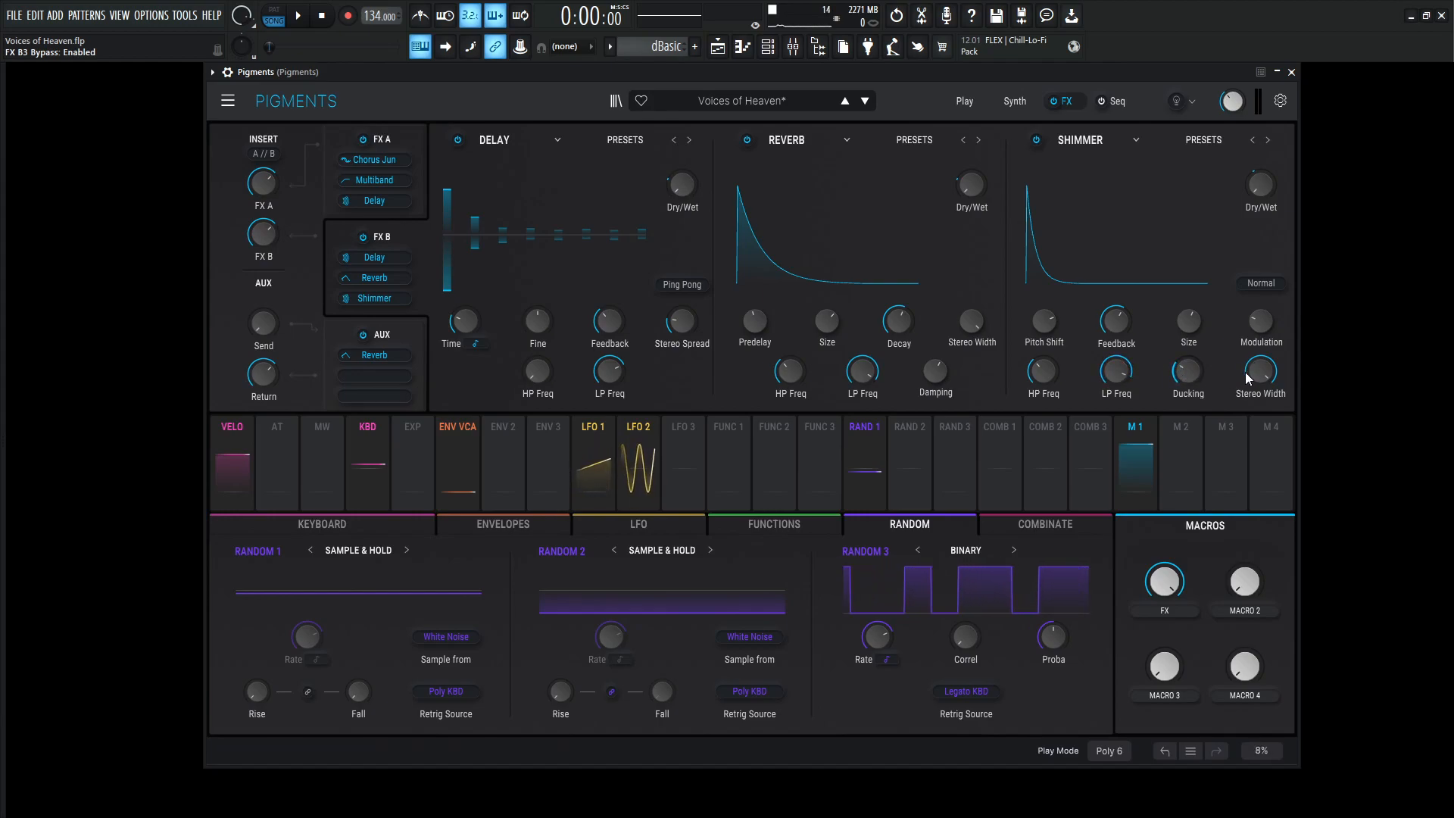
Examine the FX B Shimmer's stereo width and view the Reverb in the AUX effects chain
mouse_move(1256, 376)
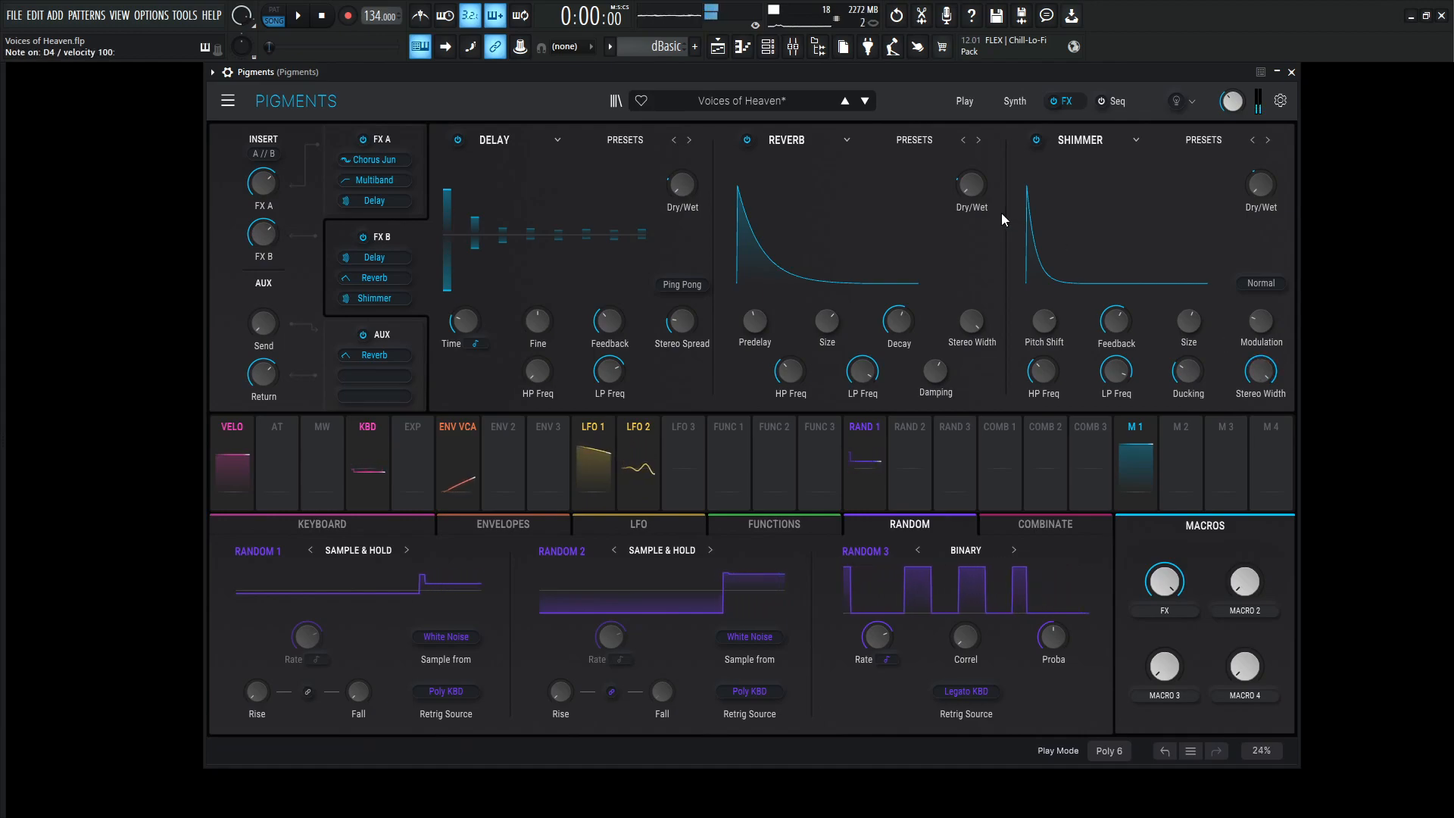
click(402, 321)
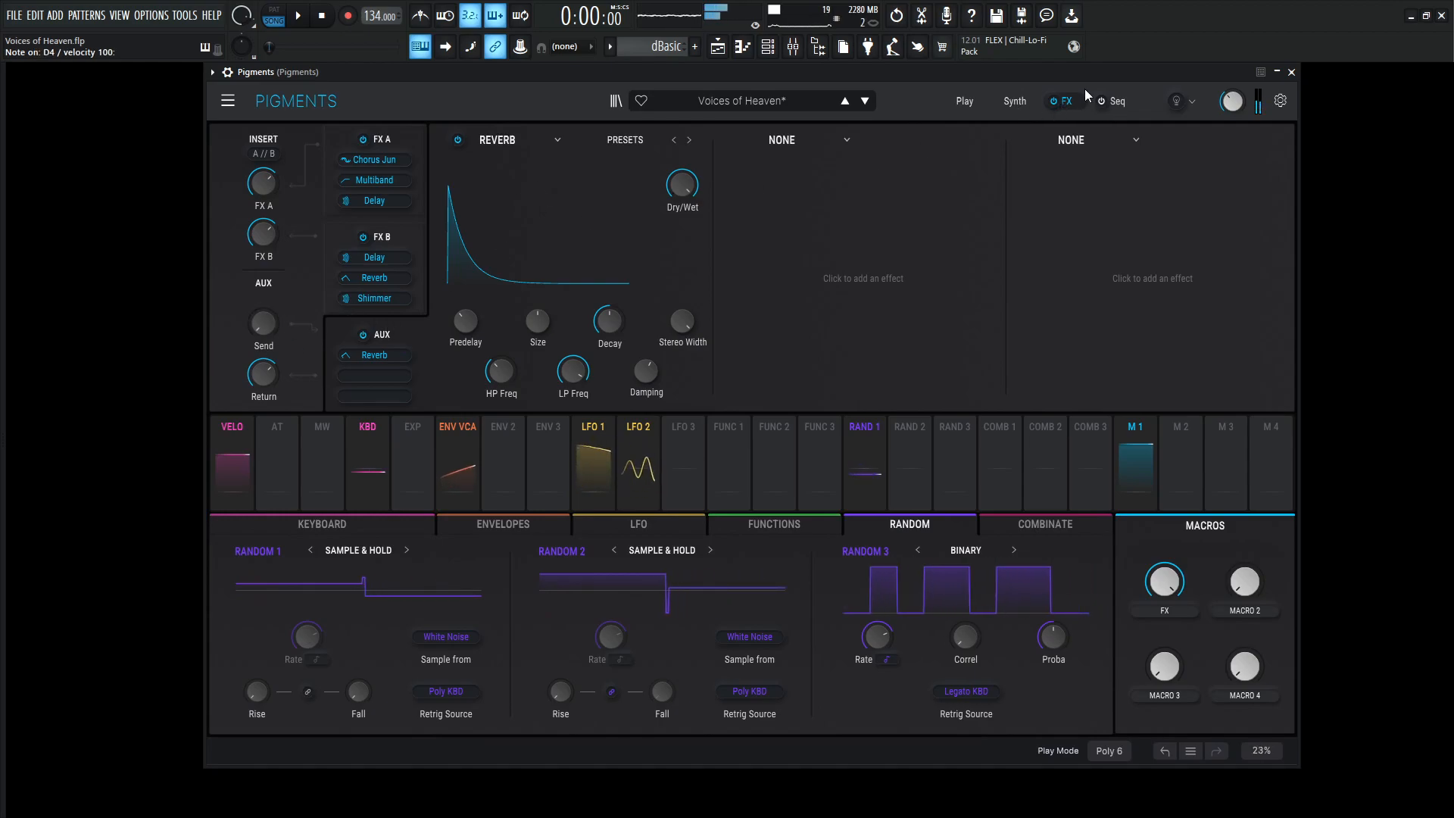
Return to the synth engines, turn Engine 1 back on, and audition the full preset with Engine 2's sample map shown
click(1018, 101)
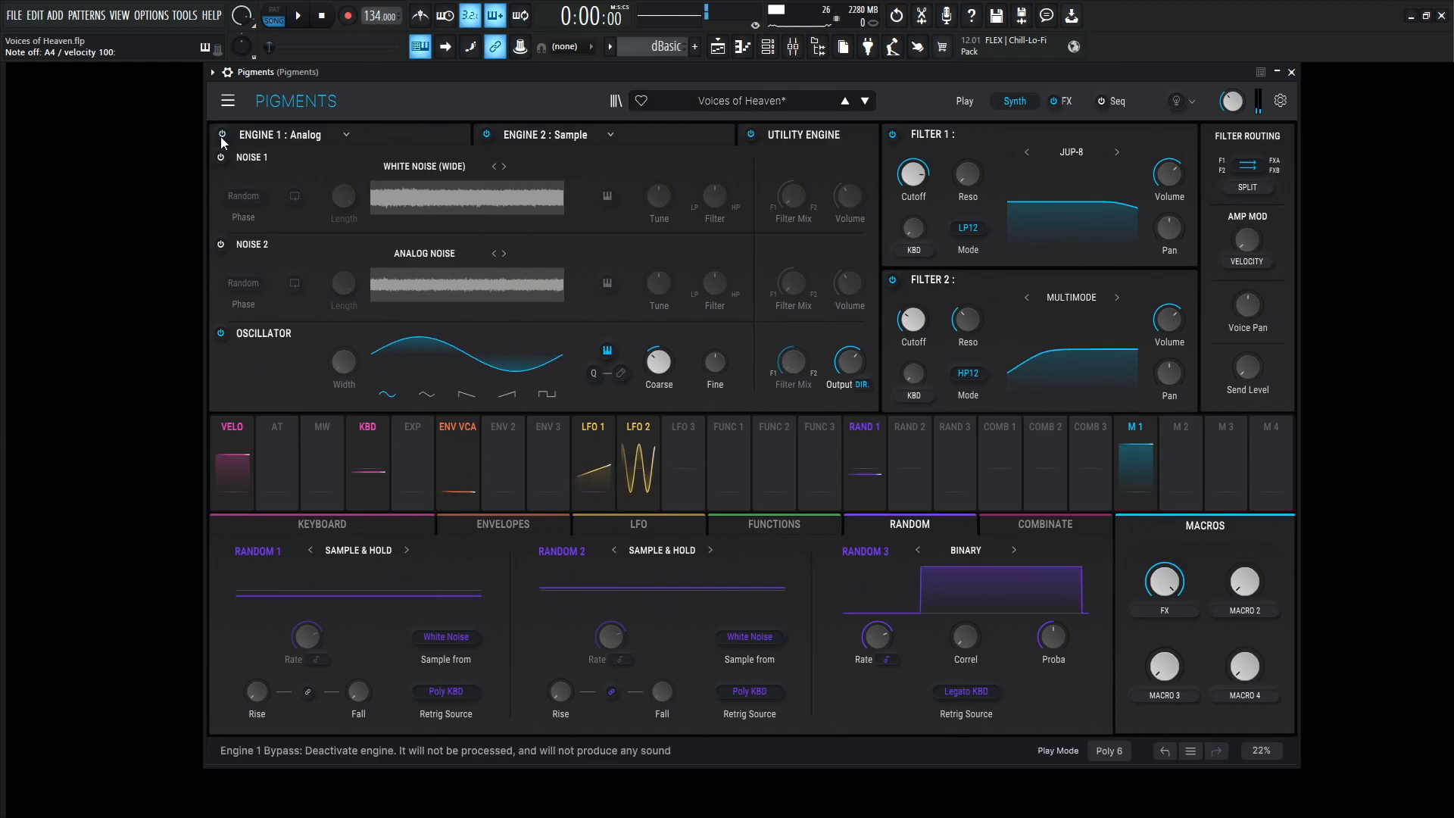
click(676, 143)
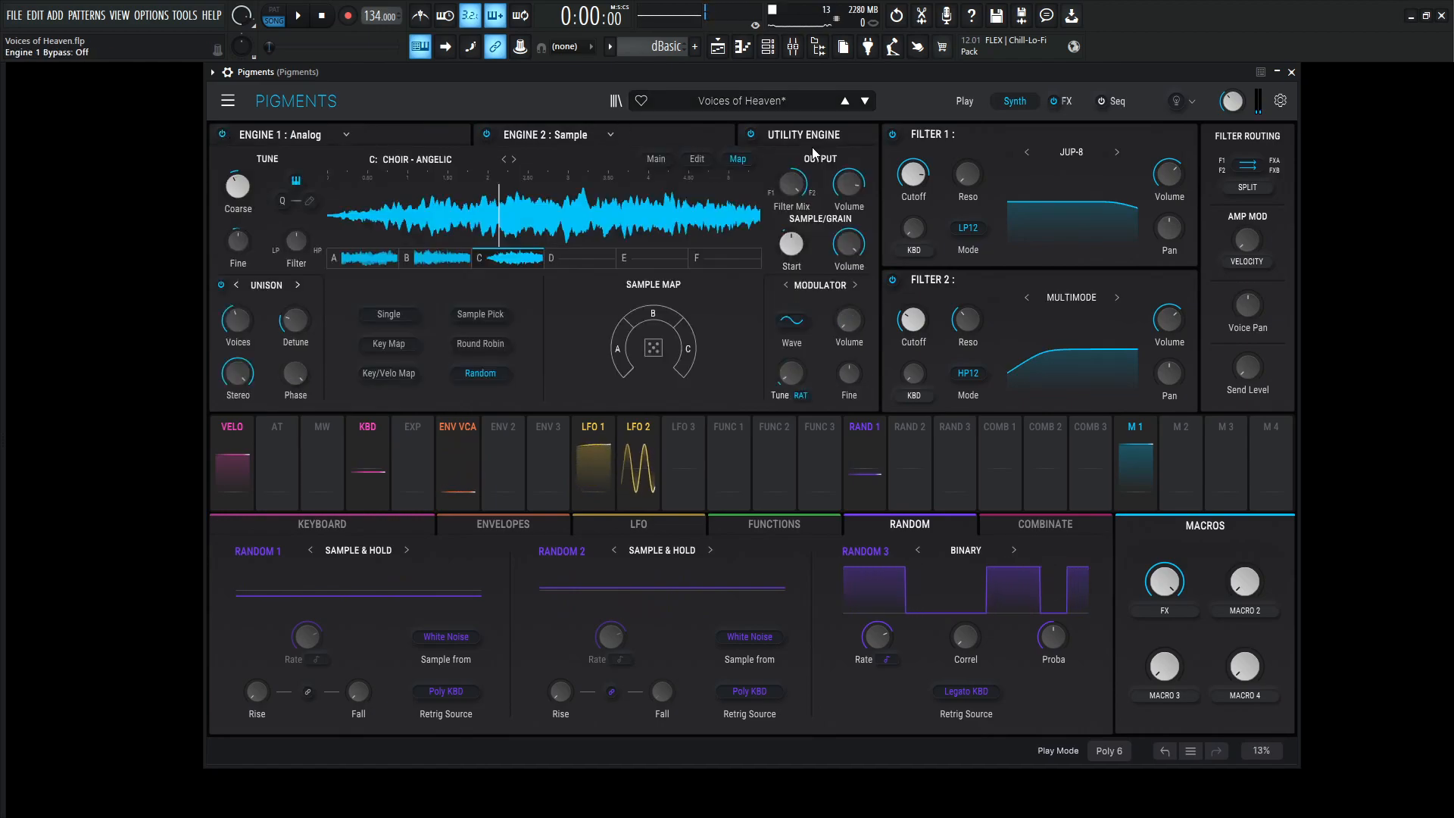
click(1068, 101)
click(1019, 102)
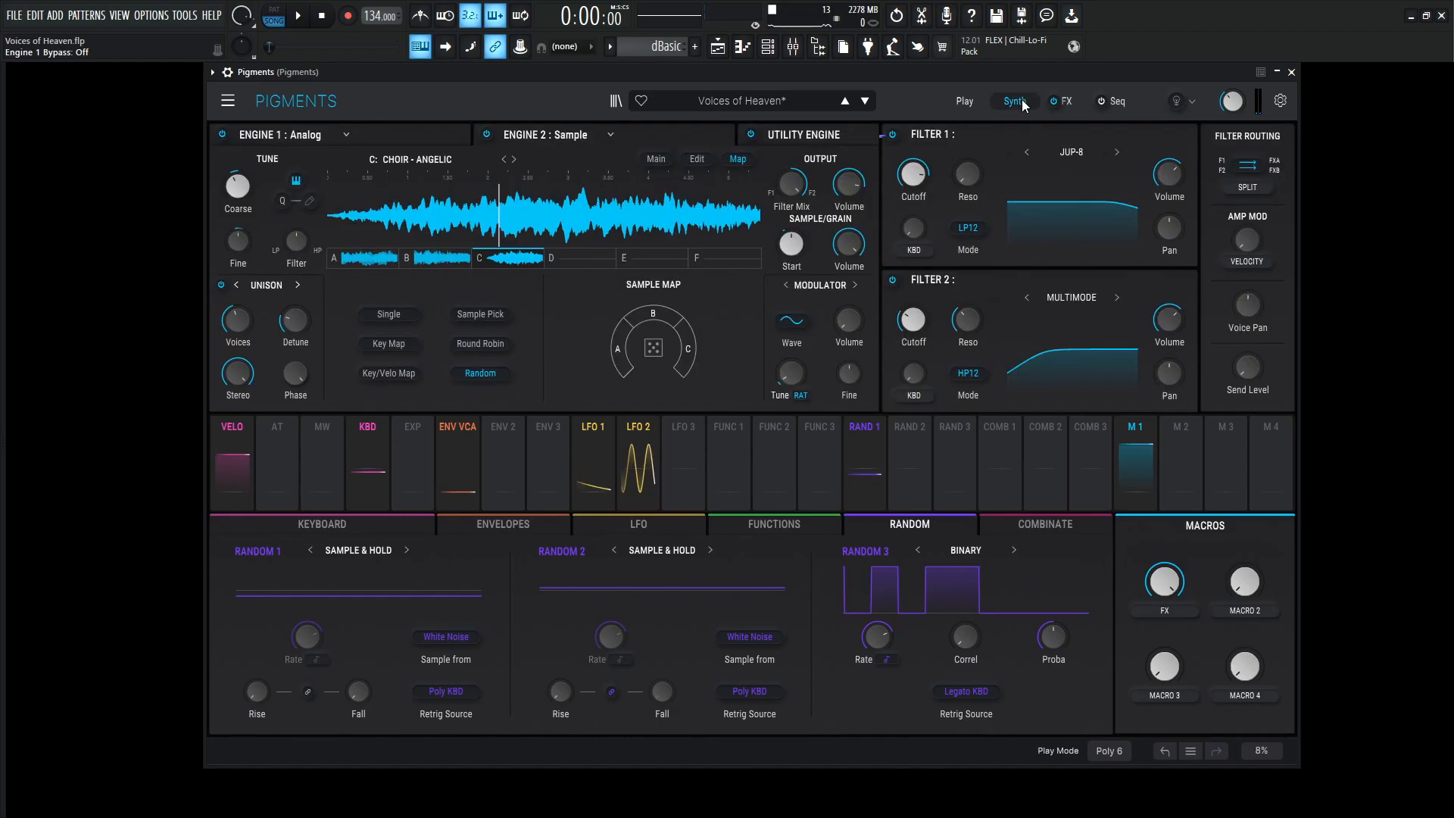
key(x)
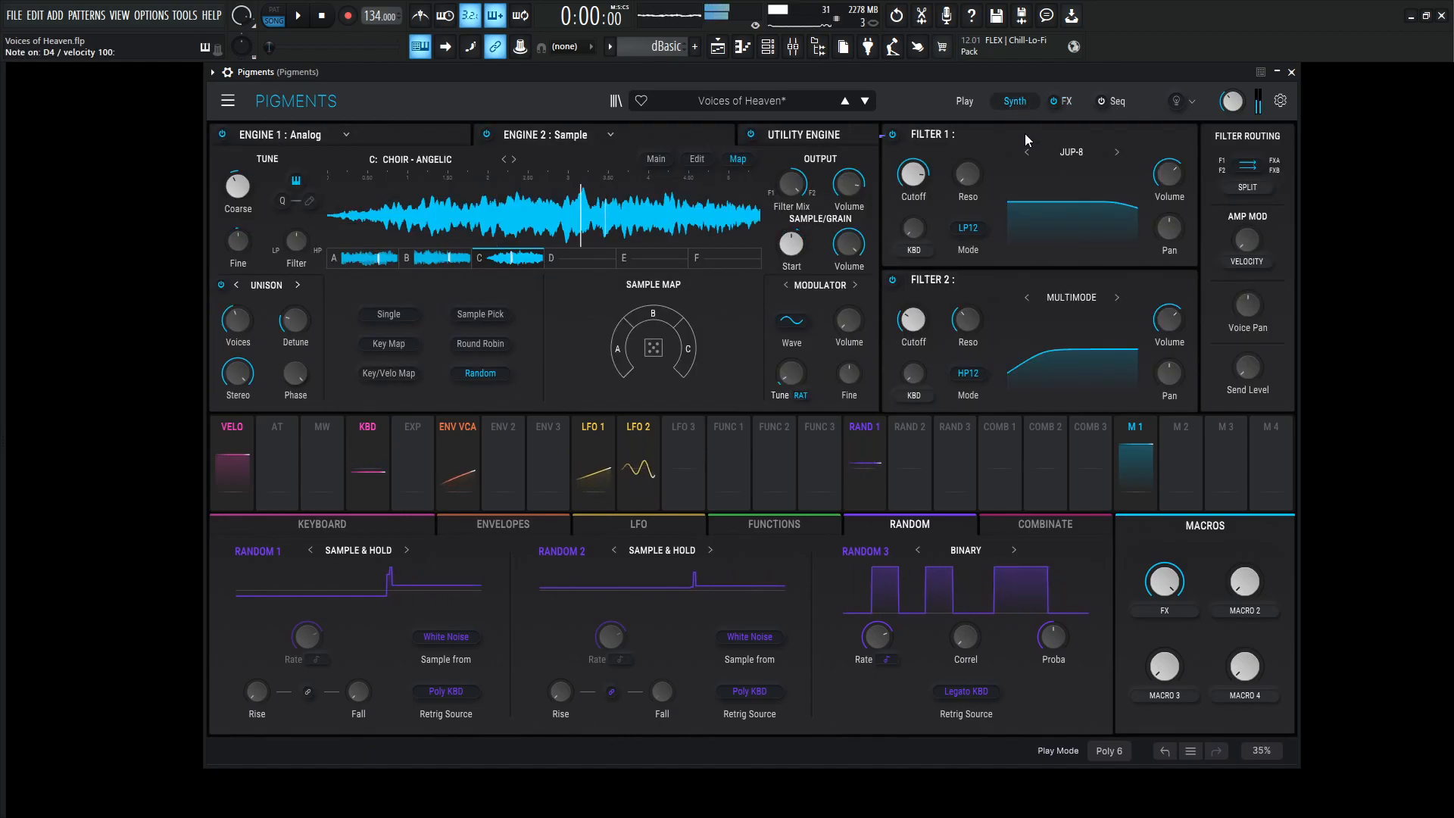